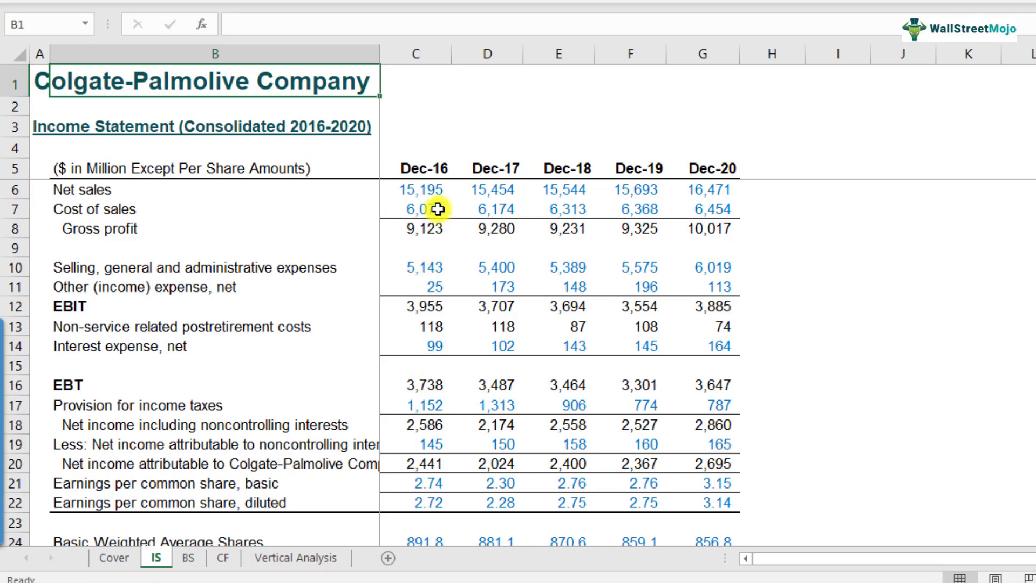
Step: Examine the Dec-16 income statement column, comparing net sales, cost of sales, gross profit, operating expenses and EBT
click(418, 189)
click(414, 209)
click(419, 248)
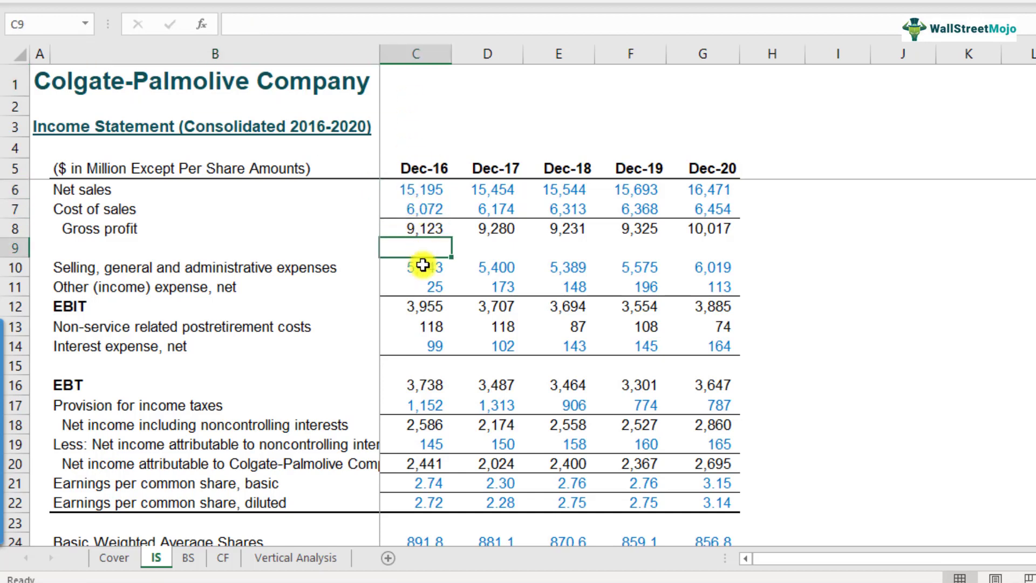
click(423, 266)
click(423, 286)
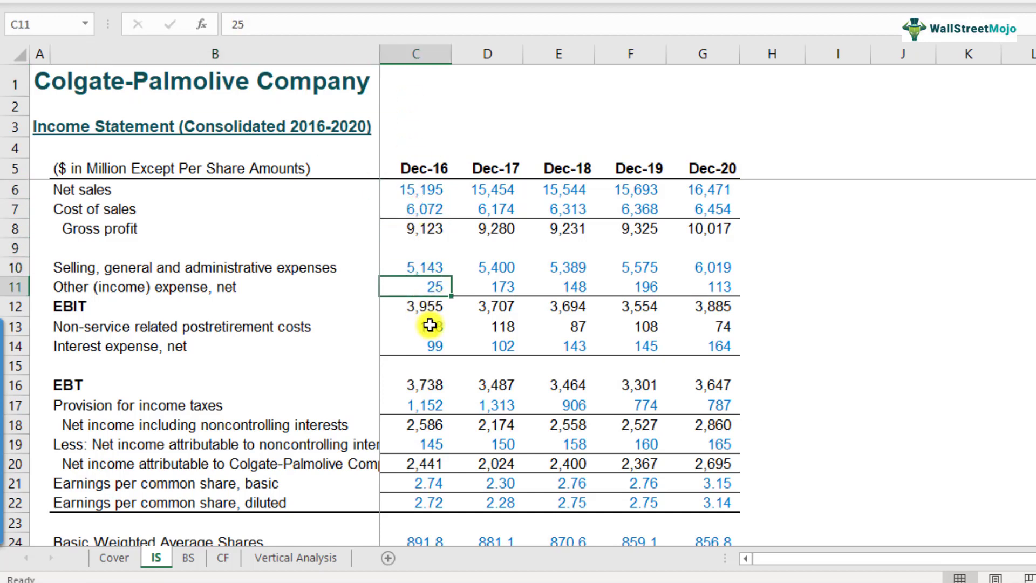
click(424, 56)
click(423, 209)
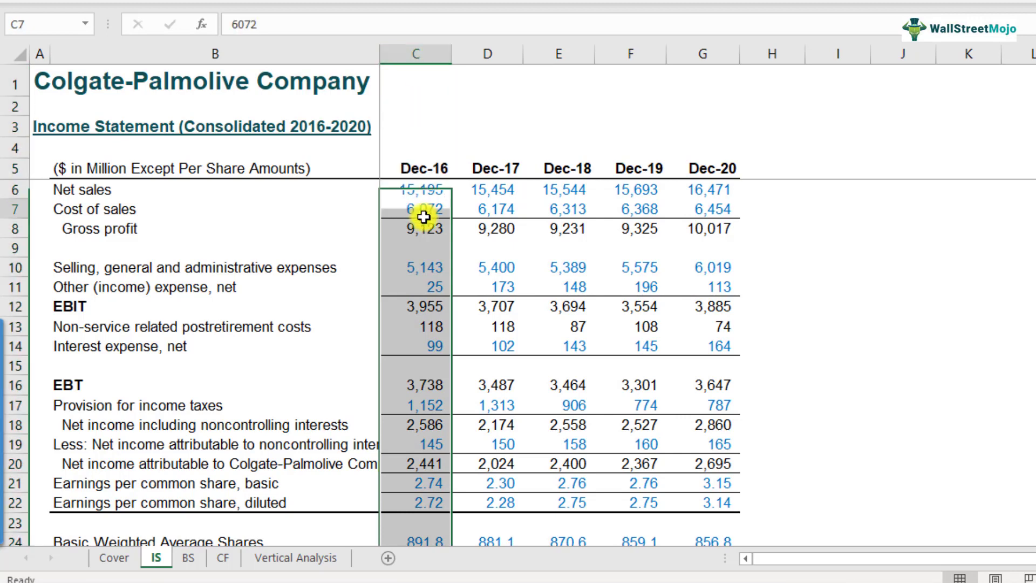
click(423, 231)
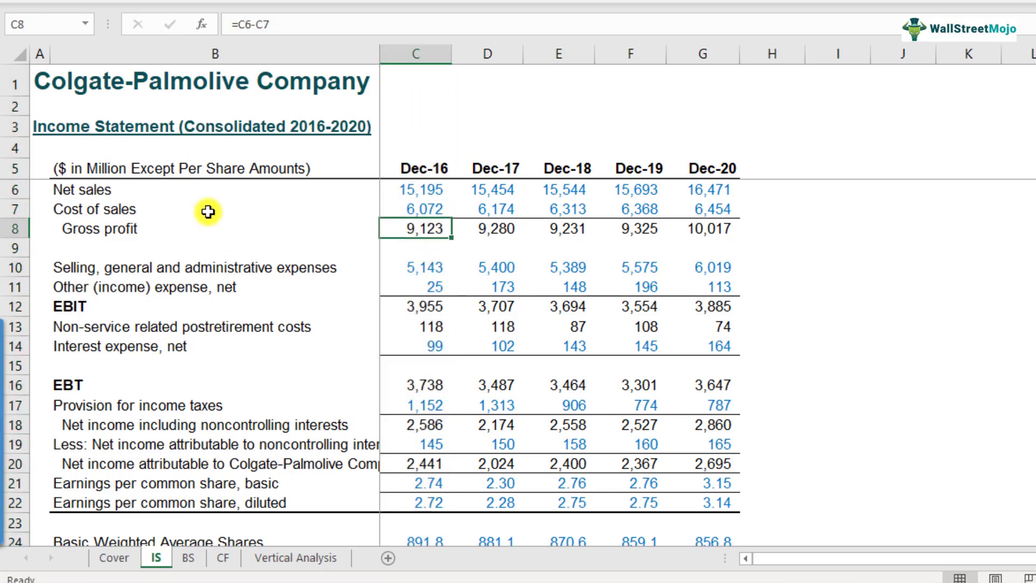
click(436, 206)
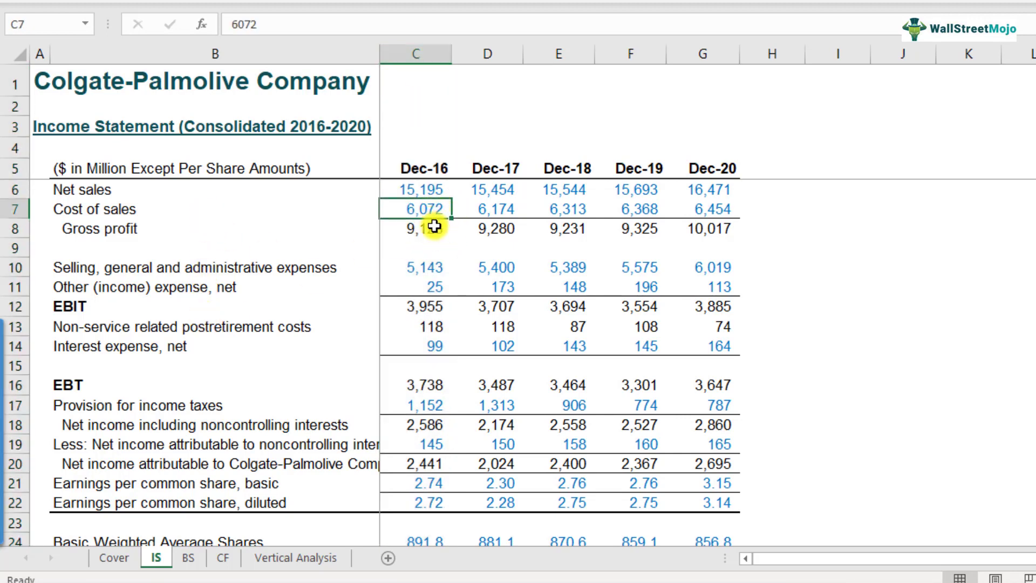
click(435, 188)
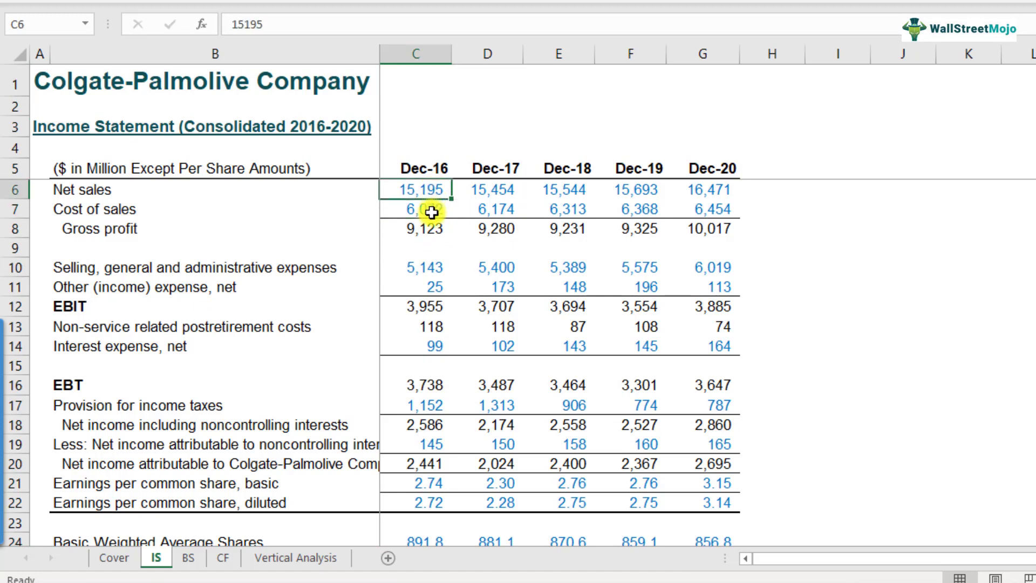
click(425, 270)
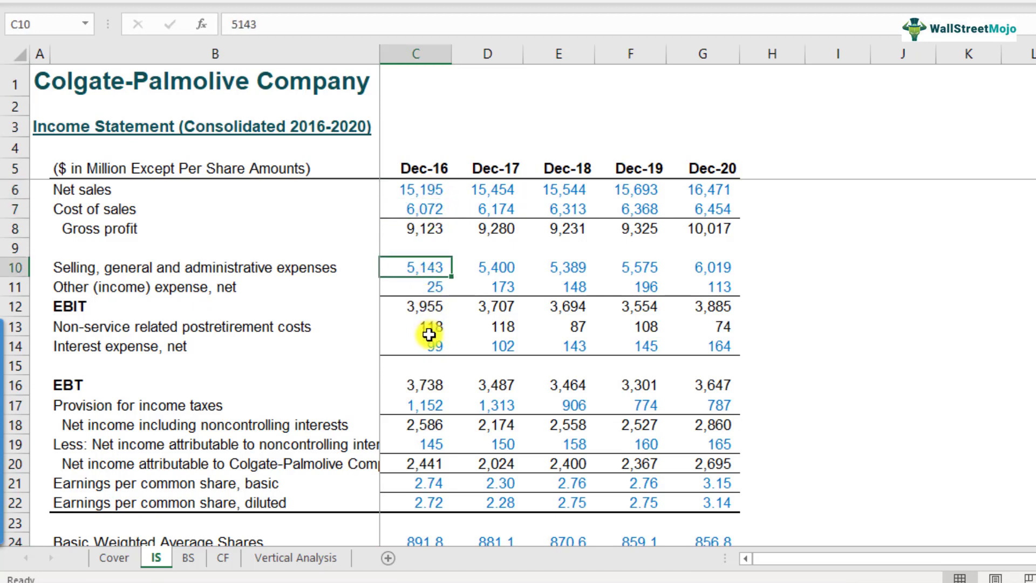
click(434, 193)
click(426, 264)
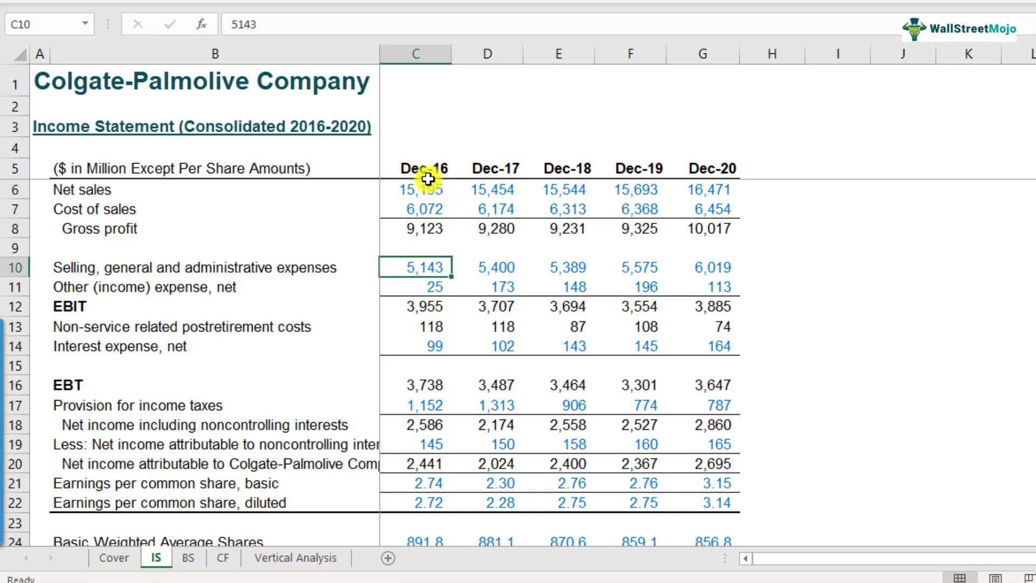
click(425, 229)
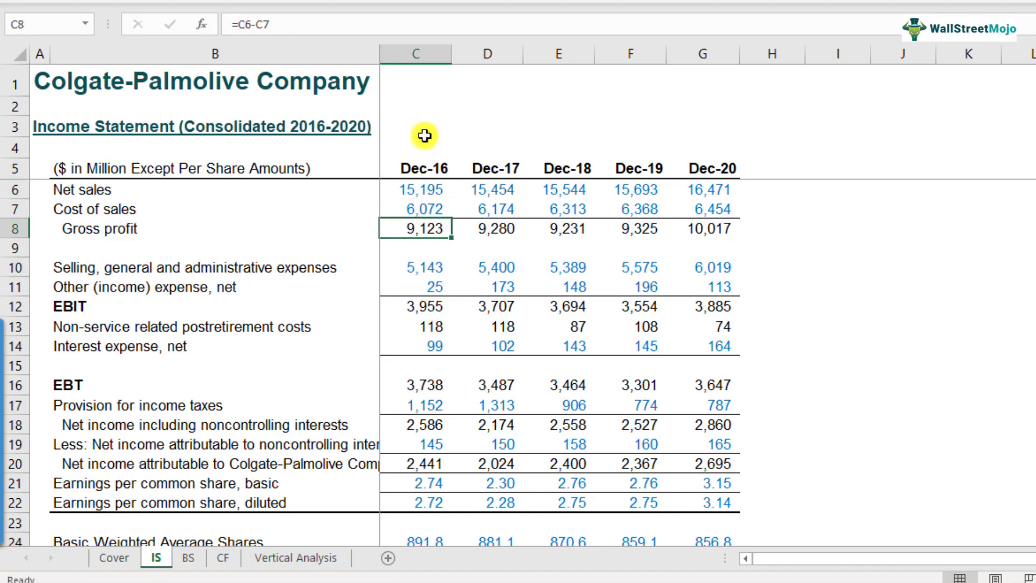
click(422, 53)
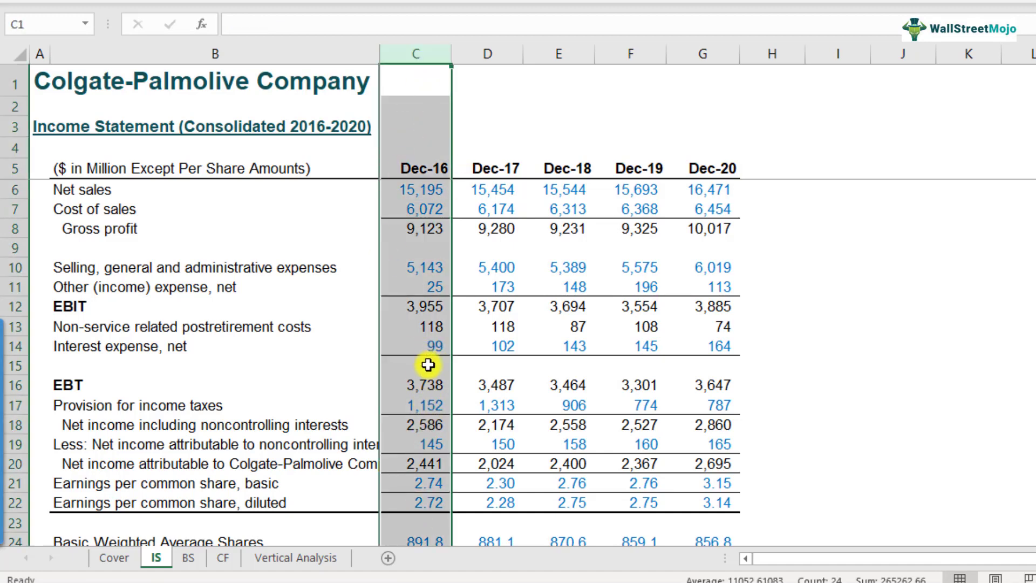
click(427, 386)
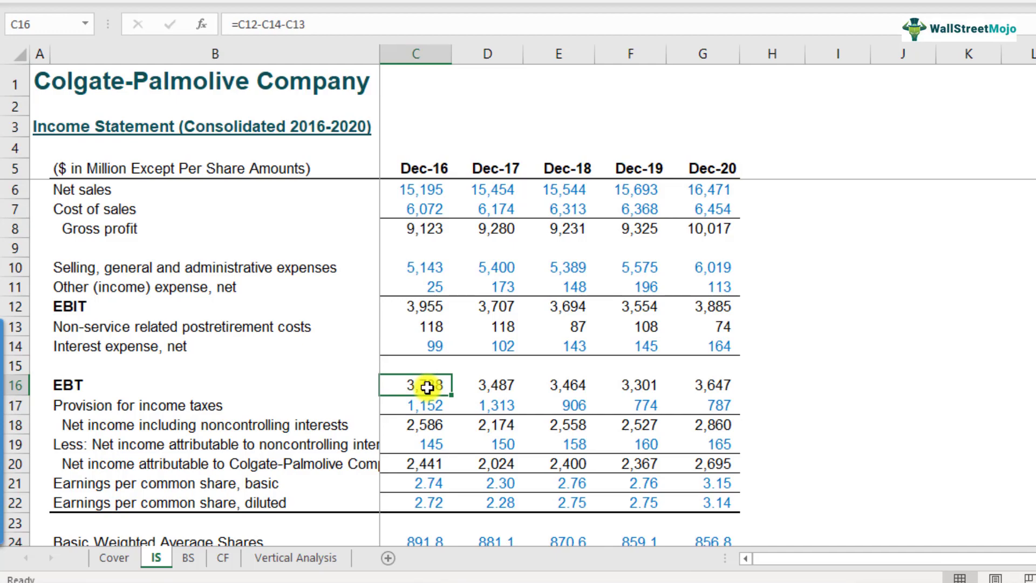
Step: Examine the layout of the Vertical Analysis section below the income statement, including its heading and line items
scroll(427, 386, down, 3)
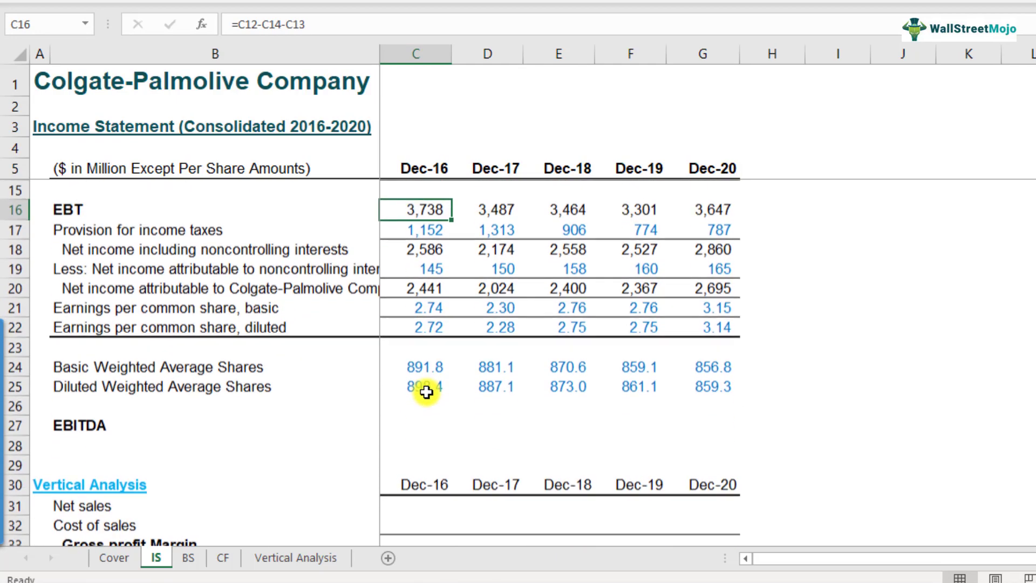
scroll(426, 391, down, 3)
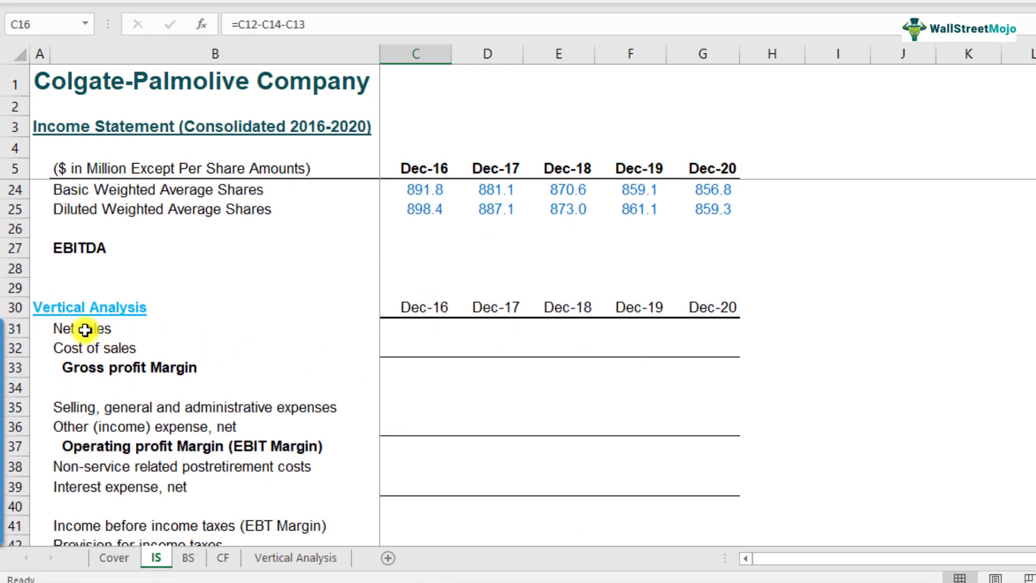
click(87, 329)
click(16, 307)
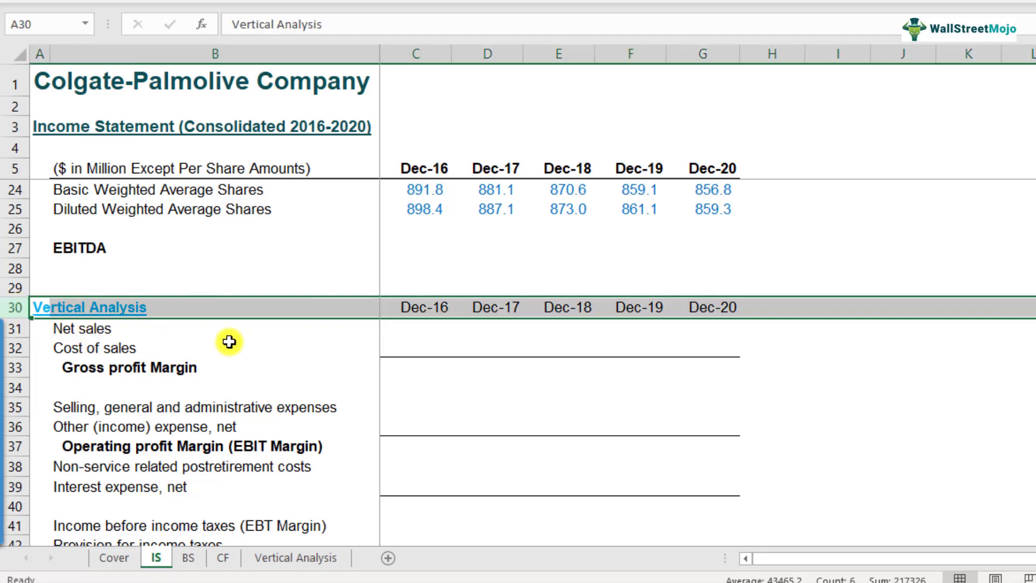
click(443, 339)
scroll(184, 343, down, 1)
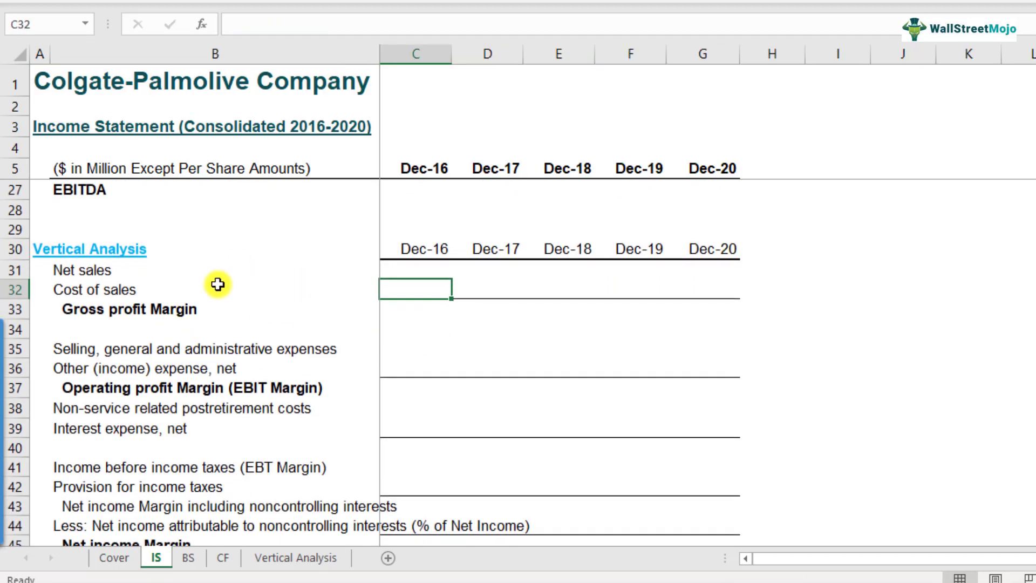
click(153, 268)
Step: Calculate Dec-16 net sales as a percentage of net sales in C31 with =C6/C6, and check the formula
click(446, 269)
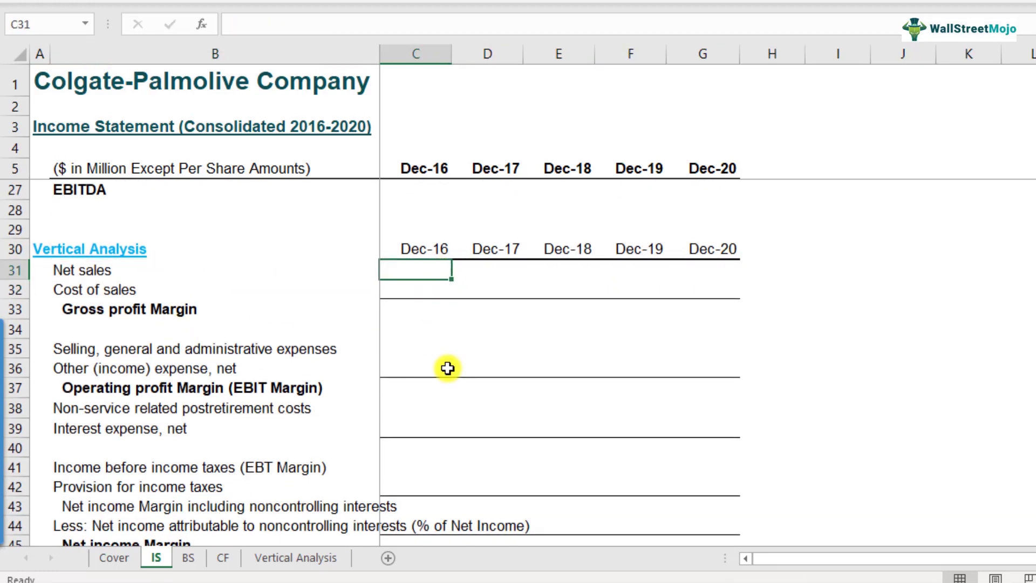
scroll(448, 368, up, 2)
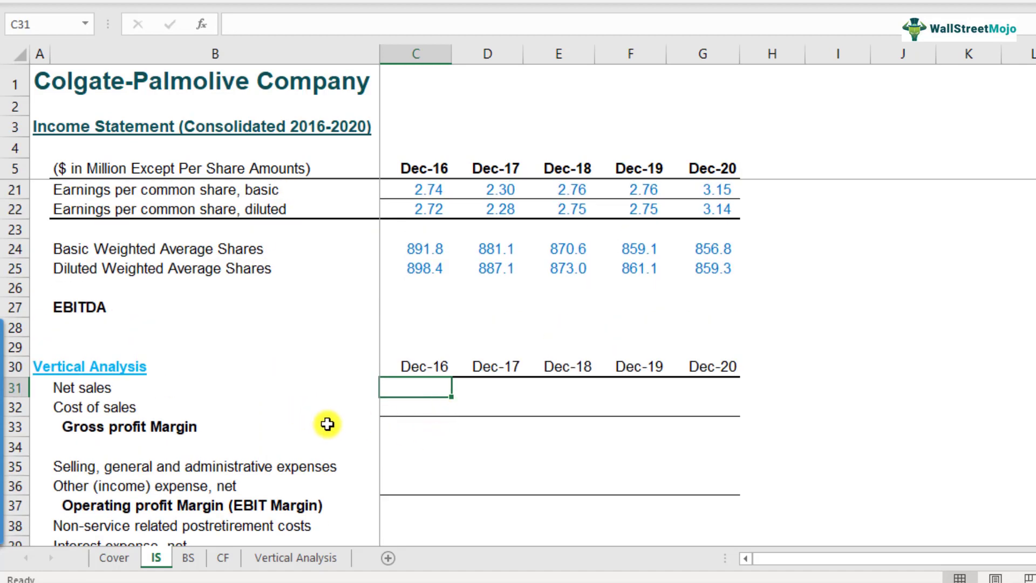
text(=)
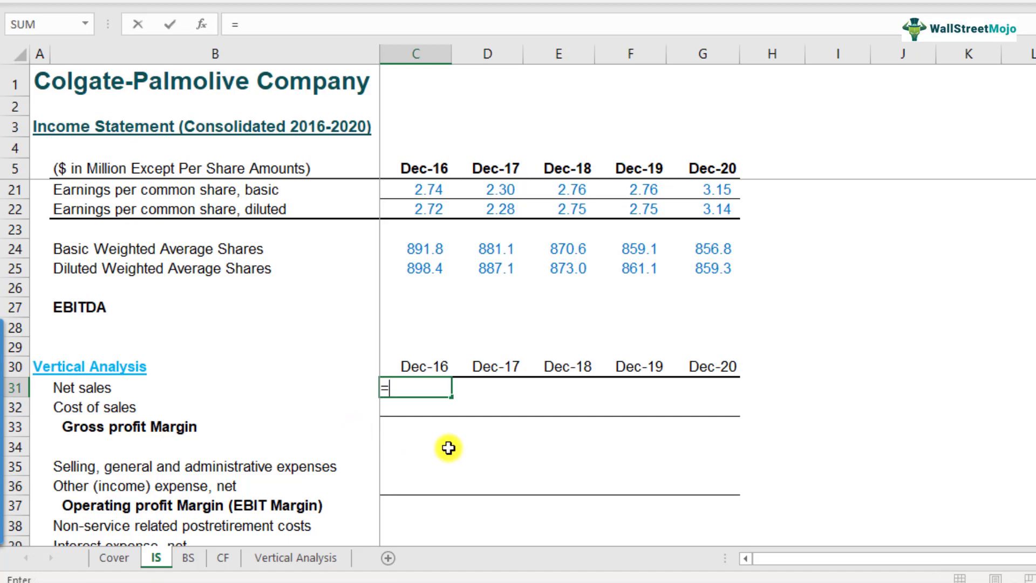
scroll(447, 428, up, 5)
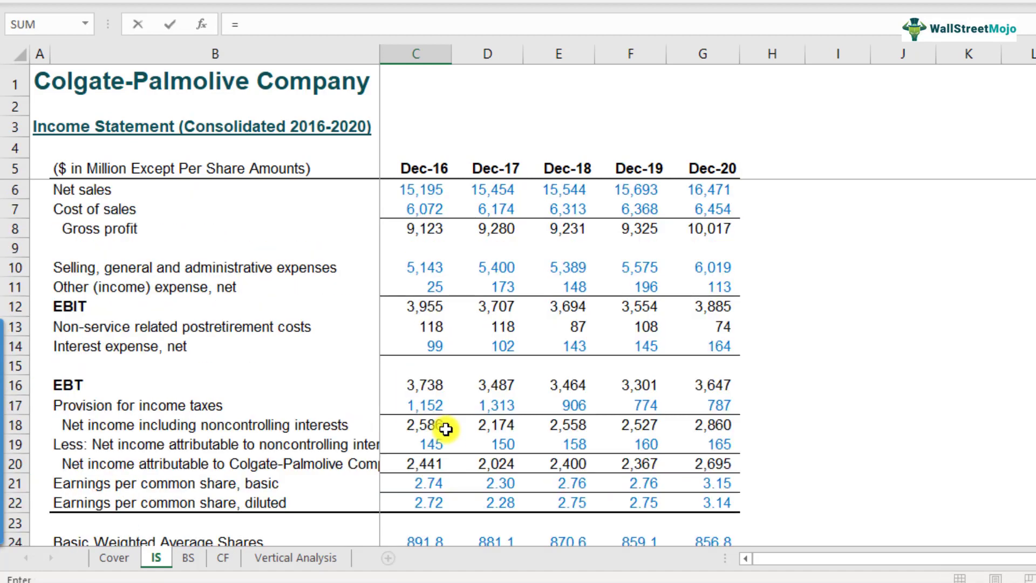
click(423, 190)
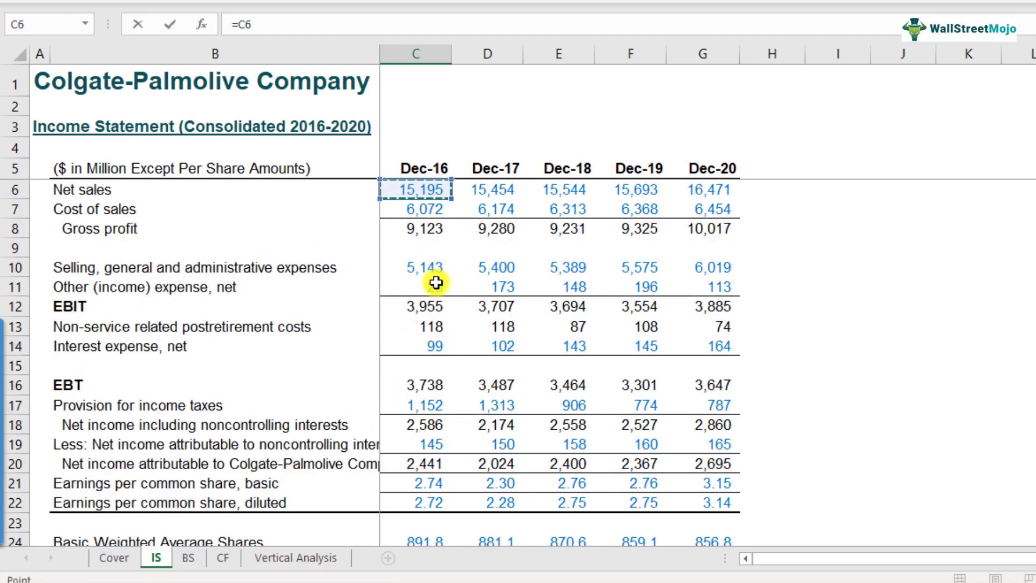
text(/)
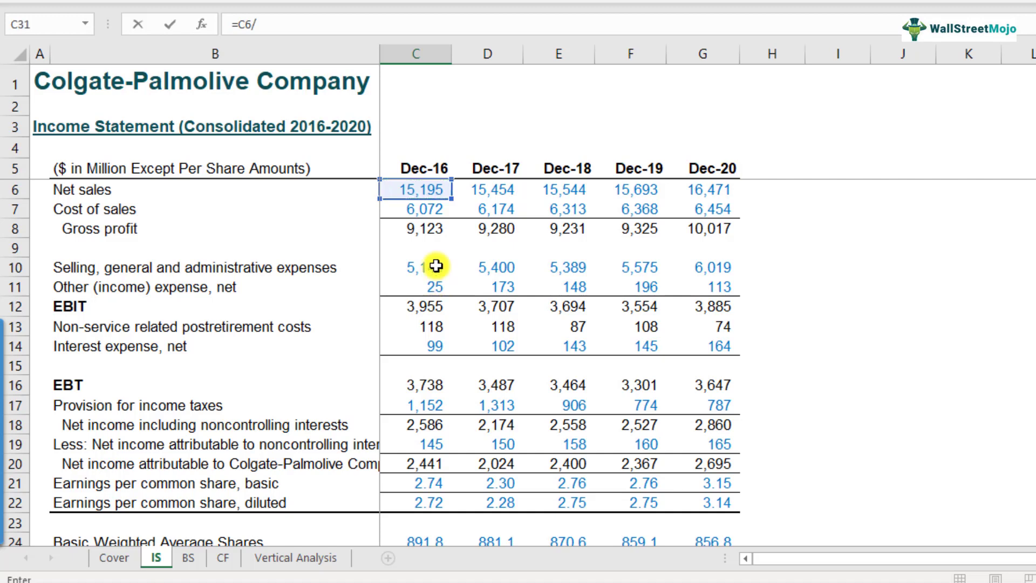
click(436, 190)
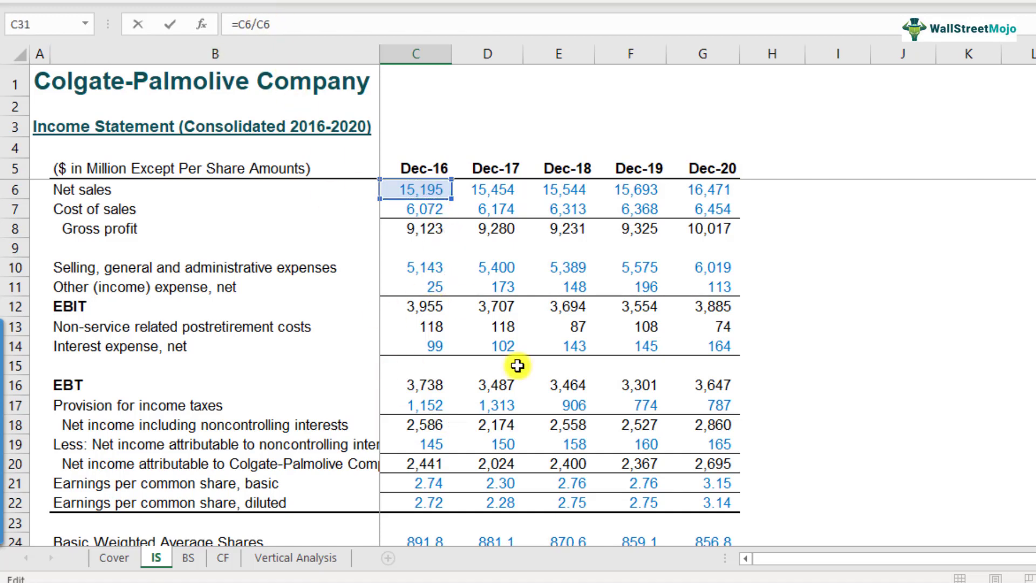
key(F2)
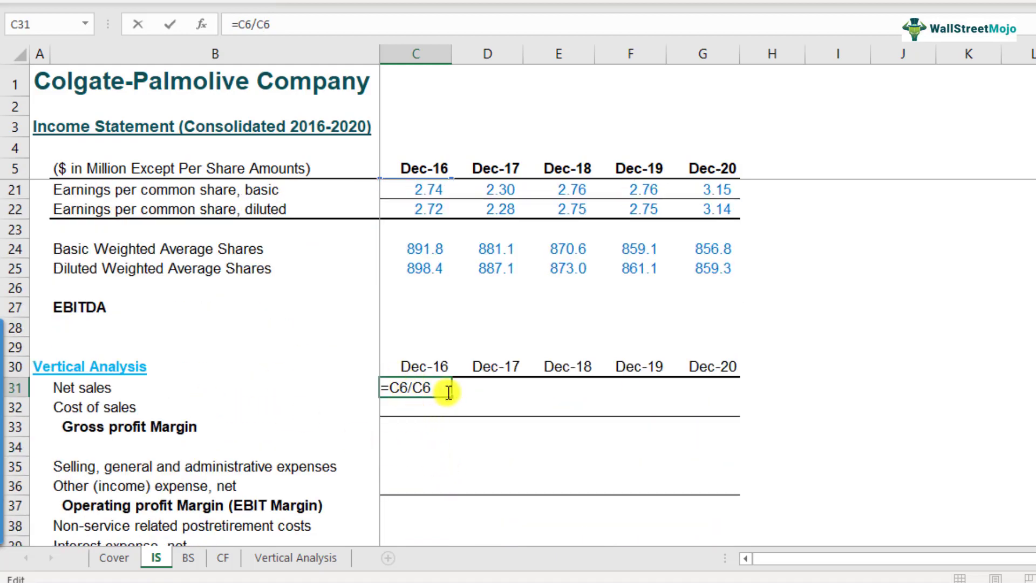
click(424, 395)
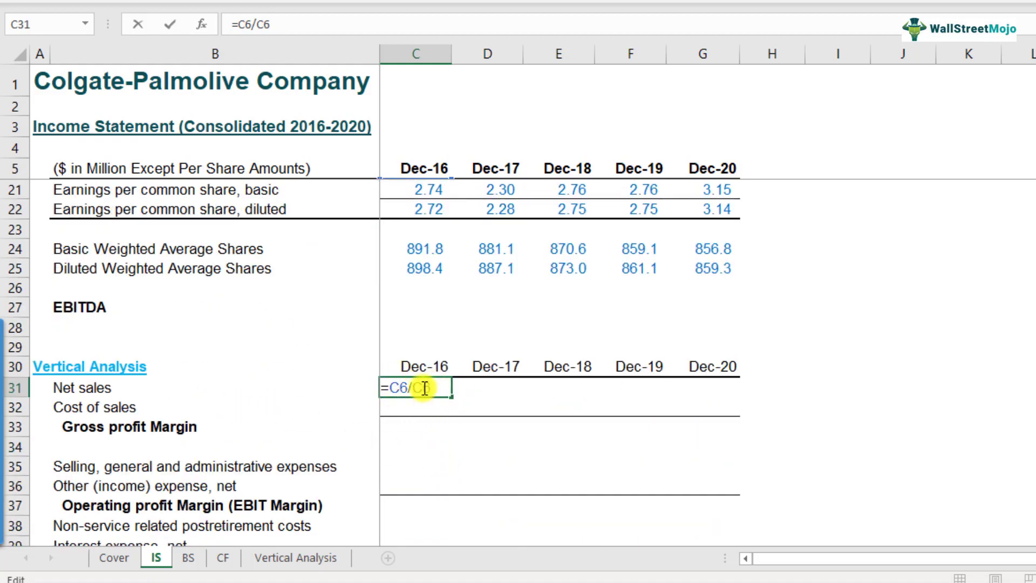
key(Return)
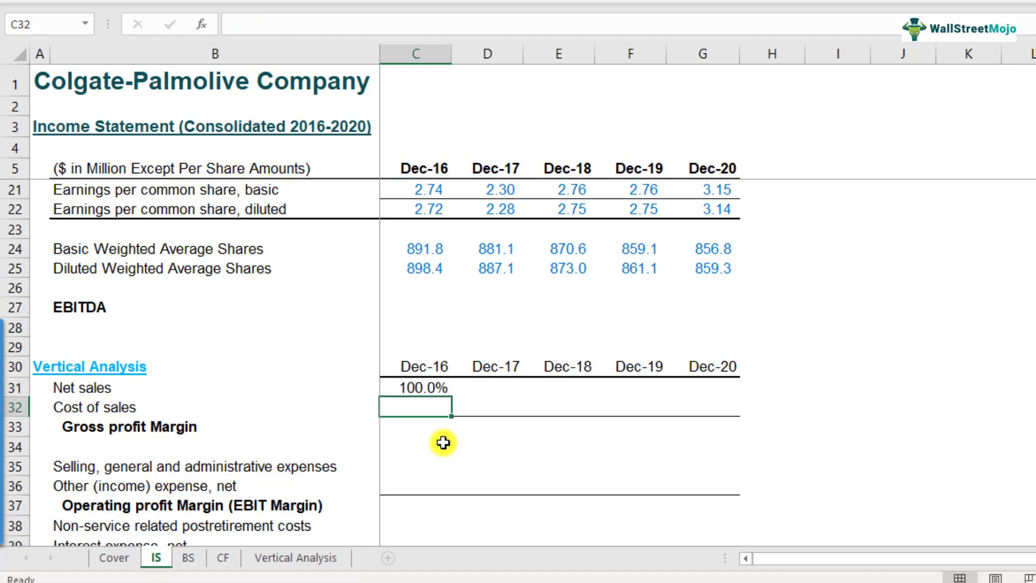
key(Up)
key(F2)
key(Escape)
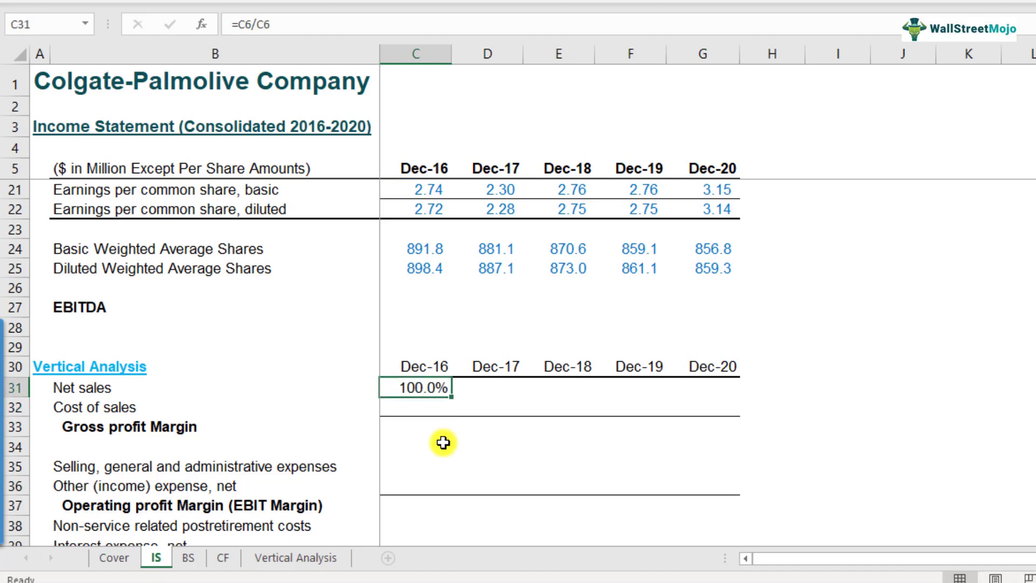
Step: Calculate Dec-16 cost of sales as a percentage of net sales in C32 with =C7/C6, and check the formula
key(Down)
text(=)
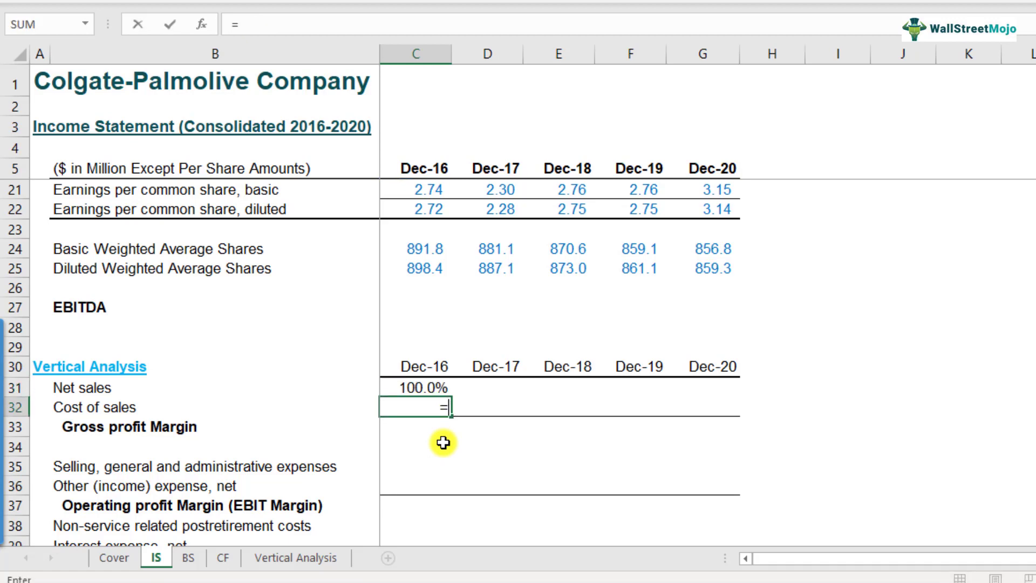
scroll(415, 378, up, 5)
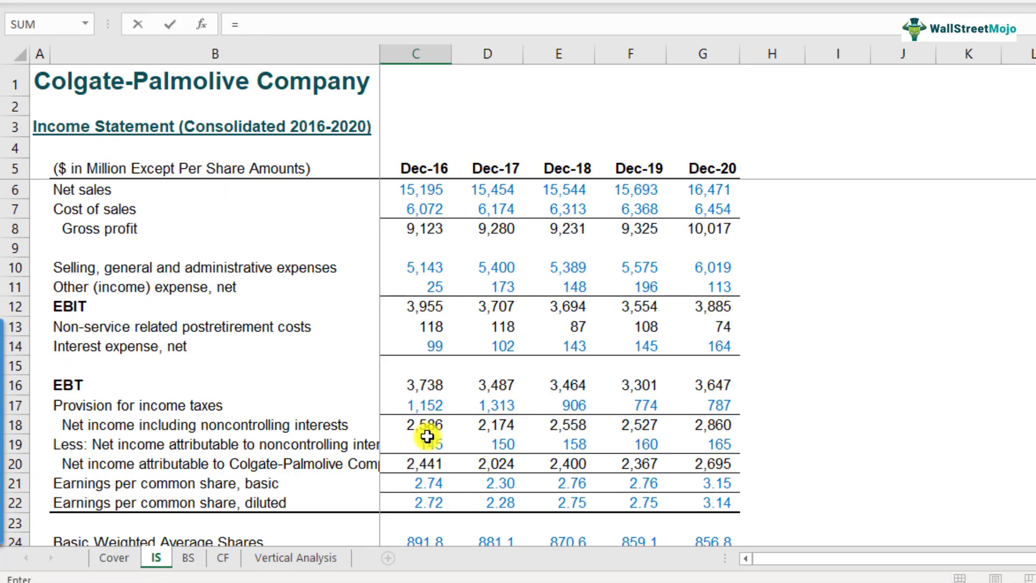
click(430, 211)
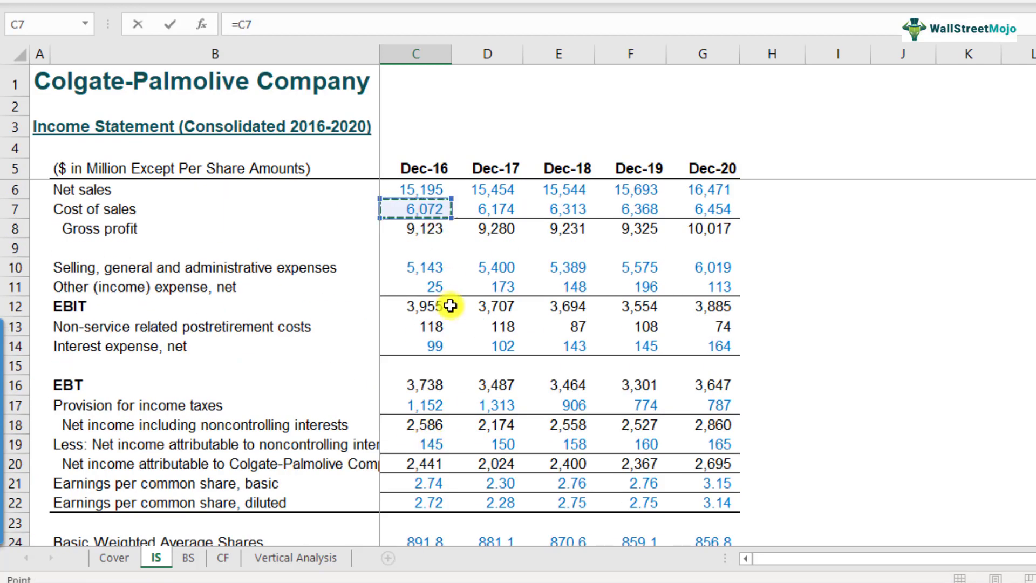
text(/)
click(429, 189)
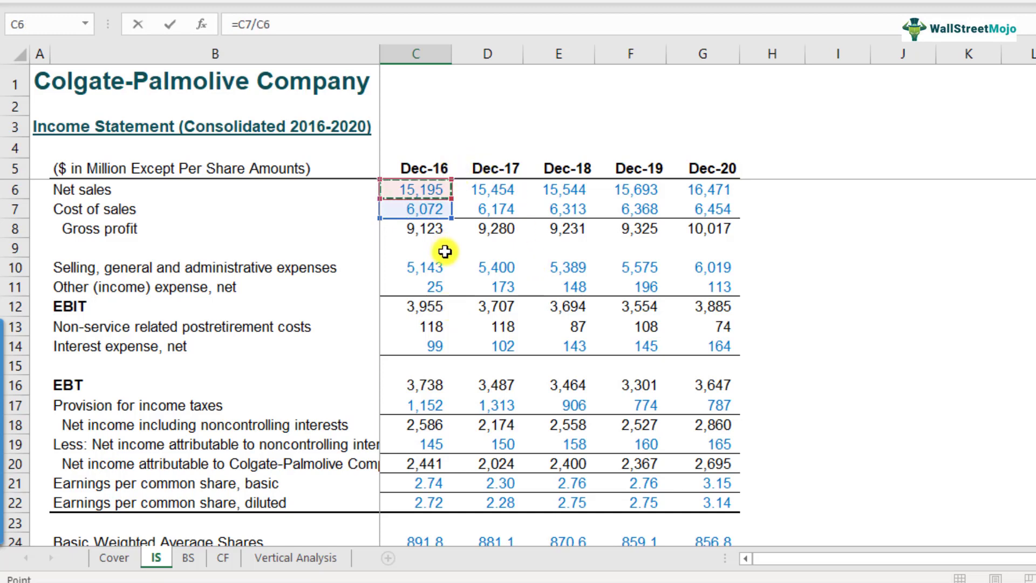
key(Return)
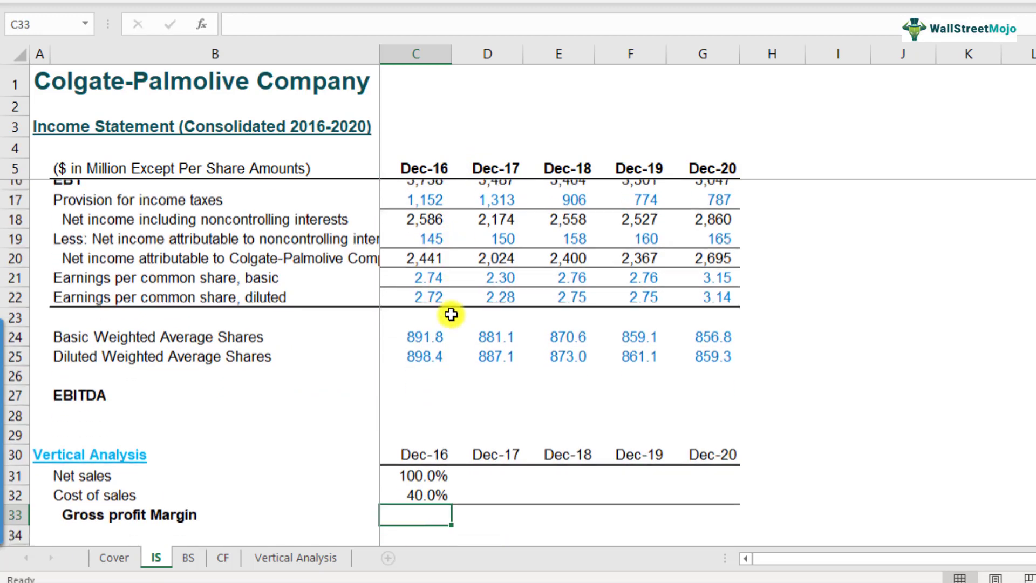
scroll(451, 314, down, 1)
double_click(424, 442)
key(Escape)
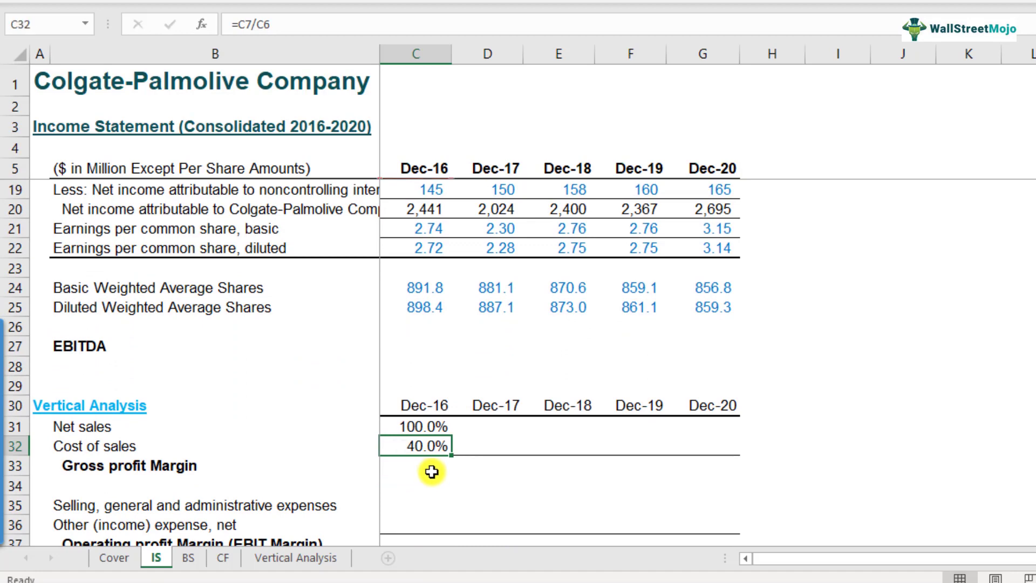
Step: Calculate the Dec-16 gross profit margin in C33 with =C8/C6, and check it against the net sales and cost of sales percentages
click(431, 468)
text(=)
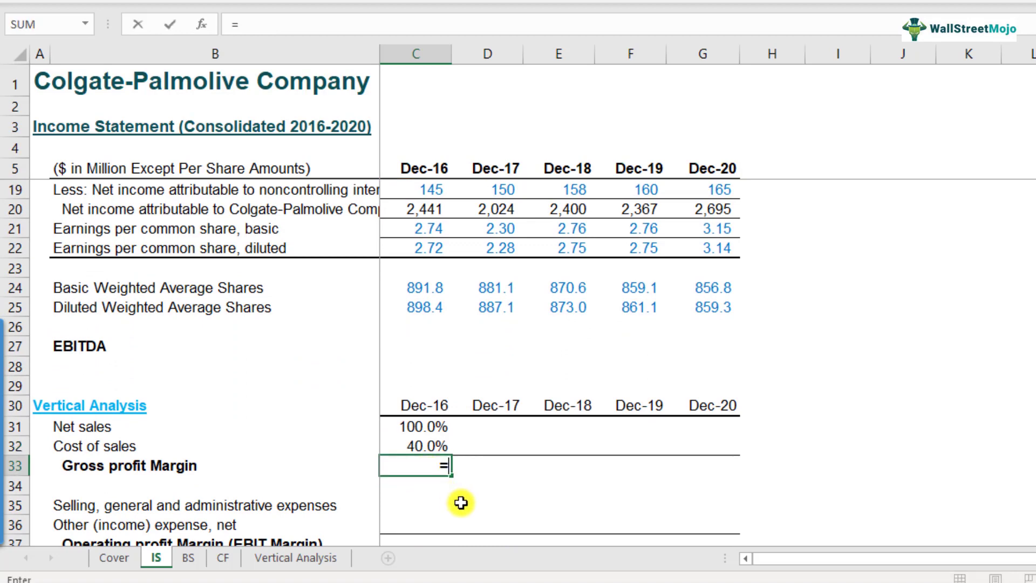
scroll(463, 452, up, 5)
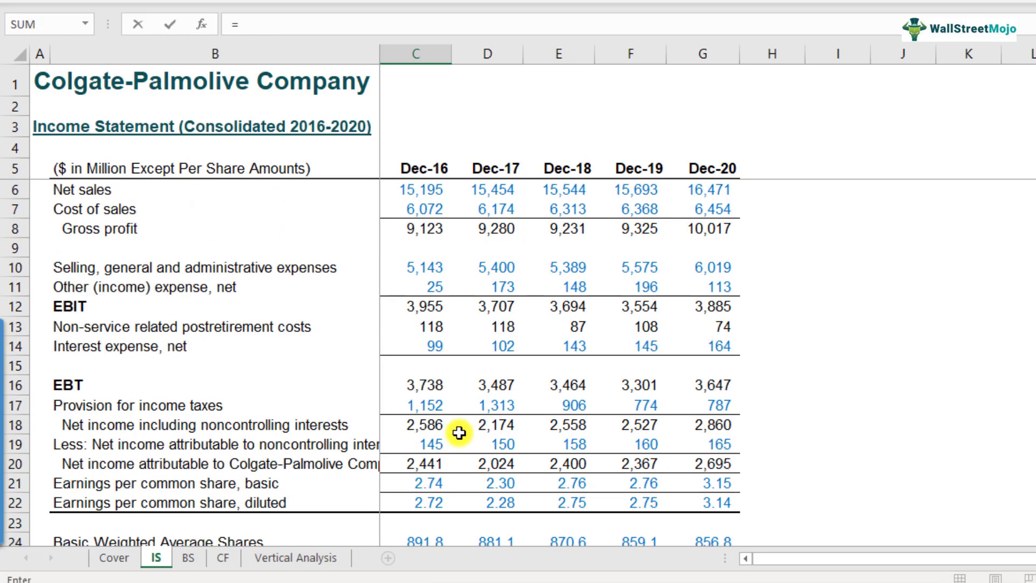
click(420, 229)
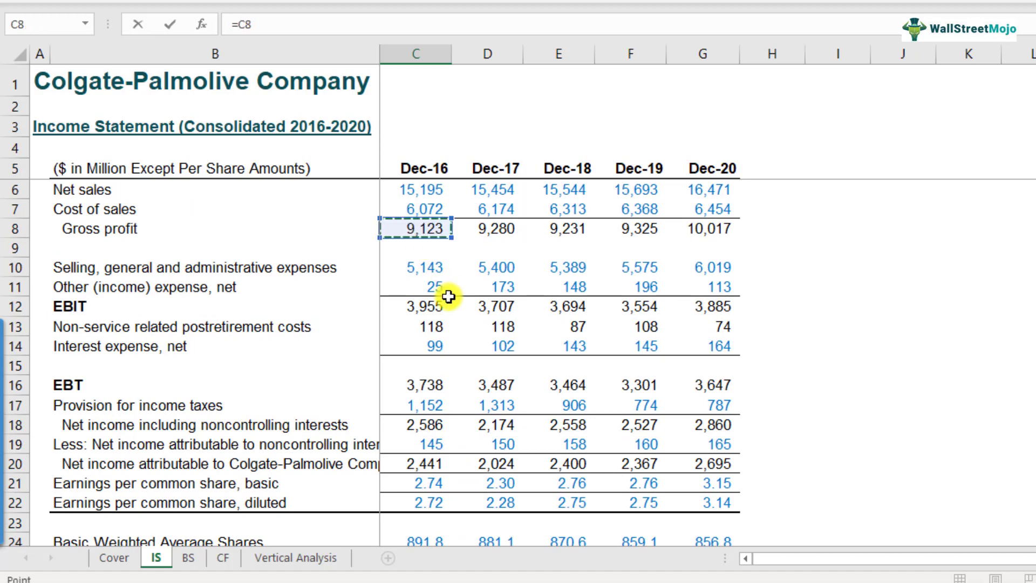
text(/)
click(423, 193)
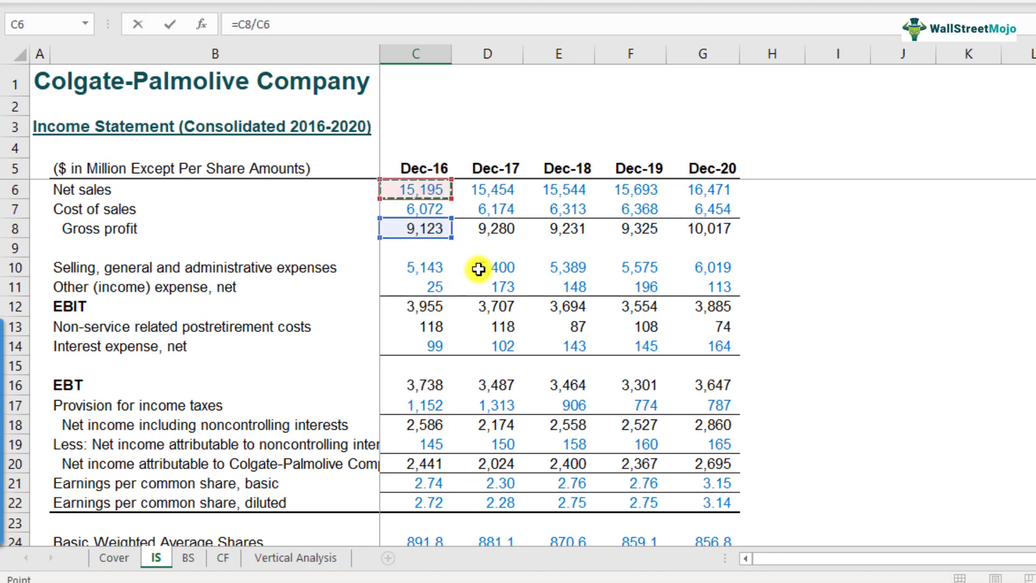
key(Return)
scroll(478, 270, down, 1)
key(Up)
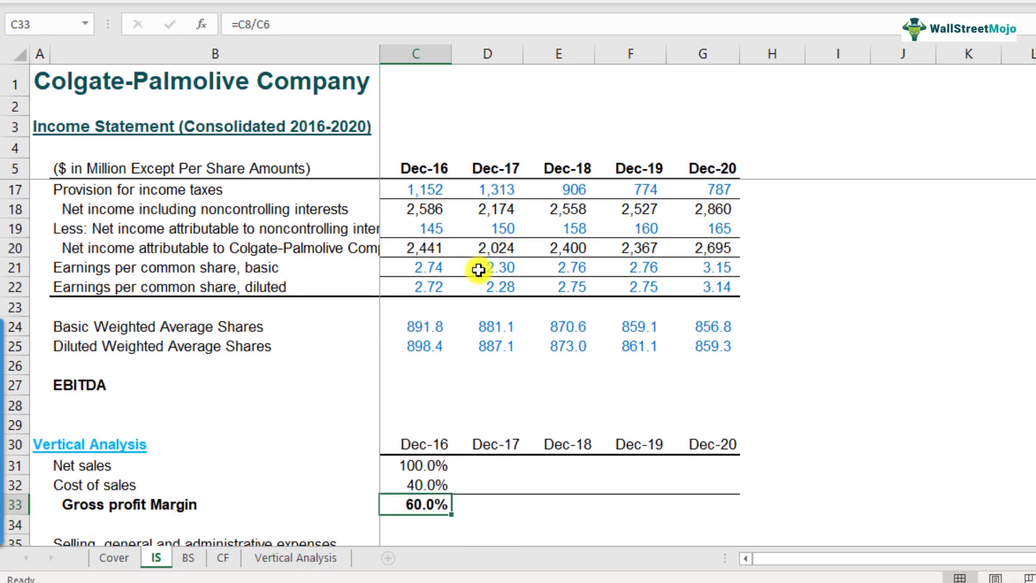
scroll(472, 446, down, 2)
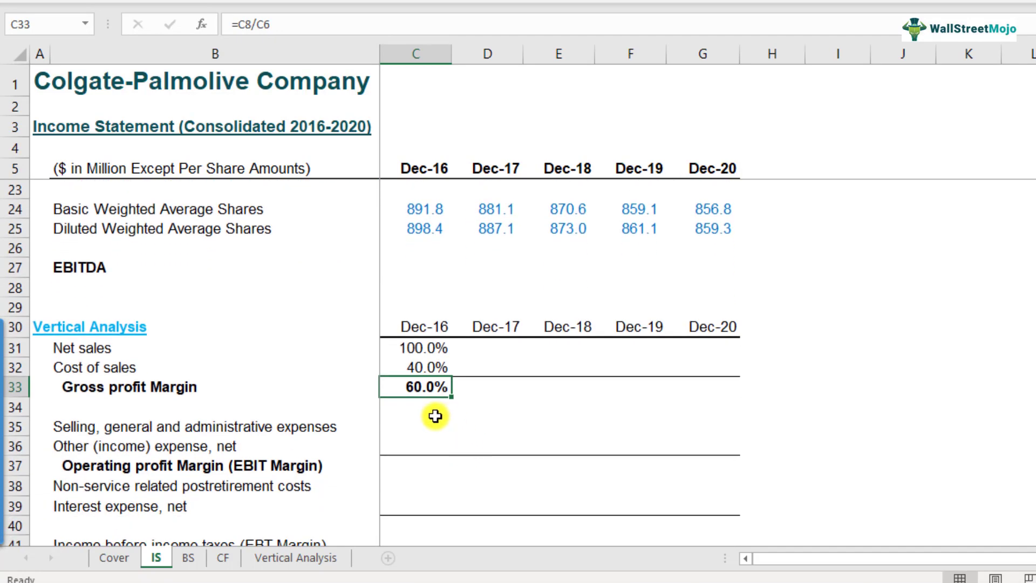
drag(436, 370, 423, 347)
click(432, 352)
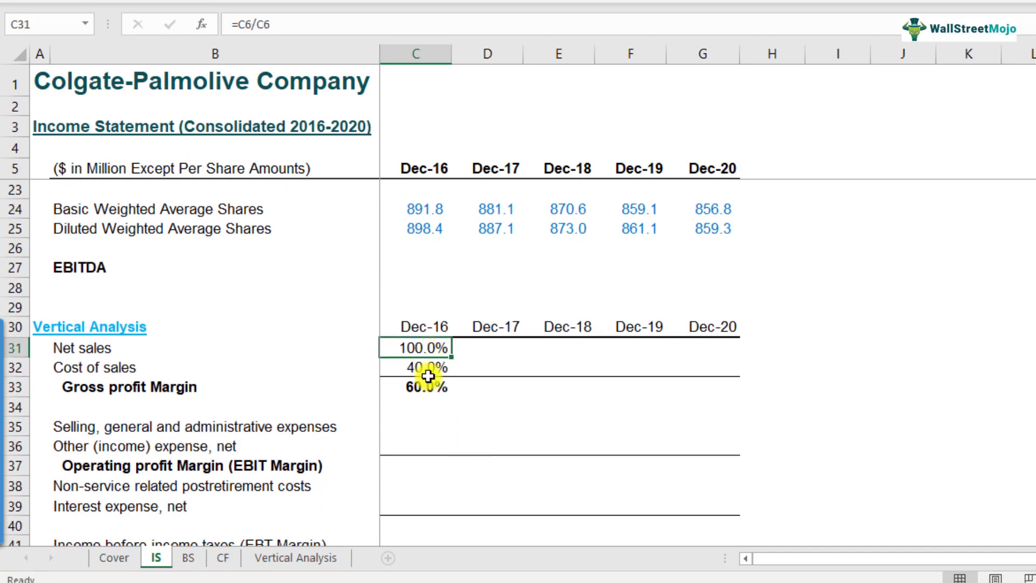
click(428, 372)
click(427, 390)
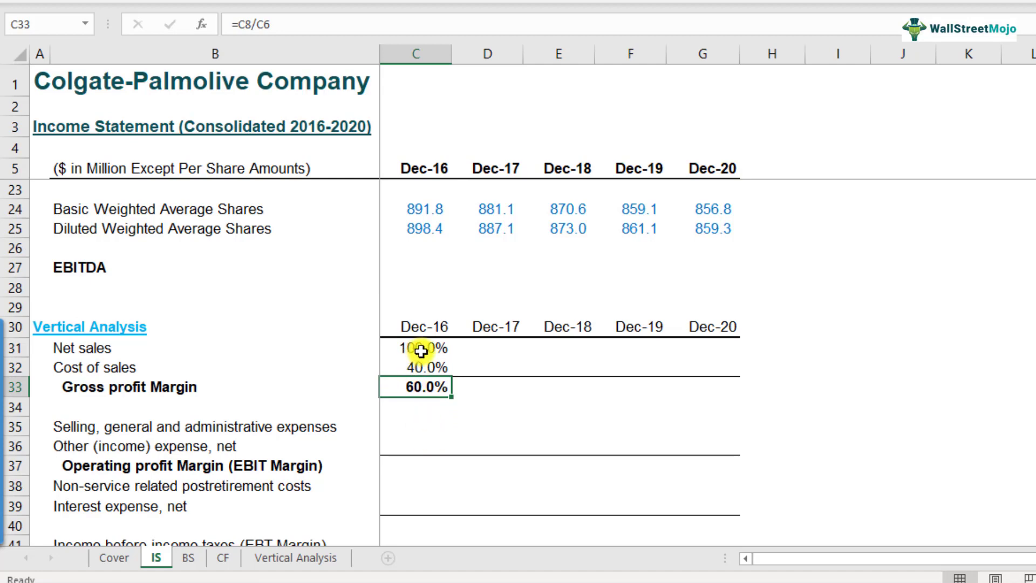
Step: Lock the net sales row in the Dec-16 net sales percentage formula so C31 reads =C6/C$6, and check the formula
scroll(460, 430, down, 3)
scroll(426, 431, up, 2)
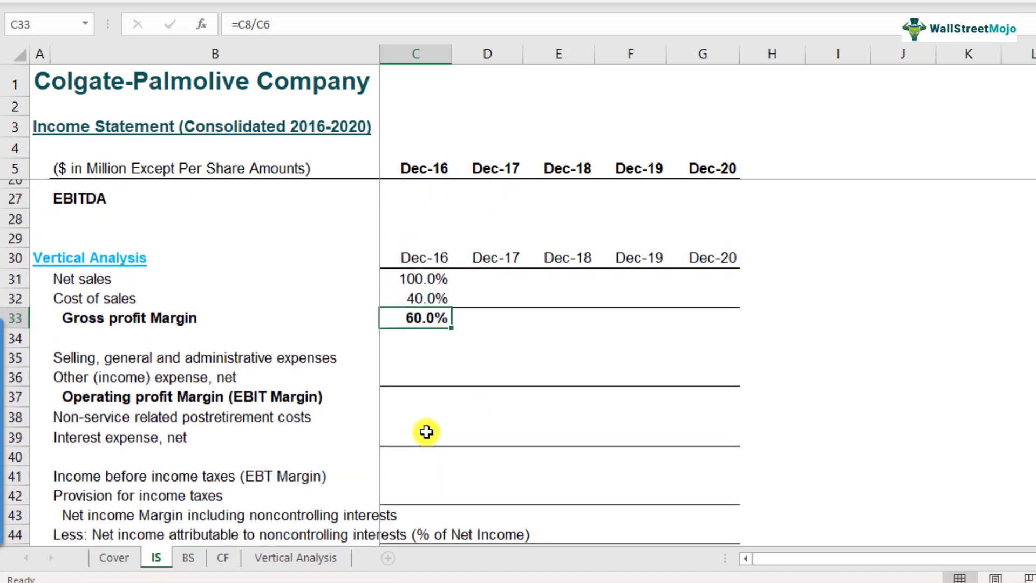
double_click(417, 289)
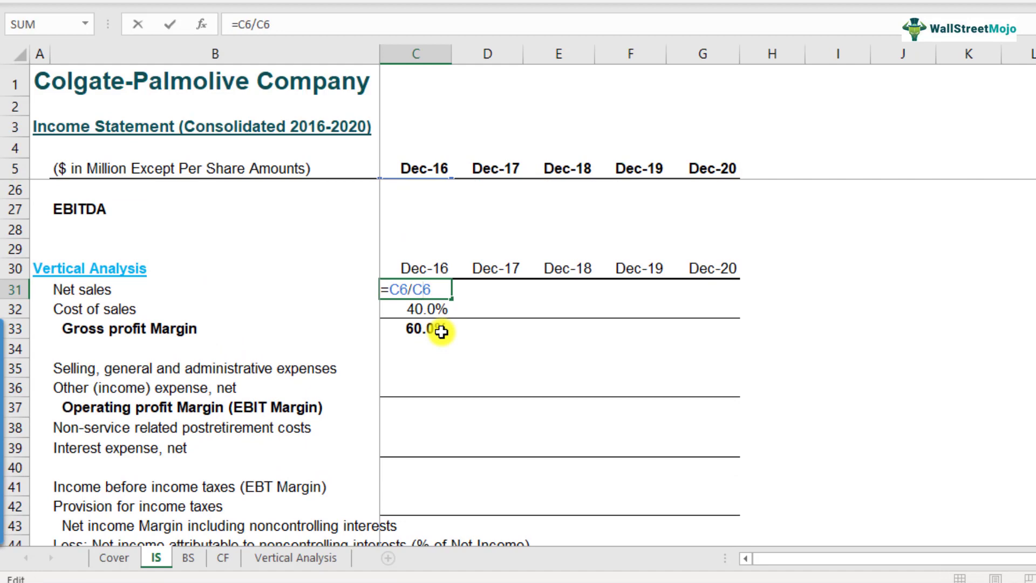
key(Left)
text($)
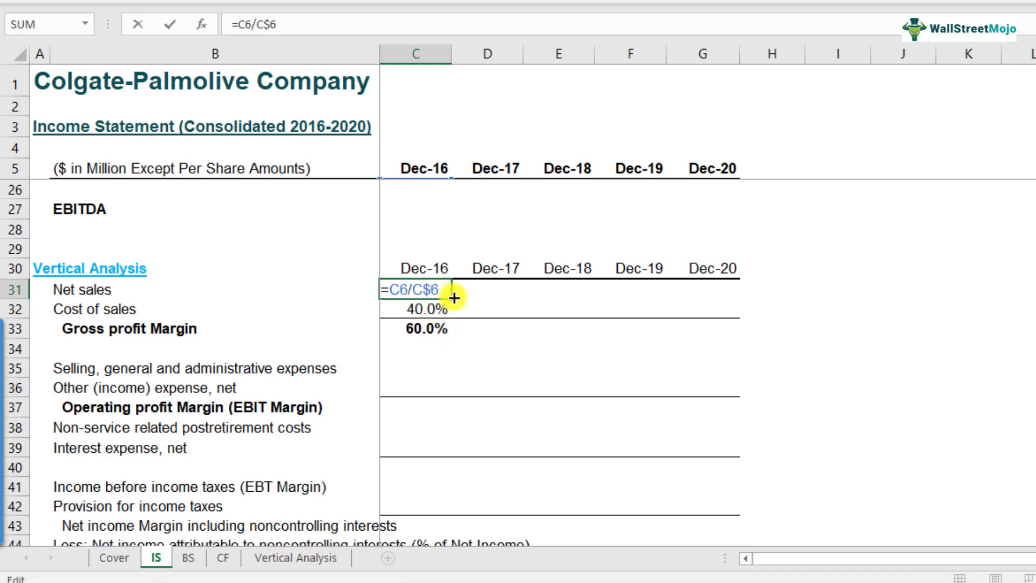
key(Return)
key(Up)
key(F2)
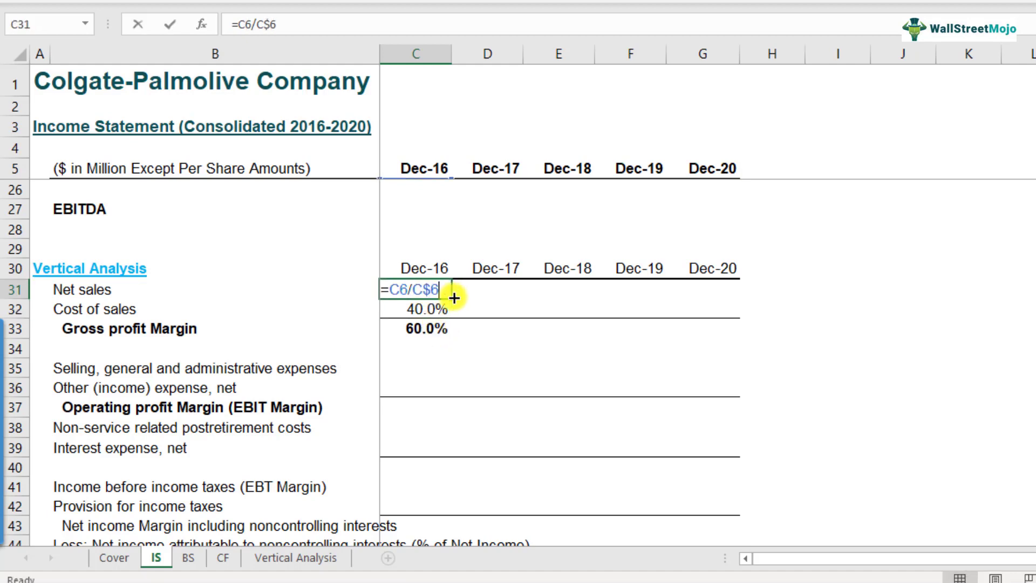
key(Escape)
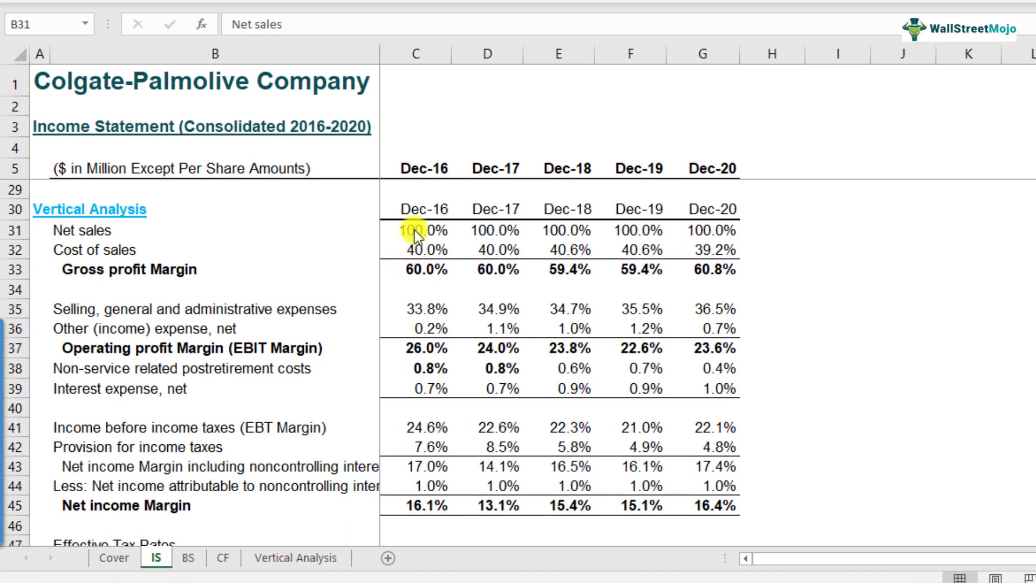
Step: Examine the Dec-16 vertical analysis formulas and percentages for net sales, cost of sales, gross profit margin, SG&A and interest expense
click(414, 231)
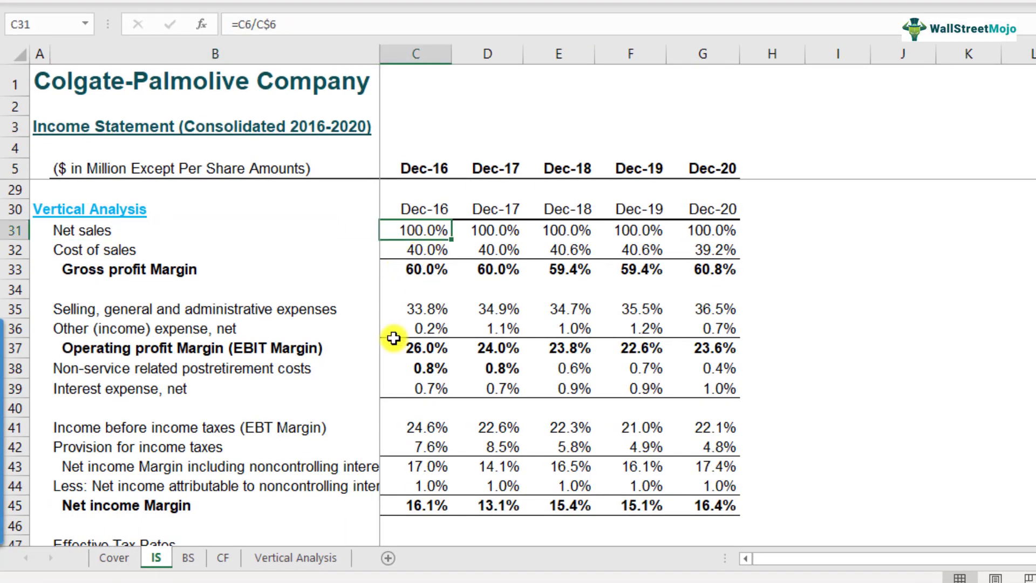
click(423, 272)
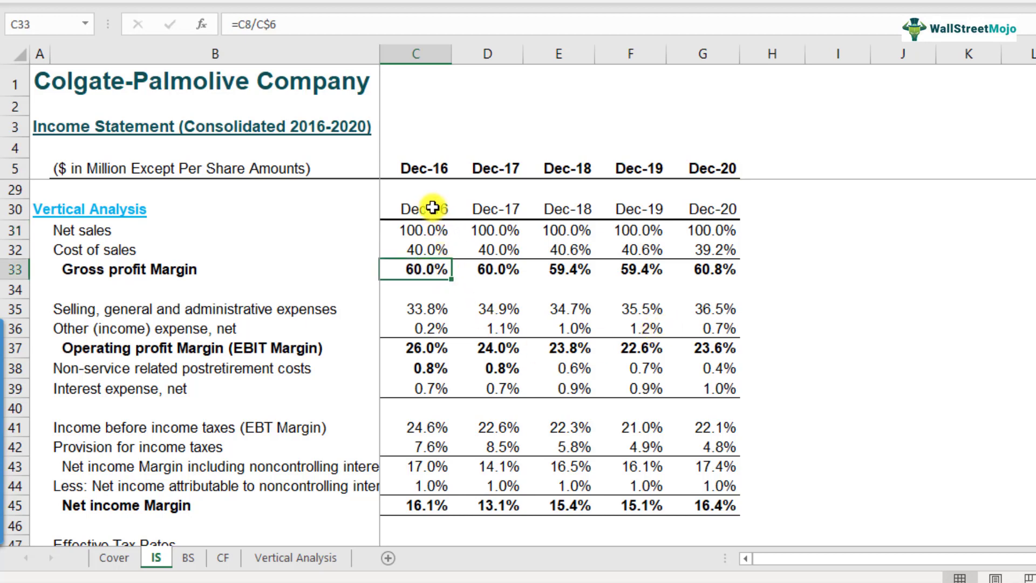
click(416, 54)
click(419, 269)
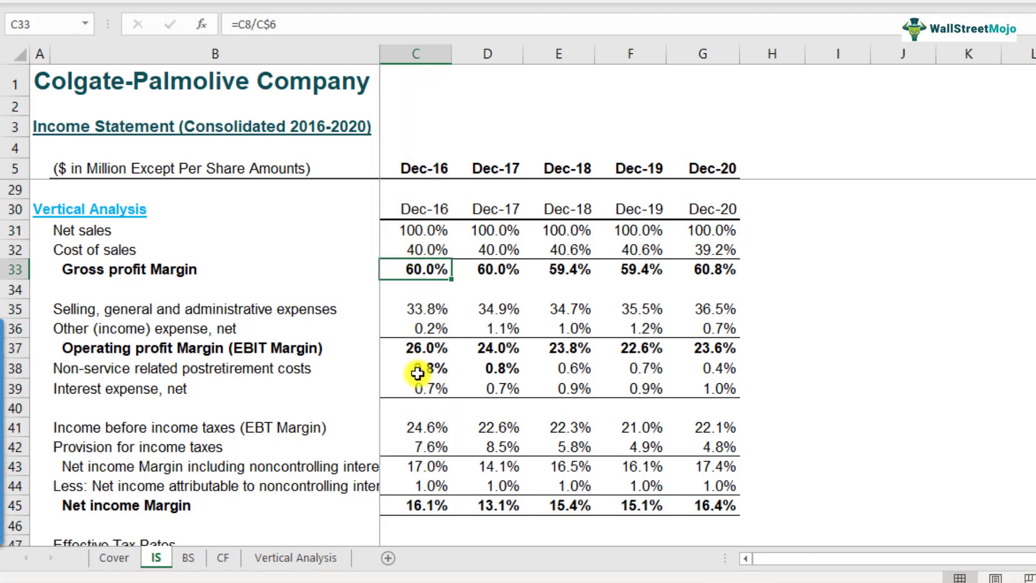
click(146, 252)
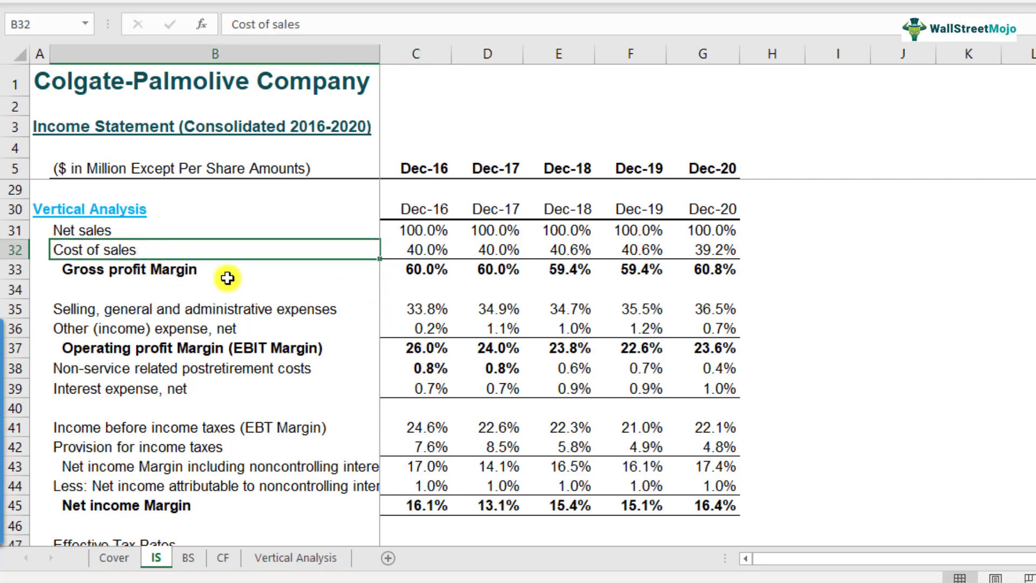
click(419, 253)
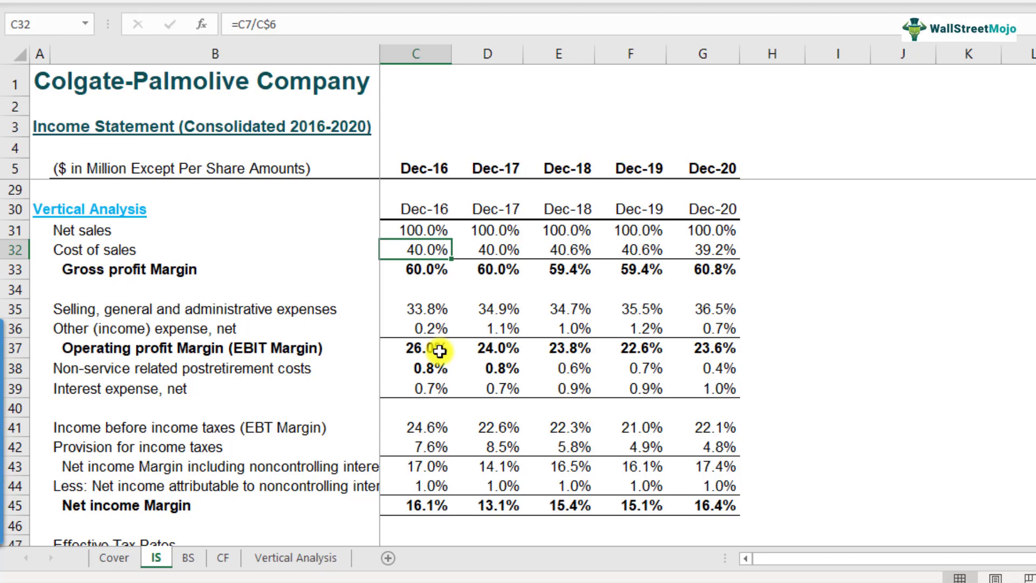
click(418, 270)
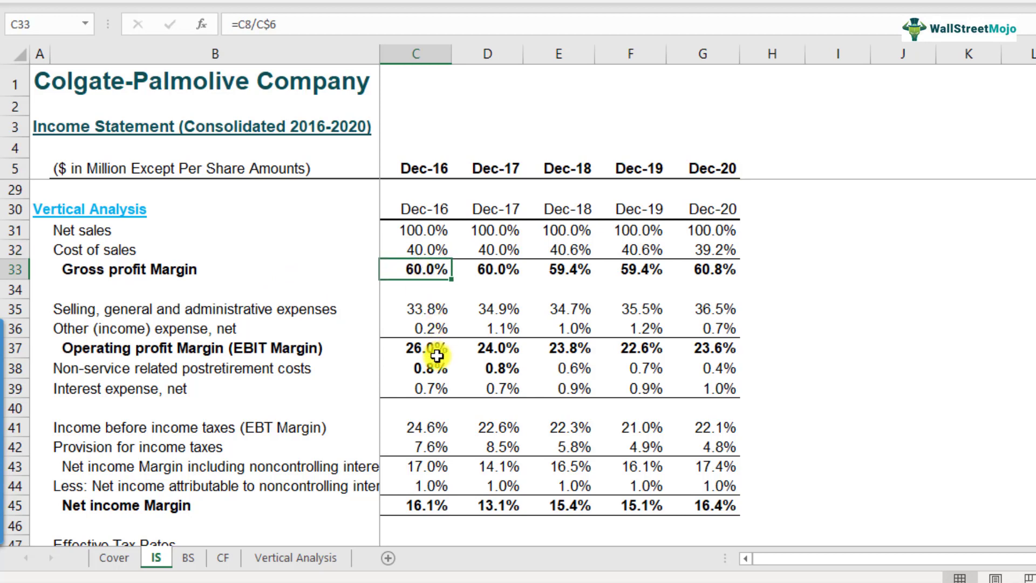
click(270, 309)
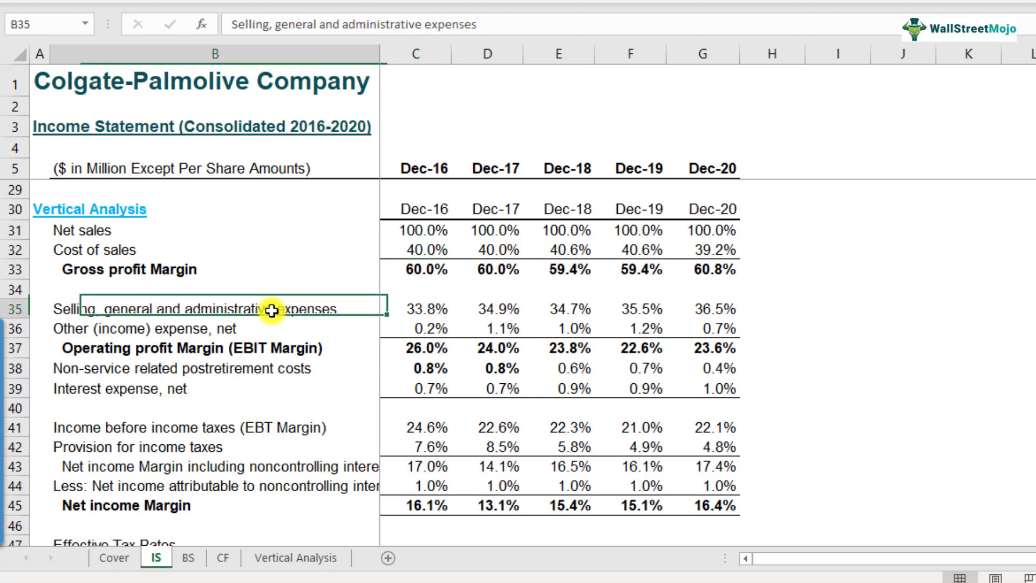
click(433, 316)
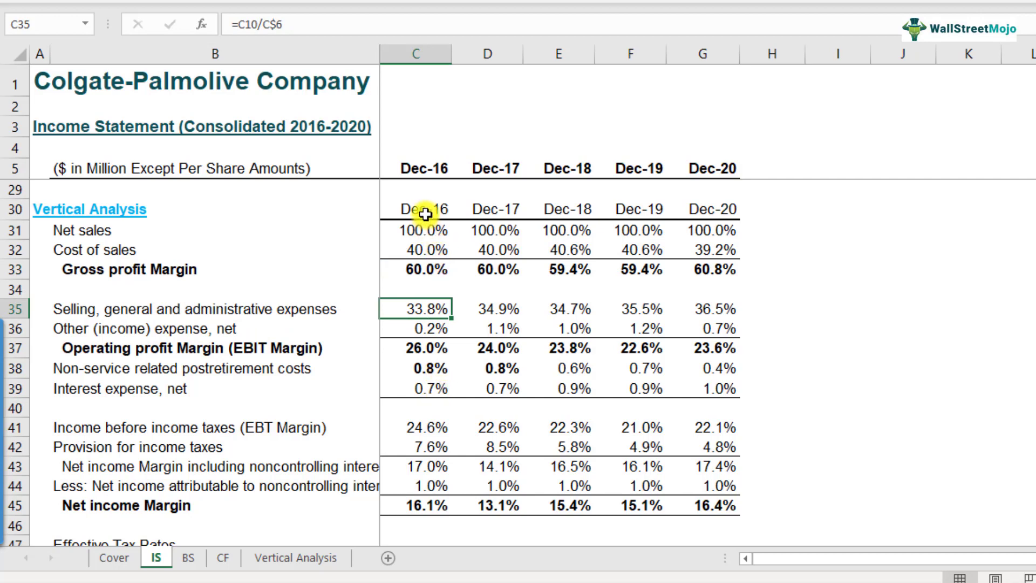
drag(425, 214, 425, 510)
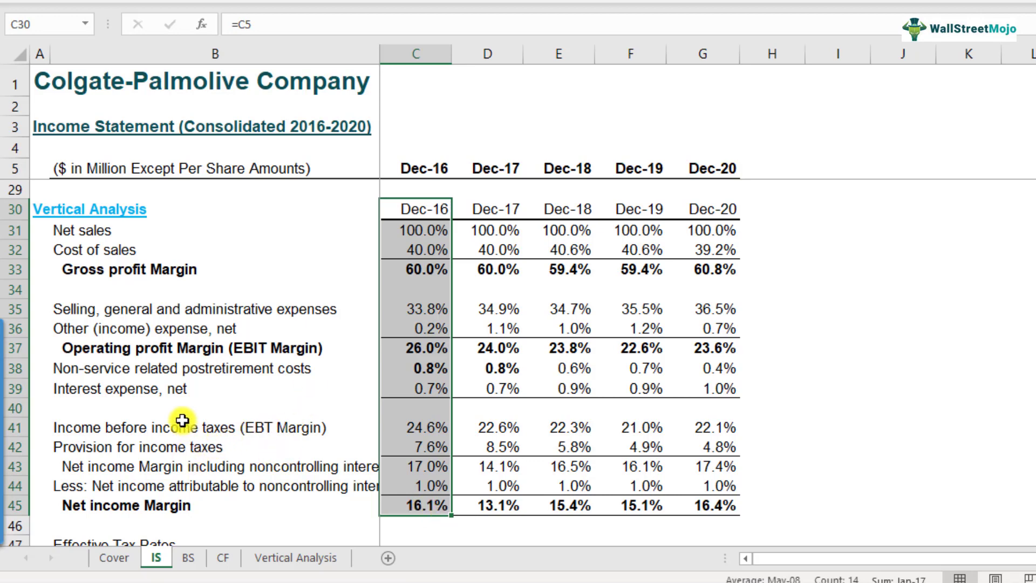
click(148, 387)
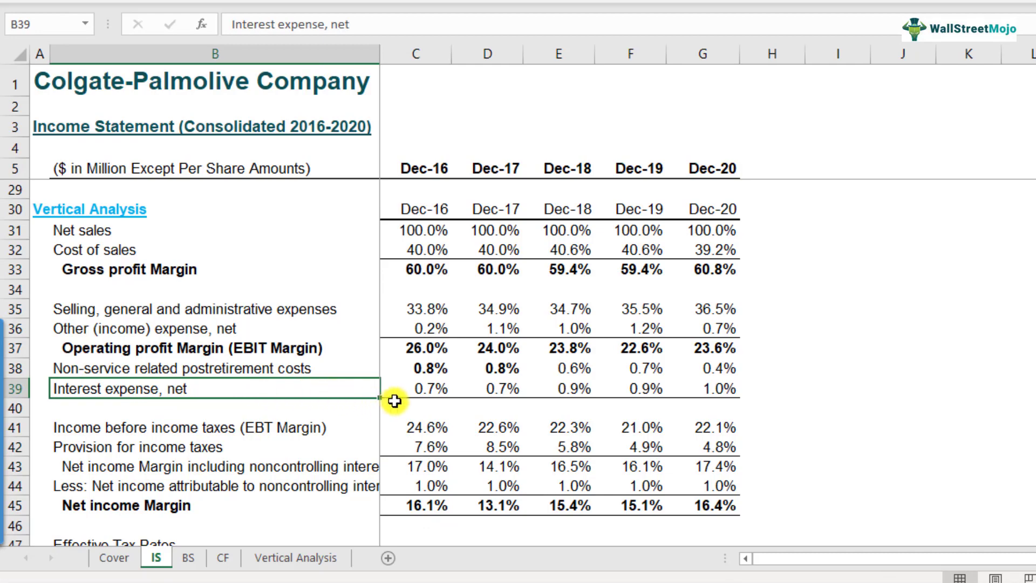
click(422, 393)
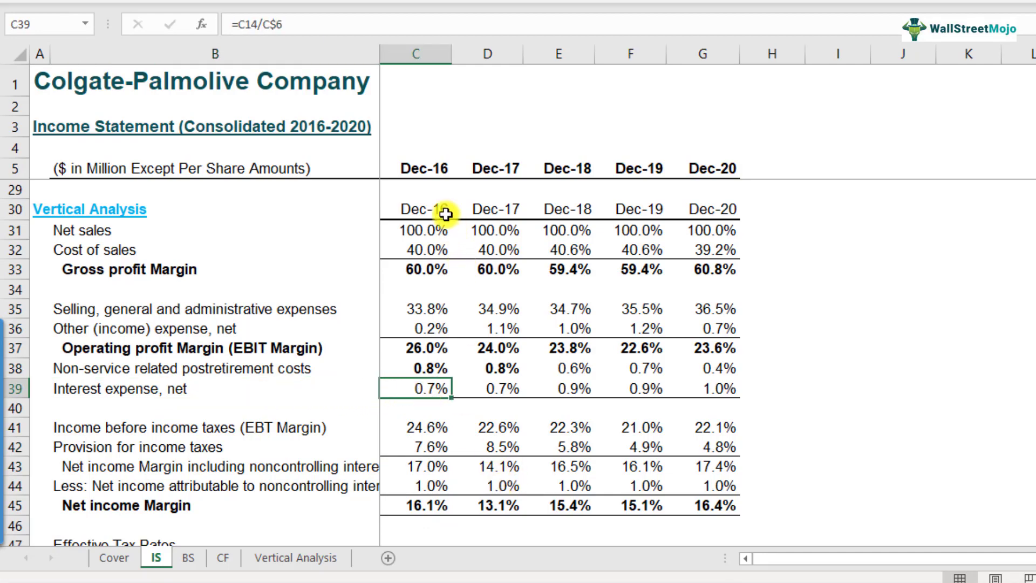
Step: Compare the Dec-16 income statement amounts with the vertical analysis percentages, and review the Dec-17 to Dec-20 columns
drag(433, 166, 427, 398)
scroll(465, 429, down, 6)
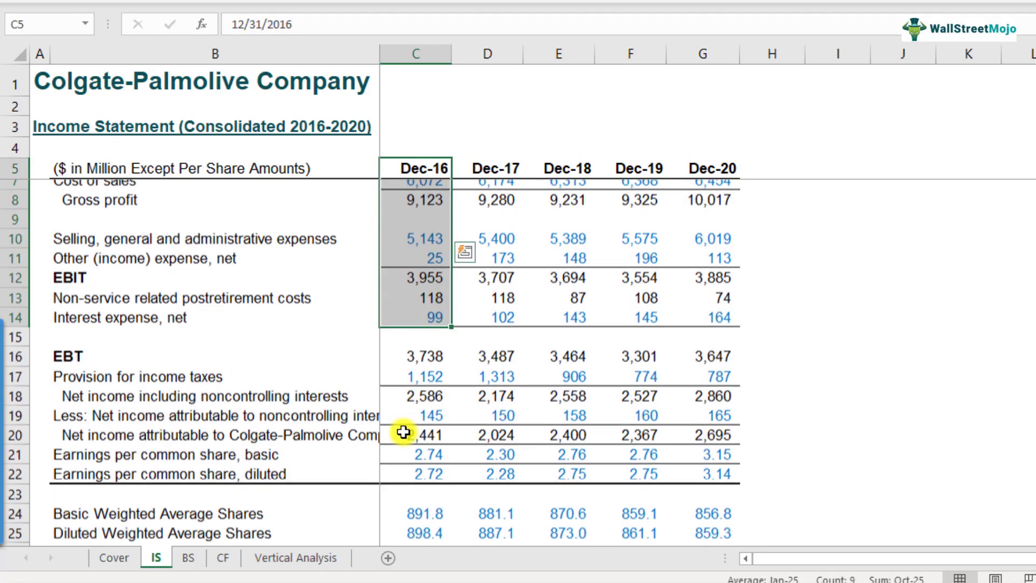
scroll(418, 399, down, 2)
scroll(424, 308, up, 1)
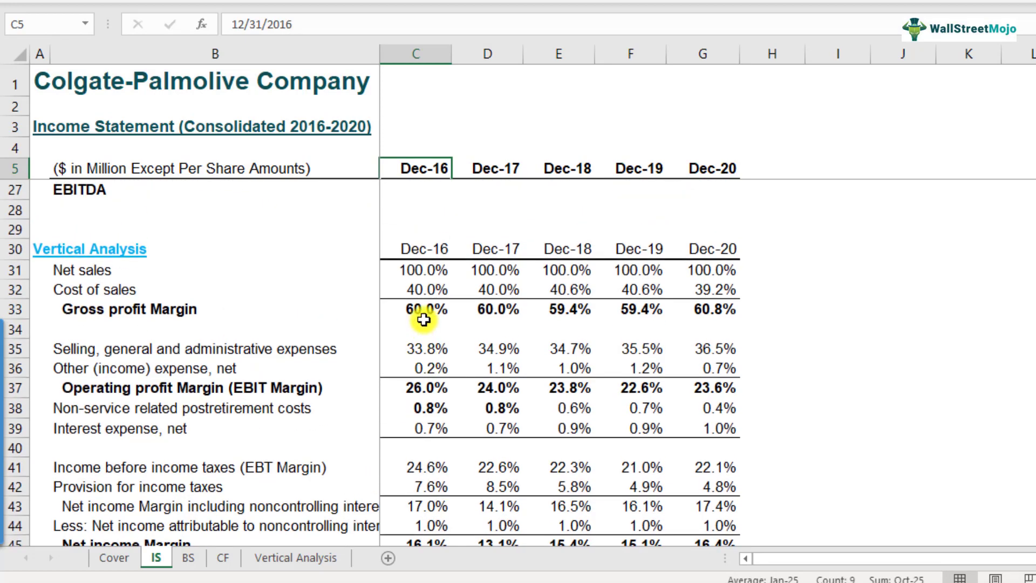
drag(418, 250, 416, 528)
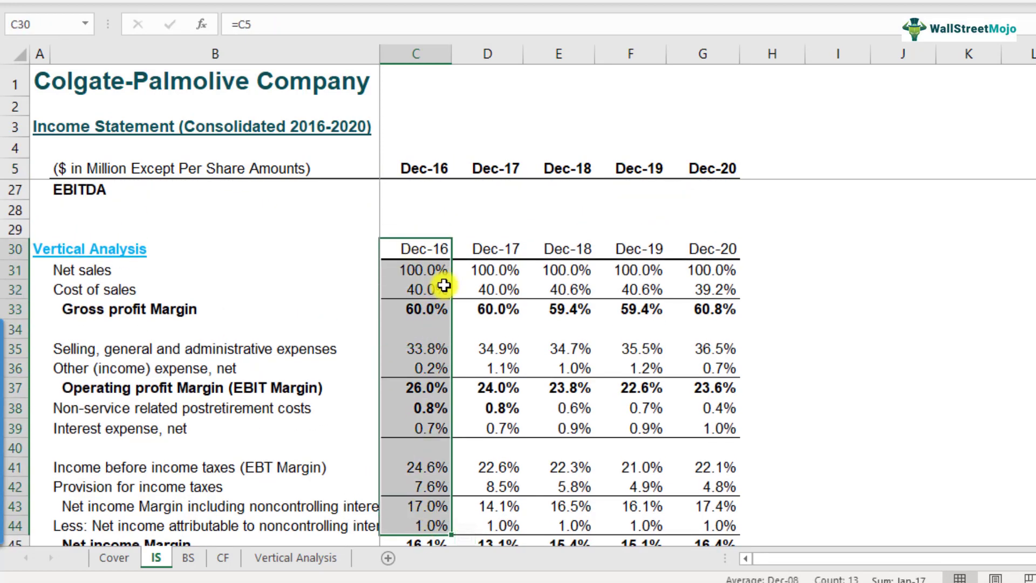
drag(483, 248, 701, 248)
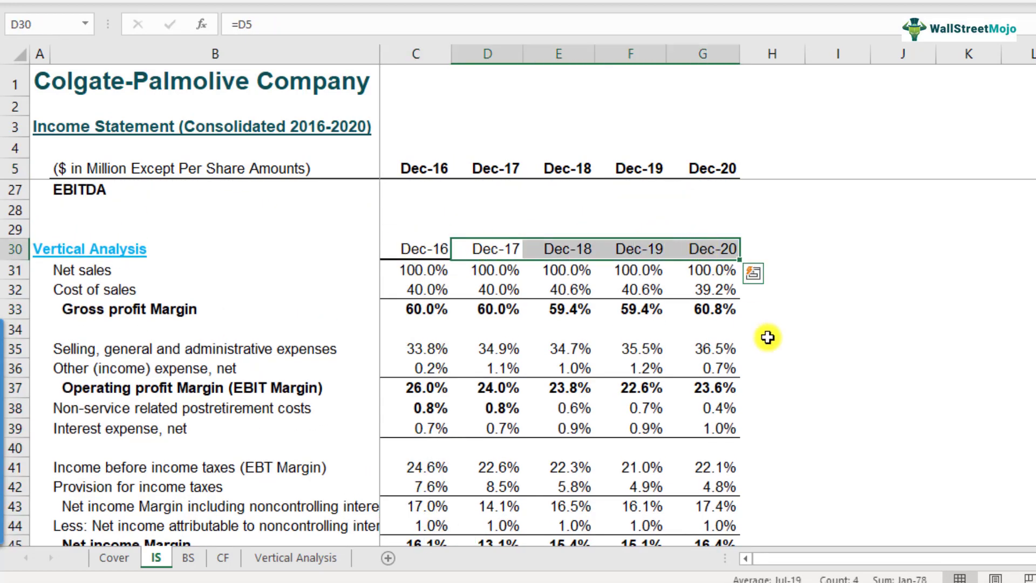
scroll(767, 337, down, 1)
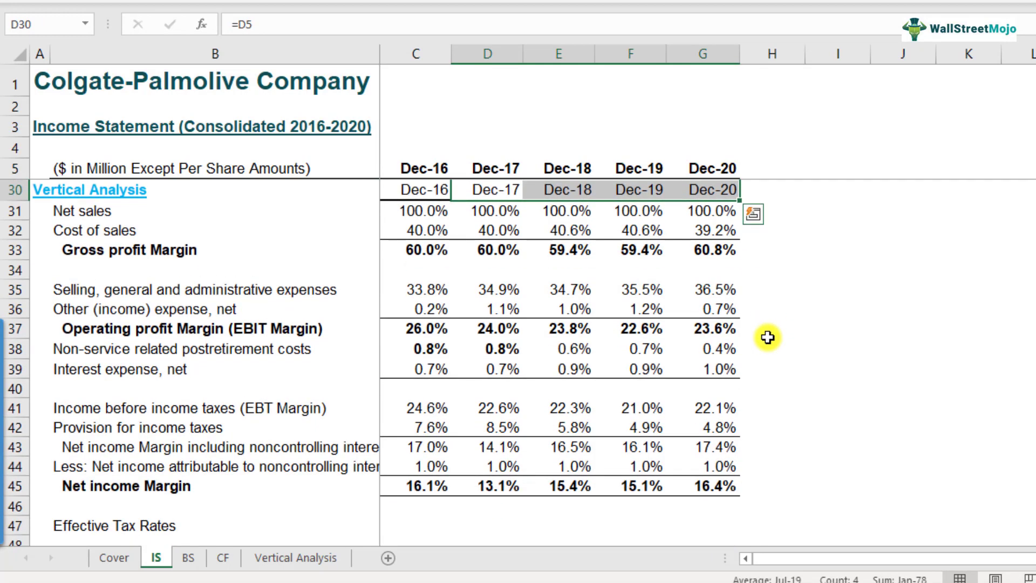
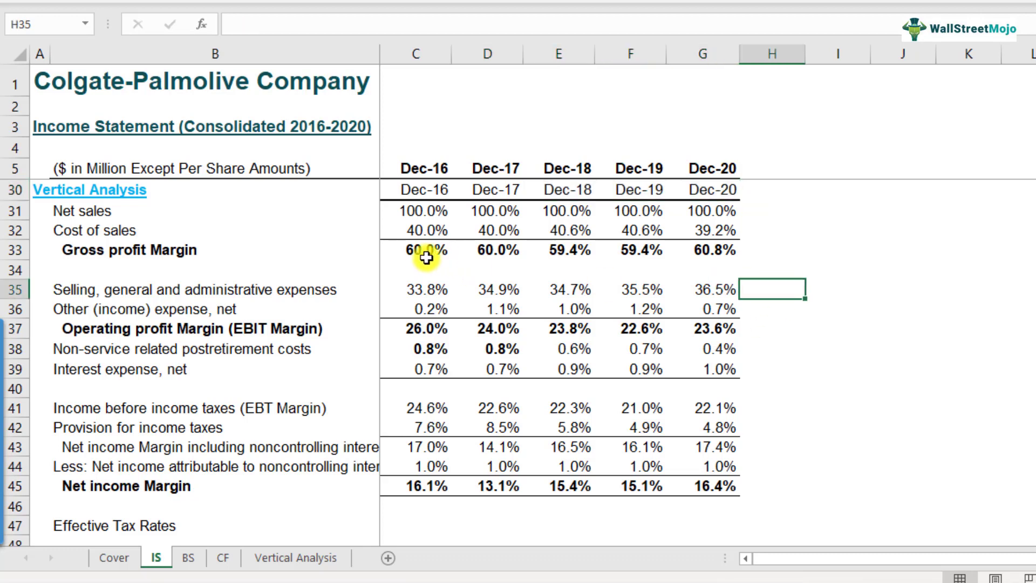
Step: Compare the Dec-16 and Dec-20 cost of sales percentages, and highlight the Dec-20 value in G32 with a yellow fill
click(421, 231)
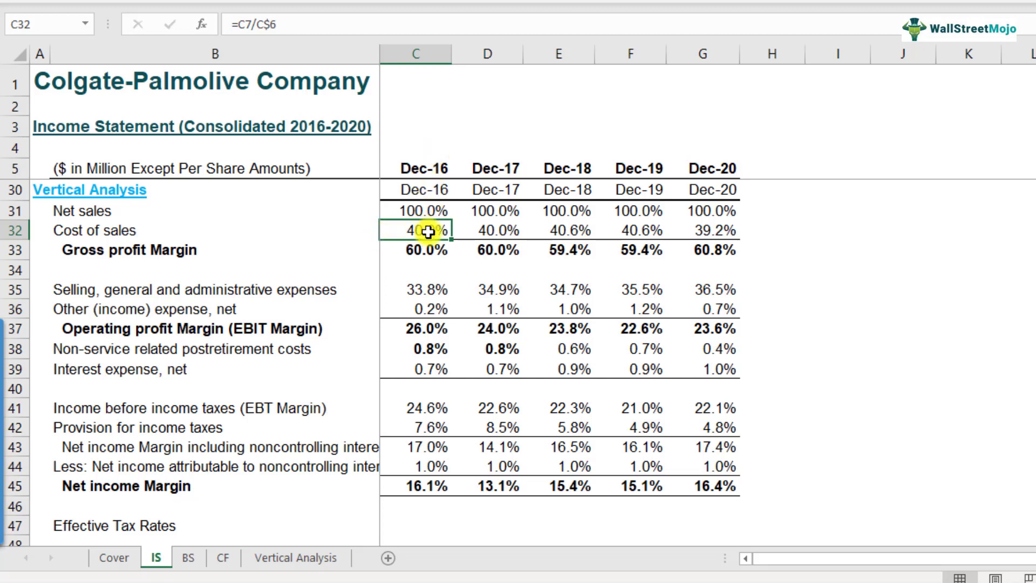
click(718, 248)
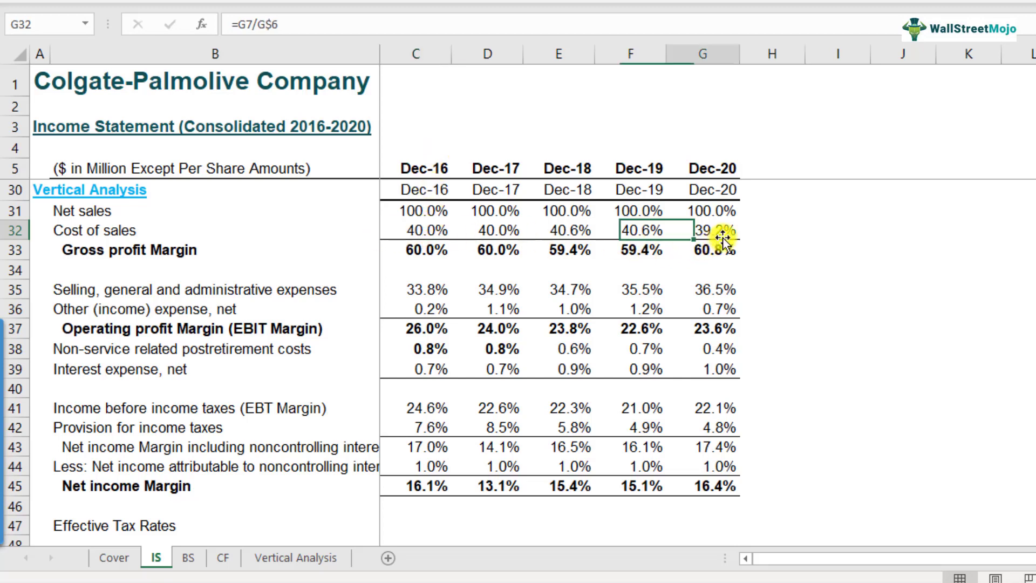
click(727, 231)
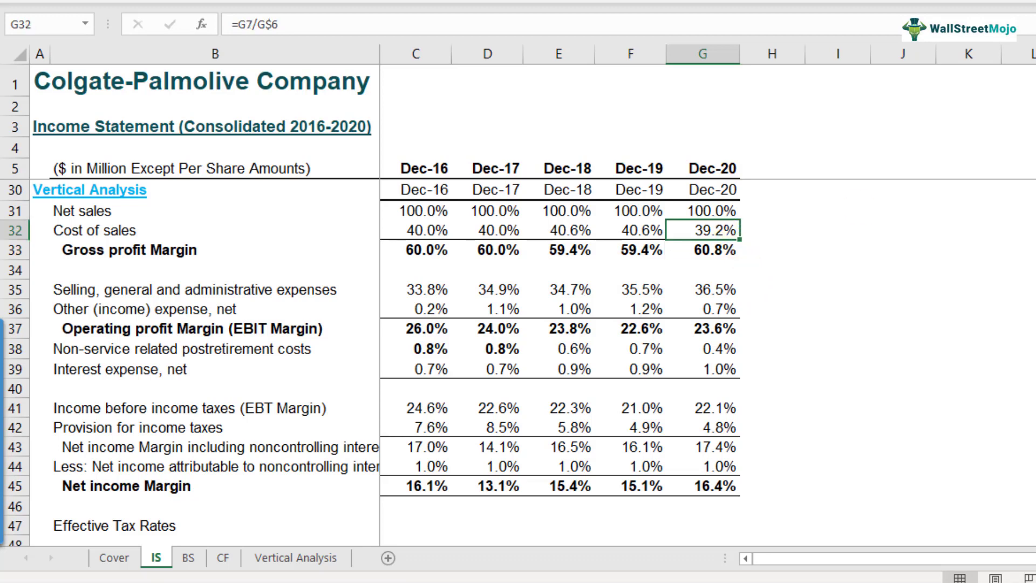
key(ctrl+shift+u)
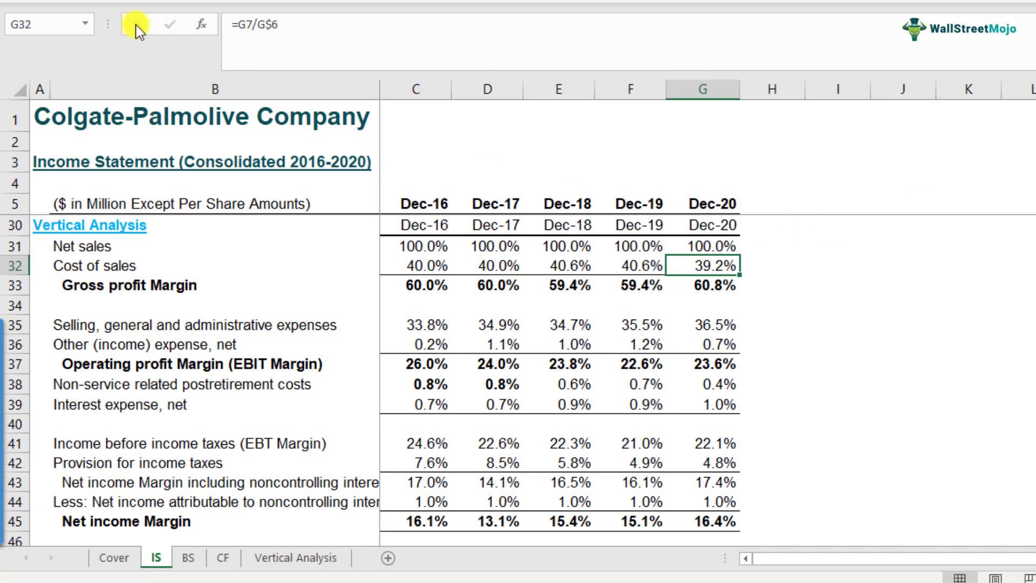
click(85, 5)
click(225, 51)
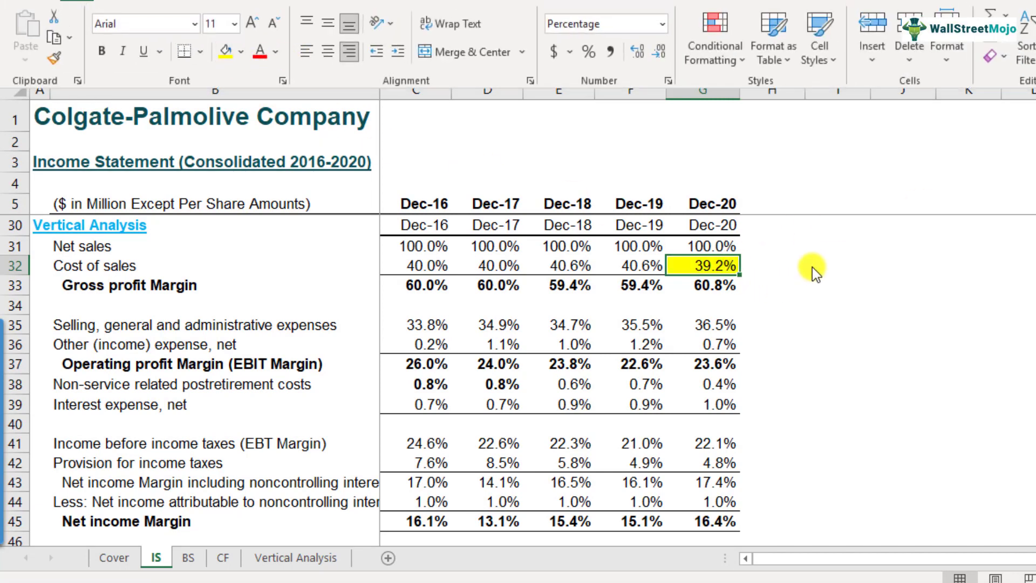
Step: Enter the note "why?" in H32 beside the highlighted Dec-20 cost of sales percentage
click(809, 272)
click(823, 277)
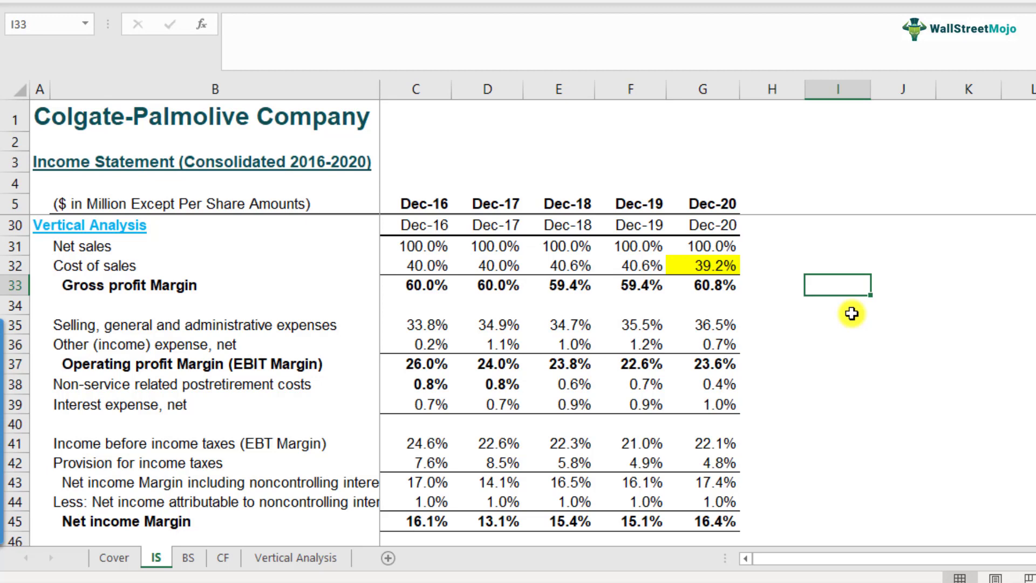
click(775, 263)
text(wh)
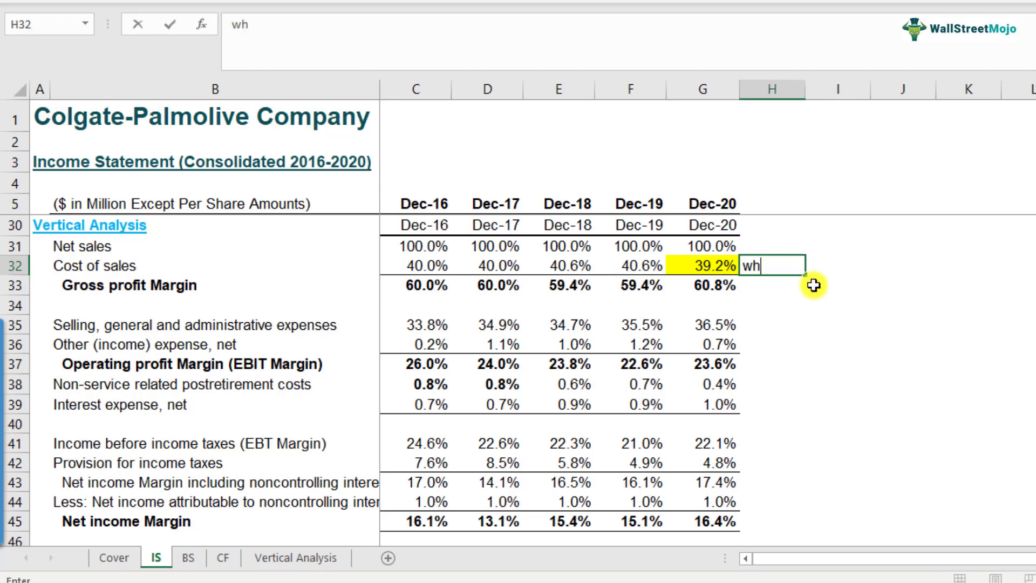
key(Return)
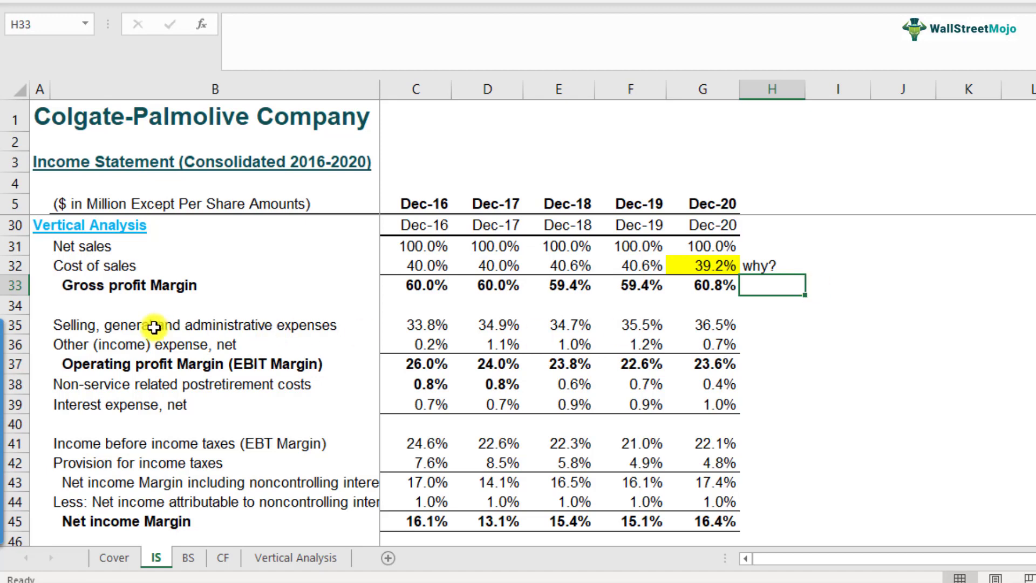
Step: Compare the Dec-16 and Dec-20 selling, general and administrative expense percentages, and highlight the Dec-20 value in G35 with a red fill
click(220, 326)
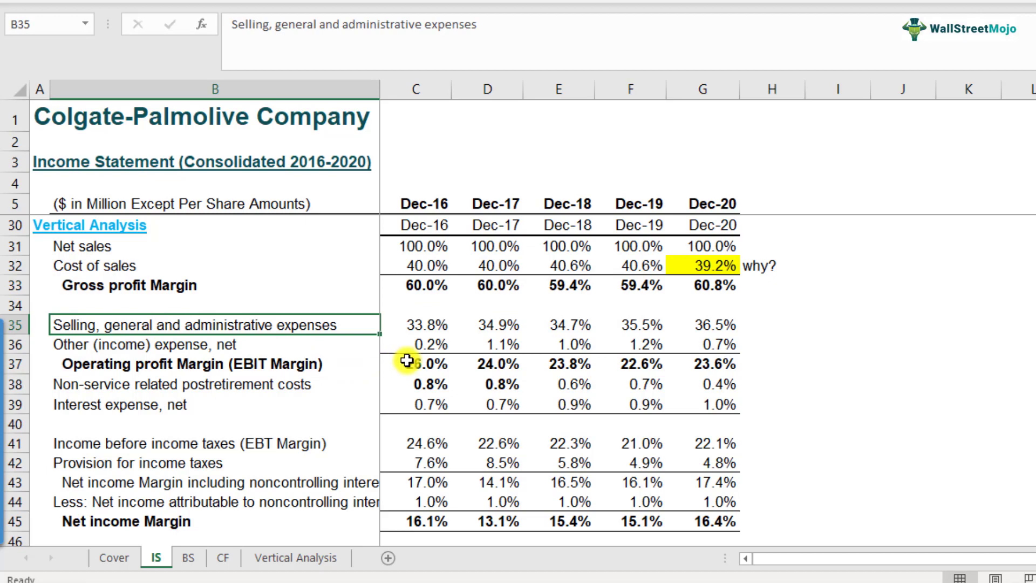
click(427, 329)
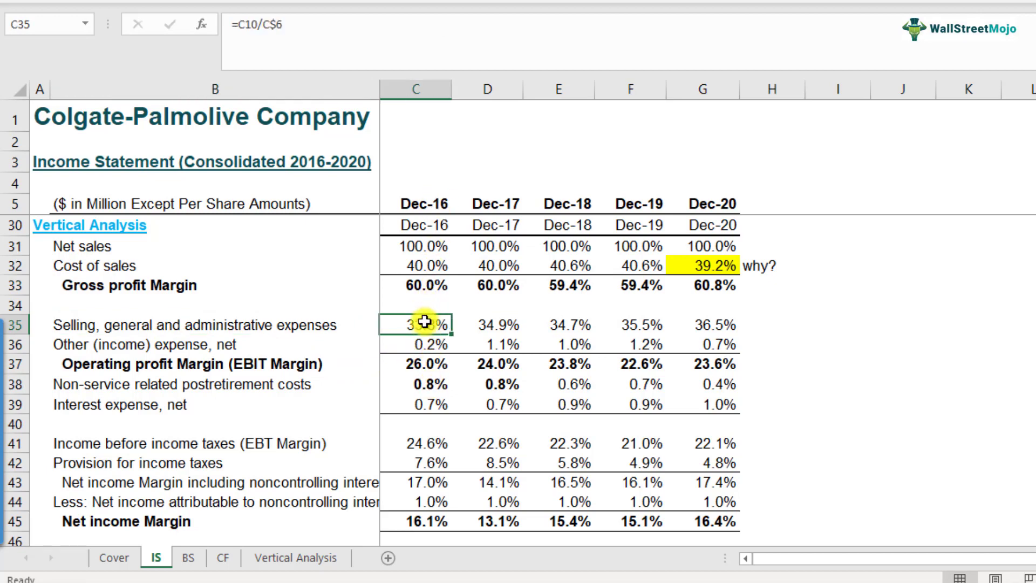
click(721, 334)
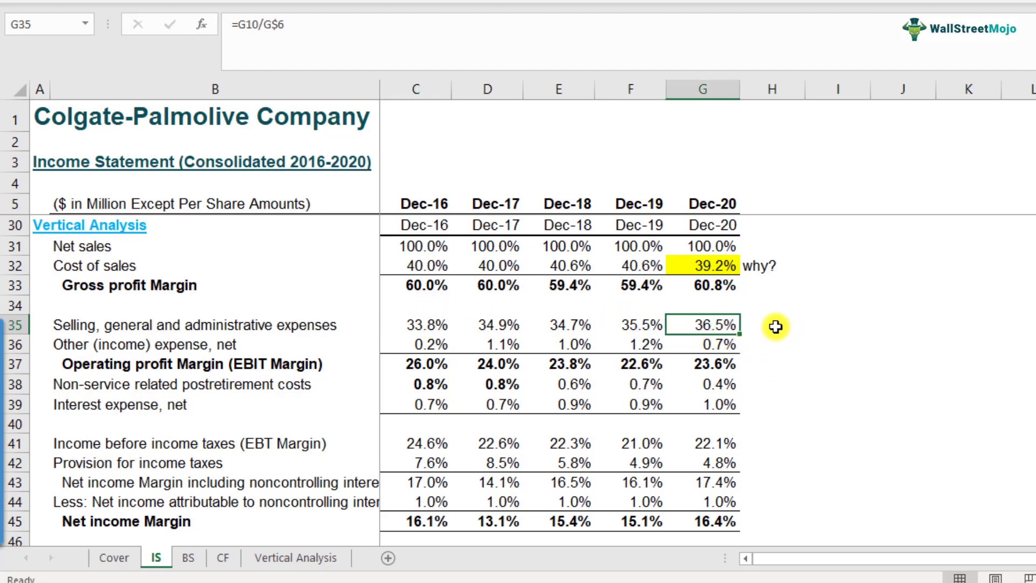
click(89, 2)
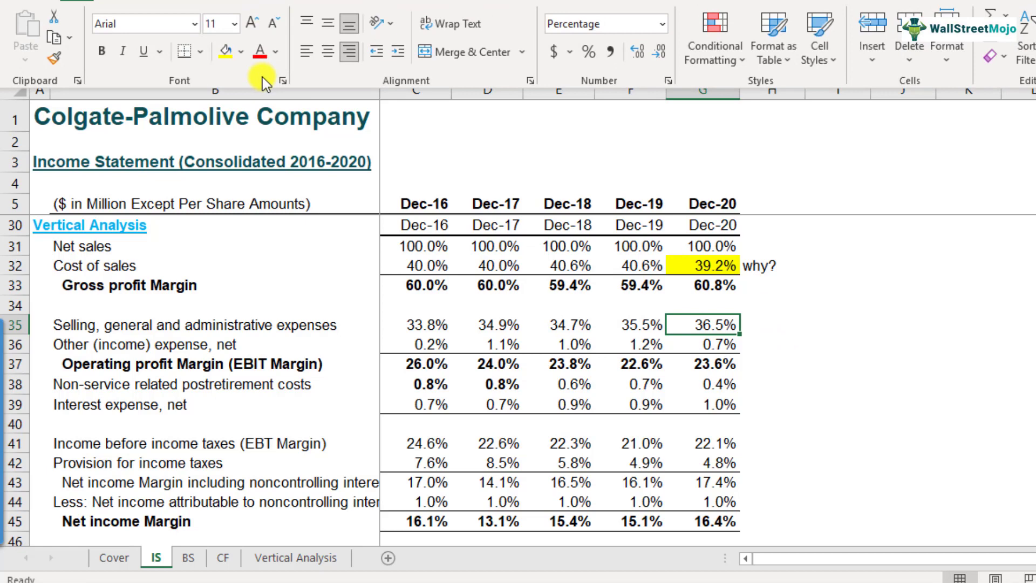
click(241, 52)
click(241, 214)
Step: Enter the note "why?" in H35 beside the highlighted Dec-20 SG&A percentage
click(762, 325)
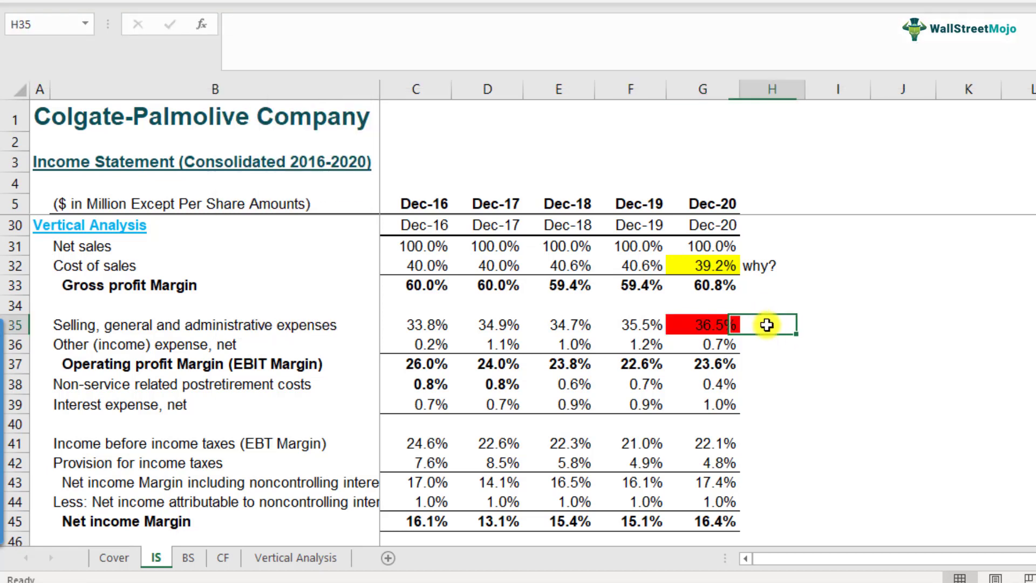
text(wh)
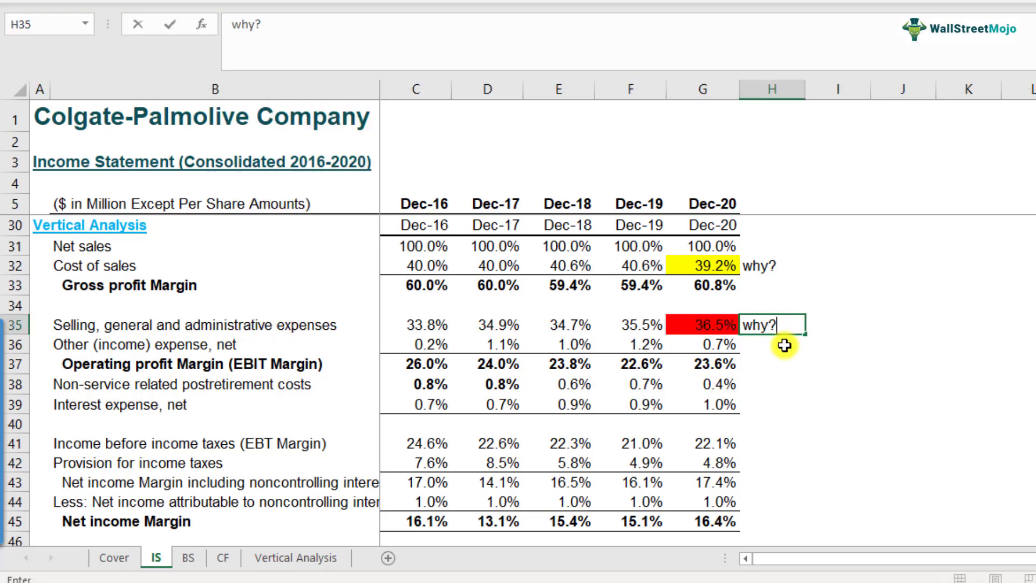
key(Return)
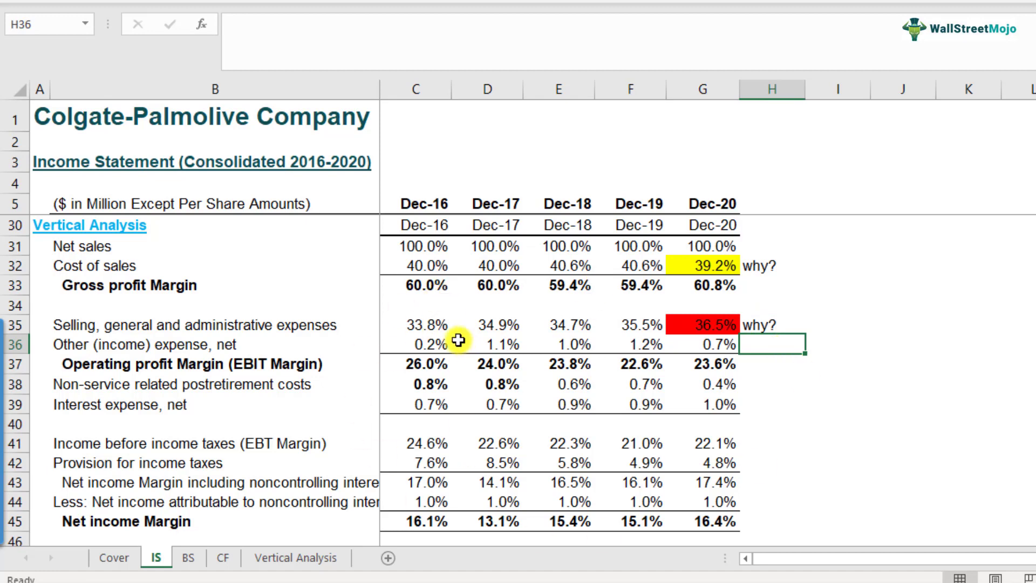
Step: Go to the BS sheet and examine the empty vertical analysis template from row 52 and the current asset line items
click(195, 559)
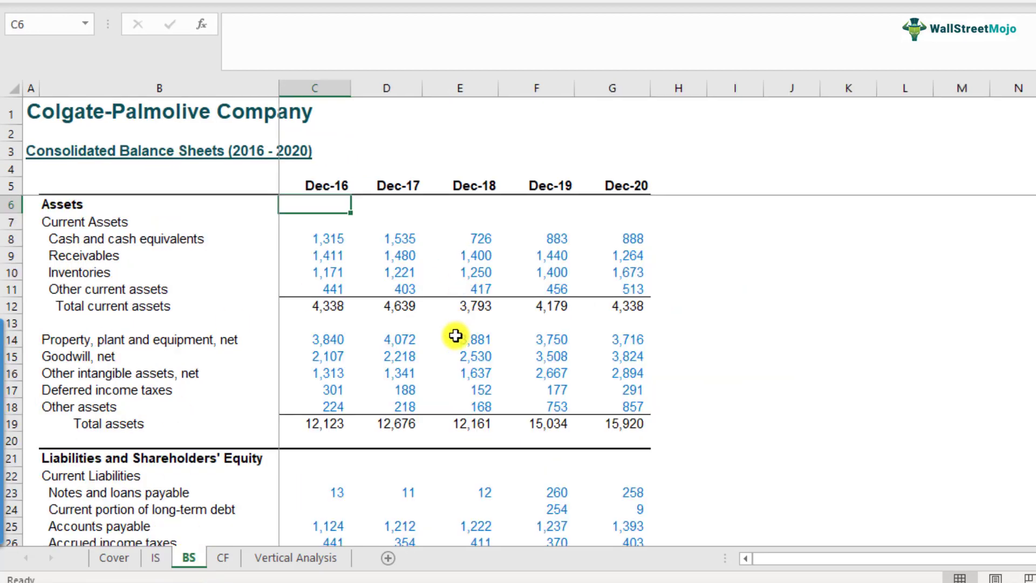
scroll(442, 337, down, 12)
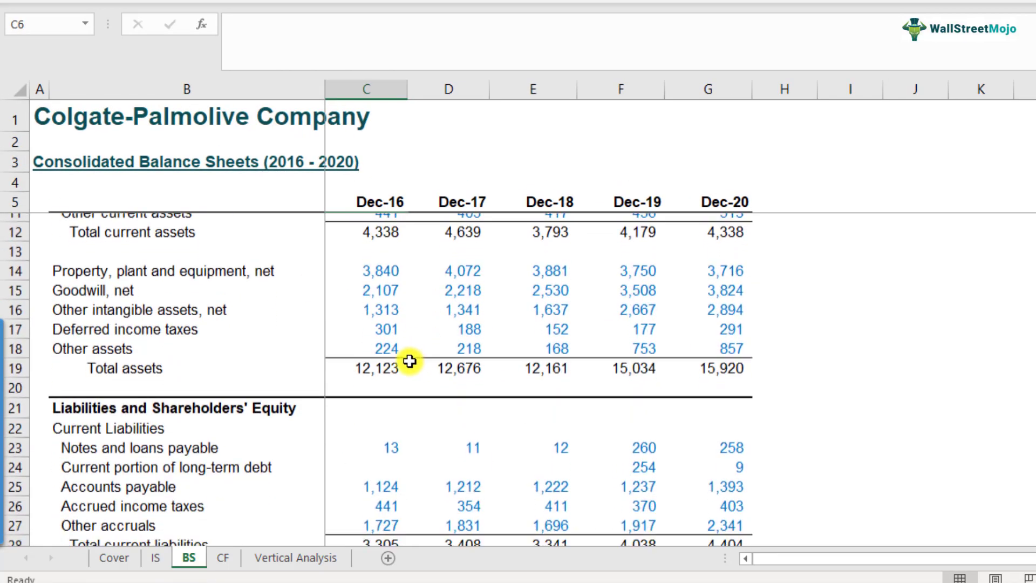
scroll(397, 374, down, 3)
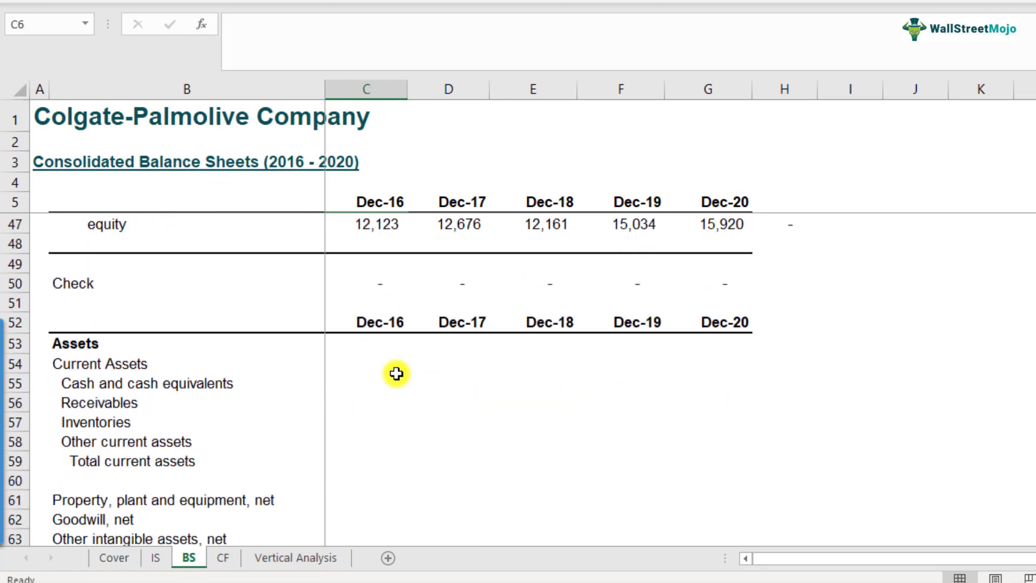
scroll(202, 399, up, 1)
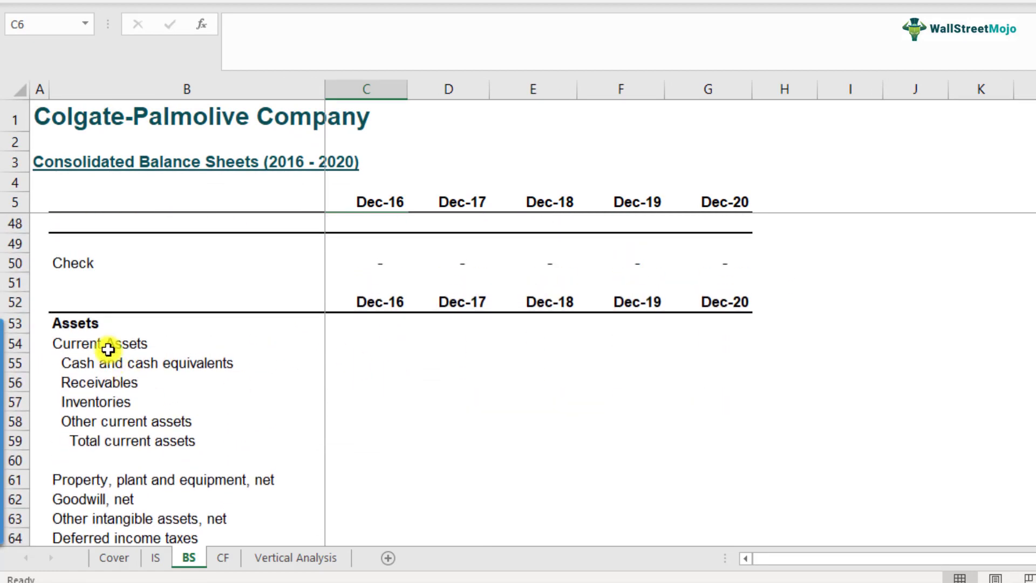
click(173, 343)
click(266, 363)
click(384, 362)
click(448, 362)
click(533, 362)
click(621, 362)
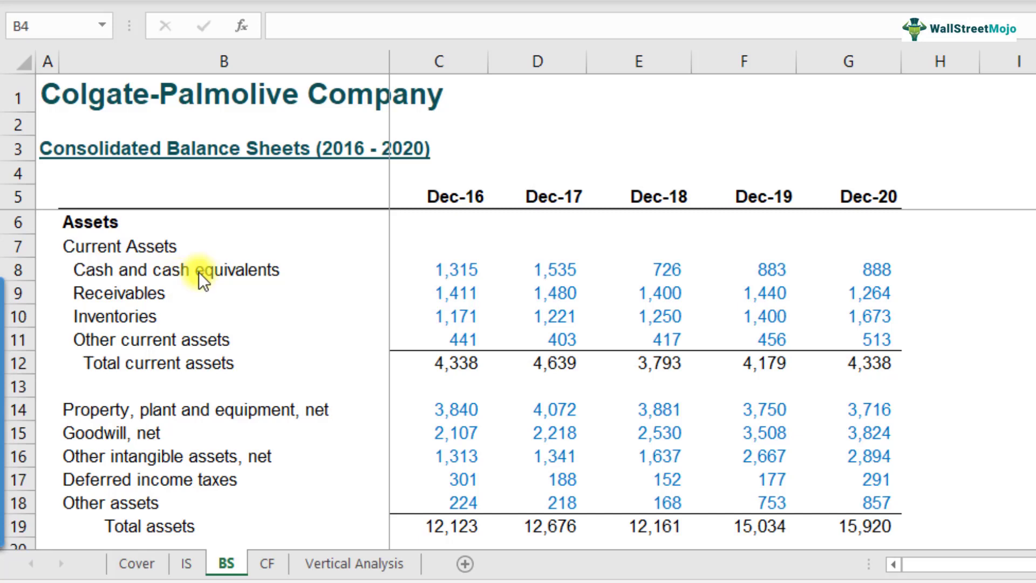
click(246, 278)
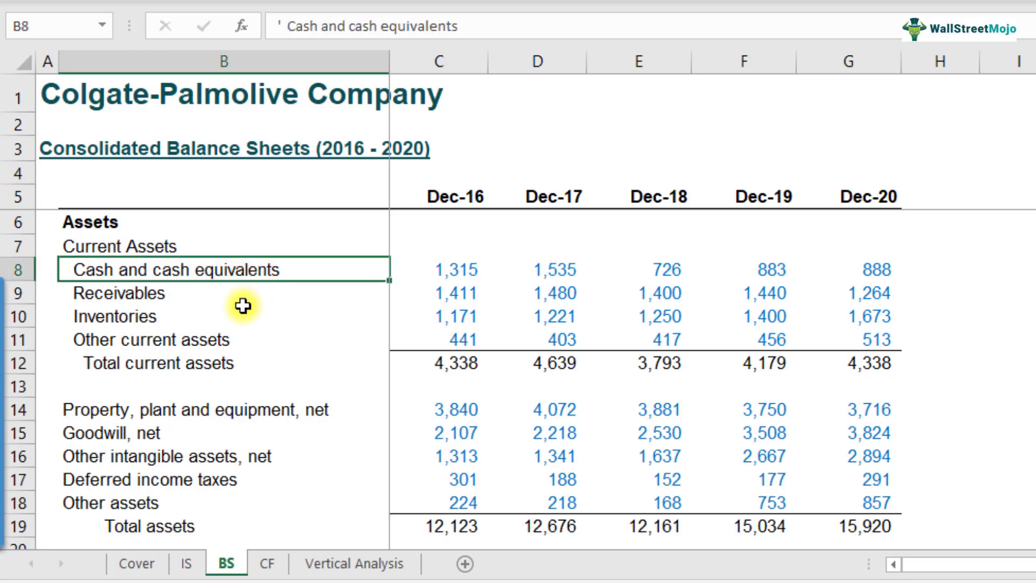
click(235, 297)
click(224, 318)
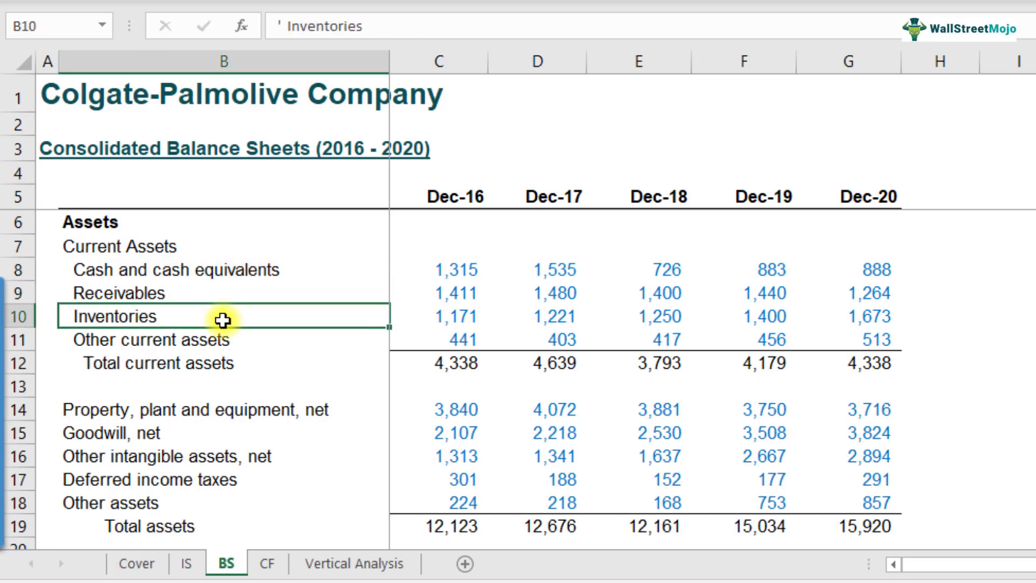
Step: Highlight the total liabilities and shareholders' equity row 47 and the total assets row 19 with a yellow fill
scroll(223, 320, down, 1)
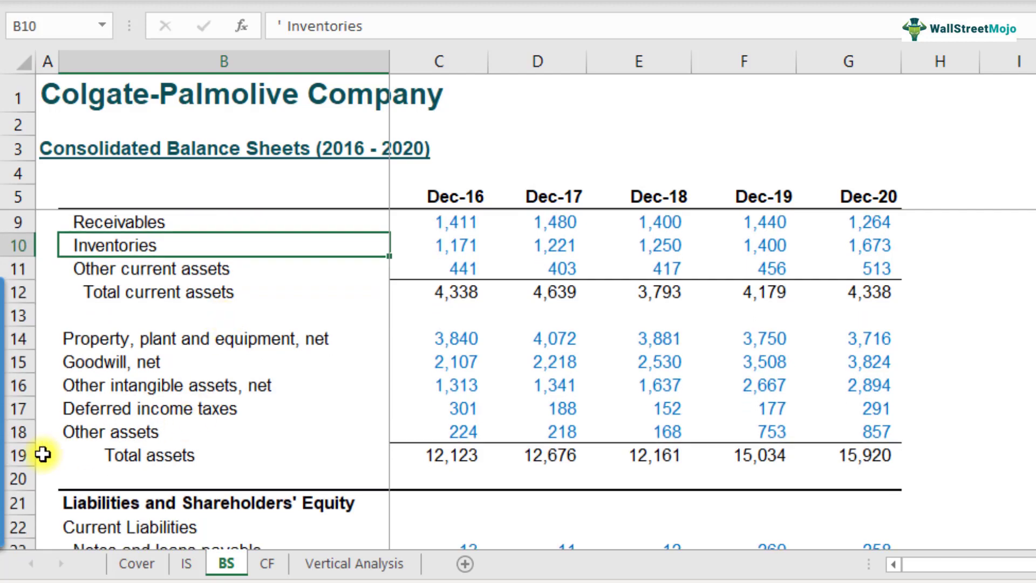
click(21, 454)
scroll(22, 455, down, 10)
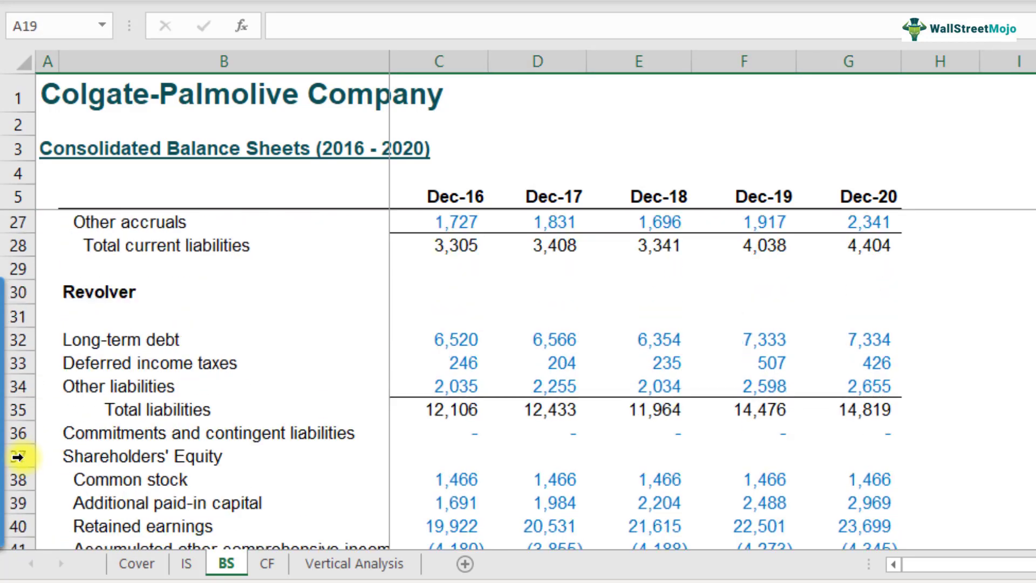
click(18, 426)
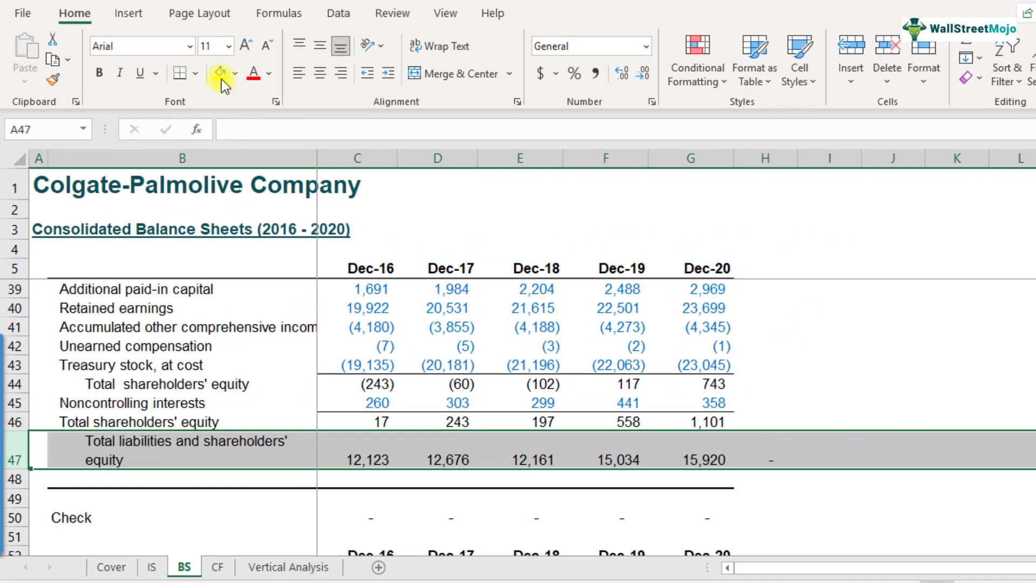
click(220, 73)
scroll(371, 392, up, 9)
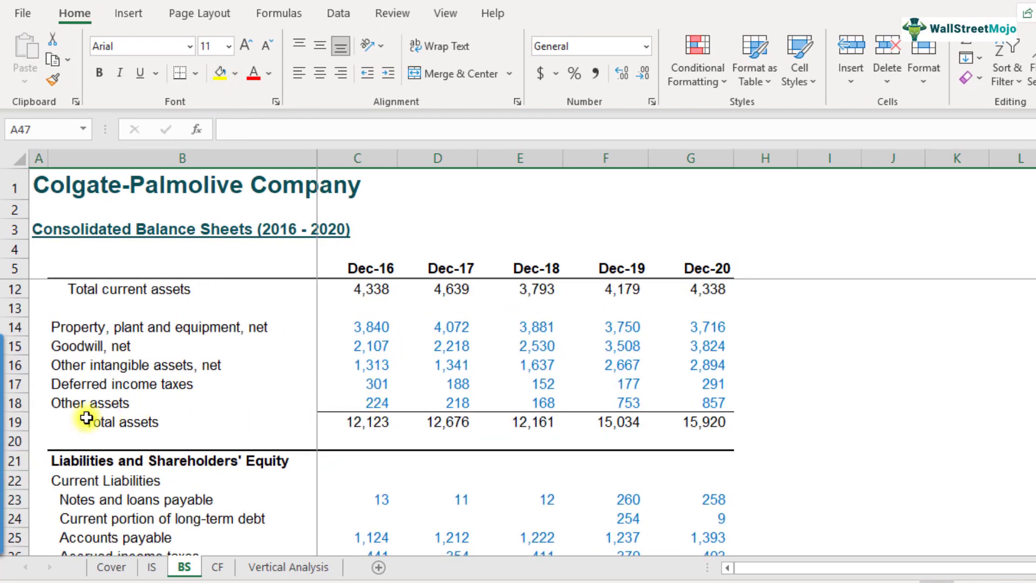
click(20, 422)
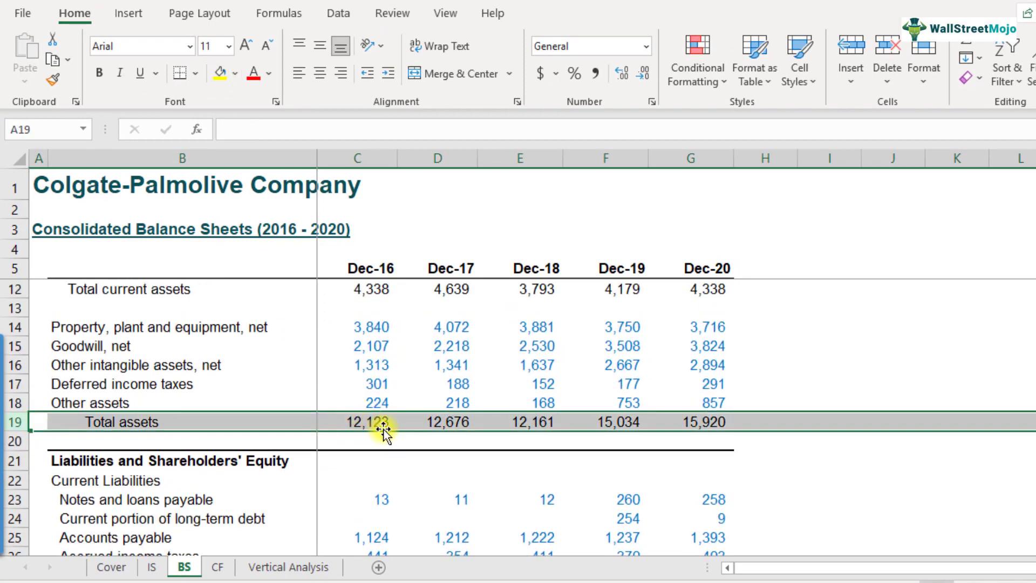
click(220, 72)
Step: Check the Dec-16 total liabilities and shareholders' equity formula, and look over the Dec-16 cash and receivables amounts
scroll(459, 375, down, 9)
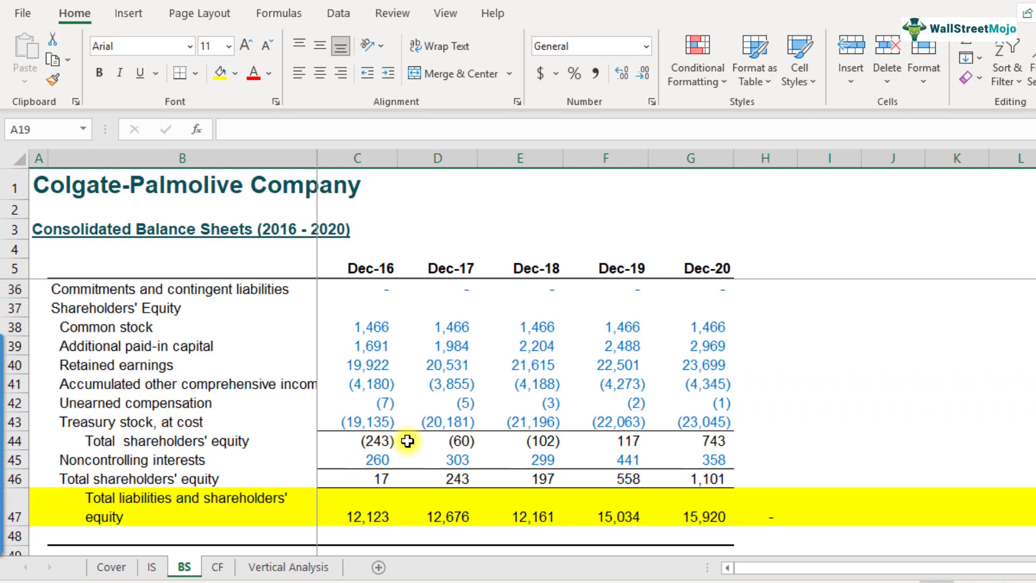
click(372, 460)
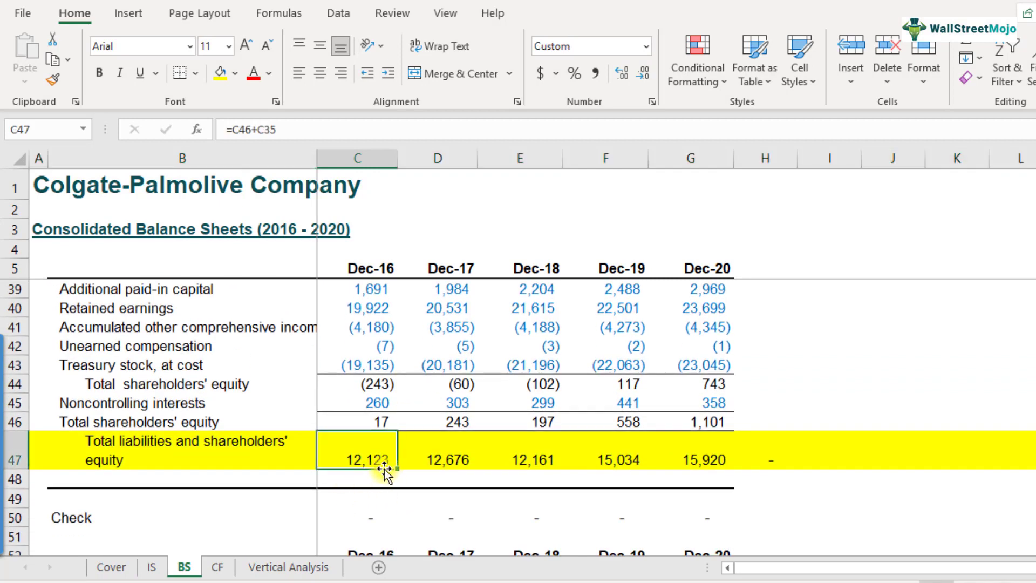
scroll(370, 437, up, 8)
scroll(370, 437, up, 3)
click(363, 331)
click(365, 346)
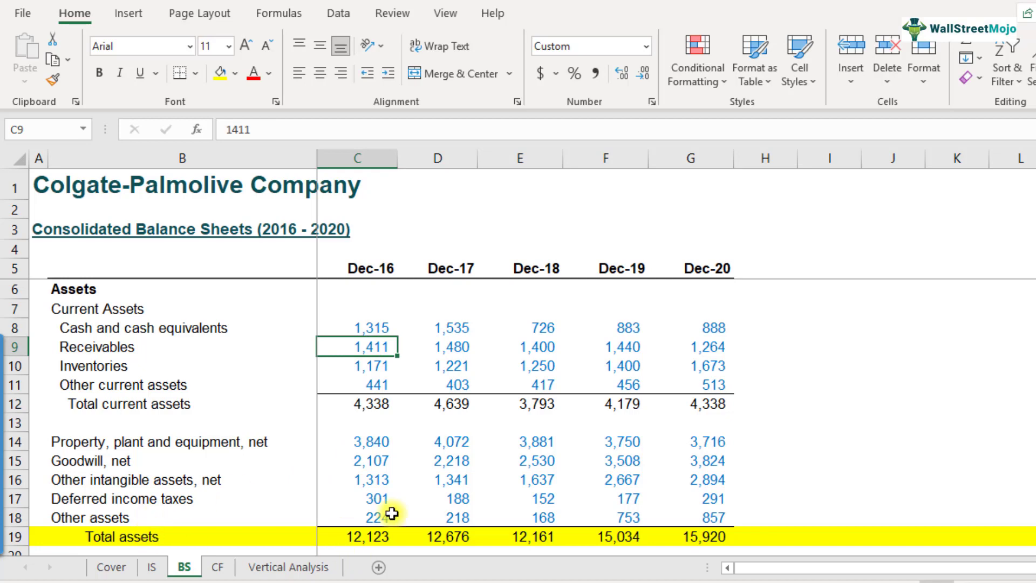
Step: Examine the Dec-16 cash amount against total assets, and review each year's balance sheet column from Dec-16 to Dec-20
click(373, 156)
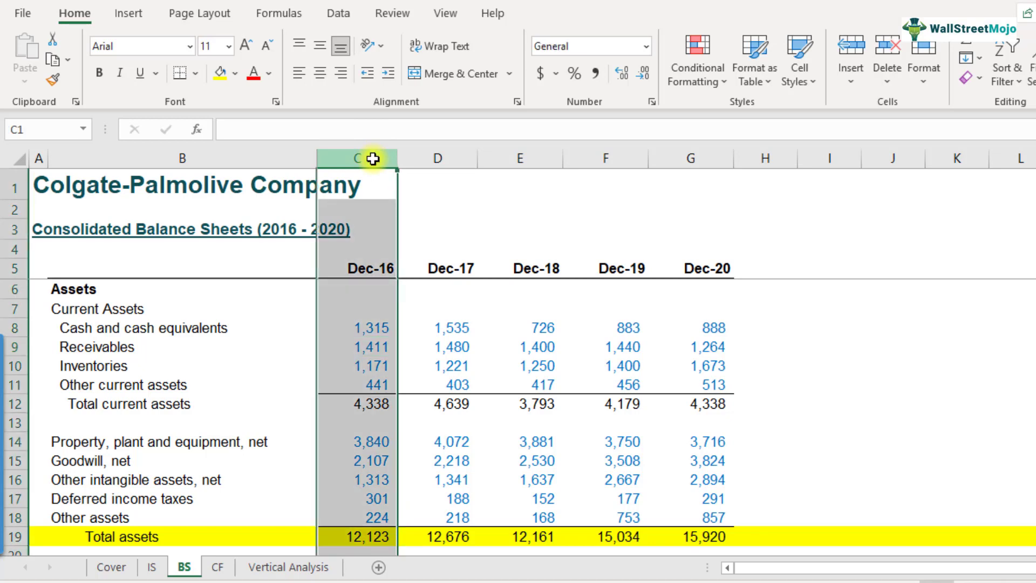
click(210, 329)
click(360, 329)
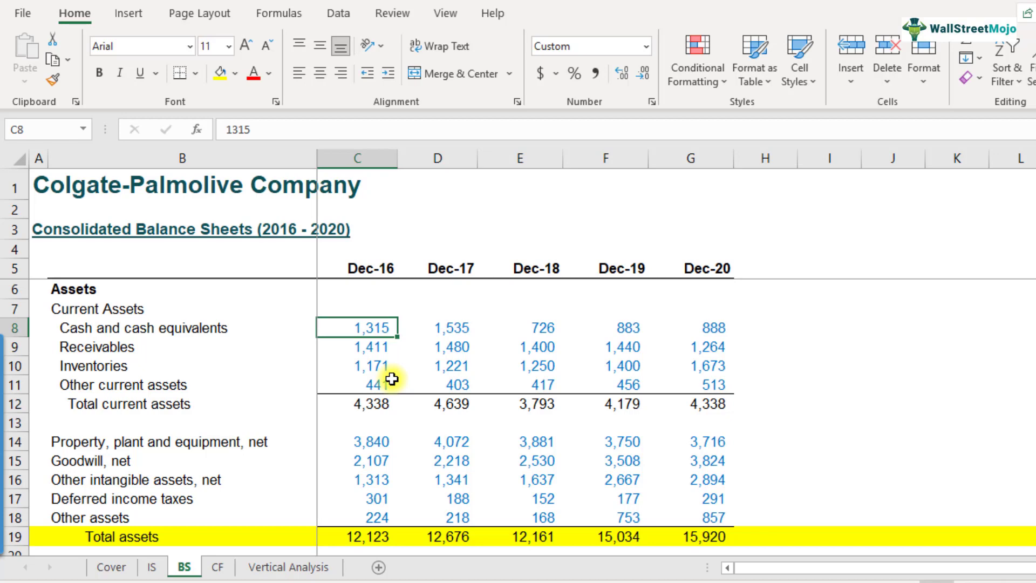
click(379, 536)
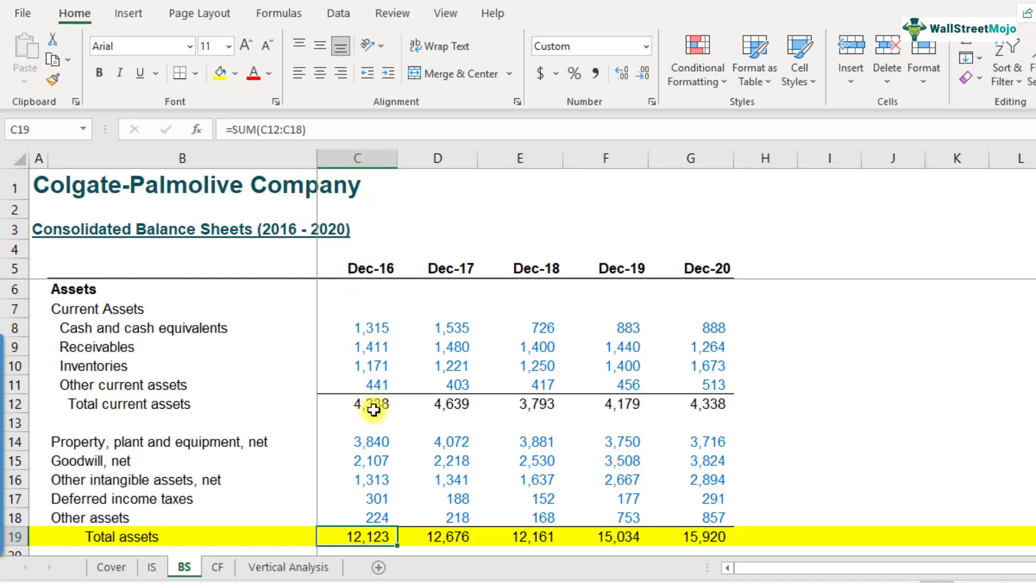
click(375, 157)
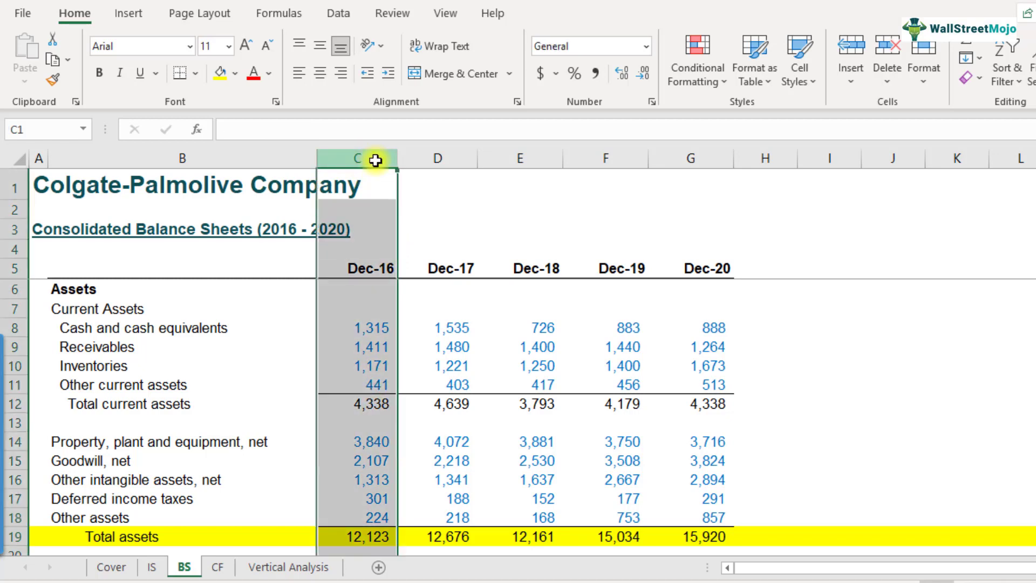
click(431, 157)
click(529, 157)
click(627, 157)
click(687, 155)
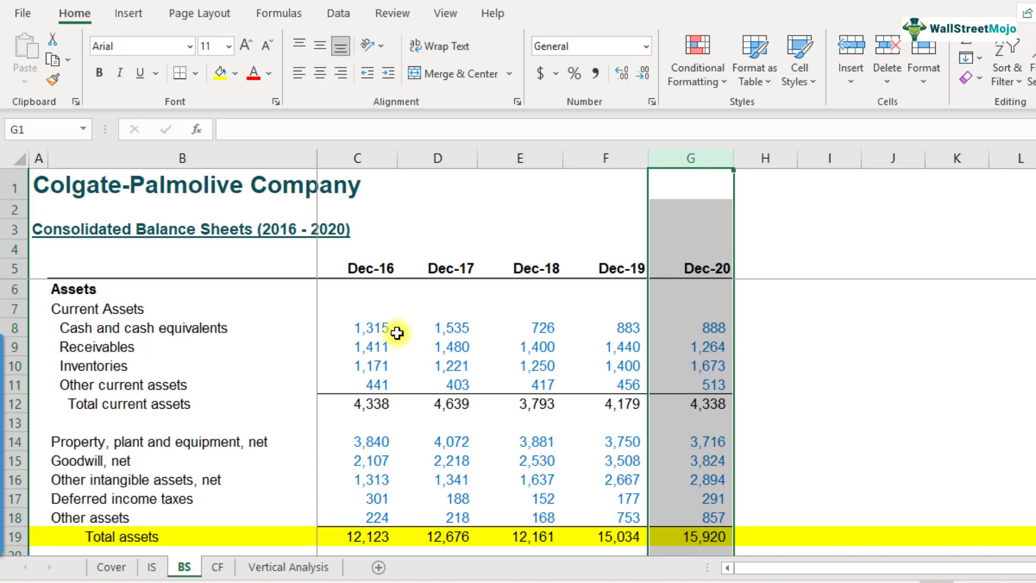
Step: In C55 of the vertical analysis template, calculate Dec-16 cash and cash equivalents as a share of total assets with =C8/C19
scroll(397, 333, down, 6)
scroll(369, 392, down, 9)
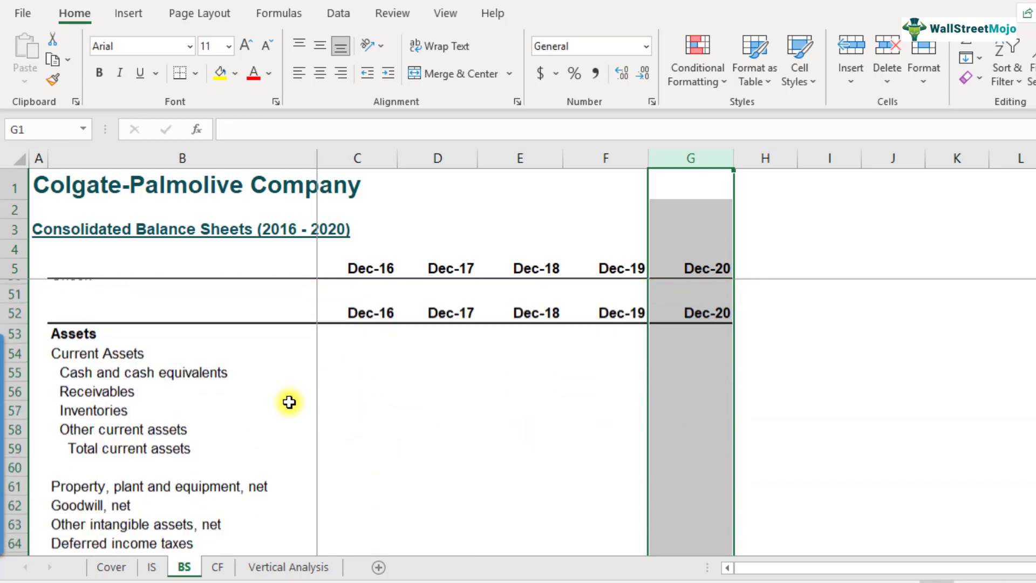
click(111, 348)
click(359, 350)
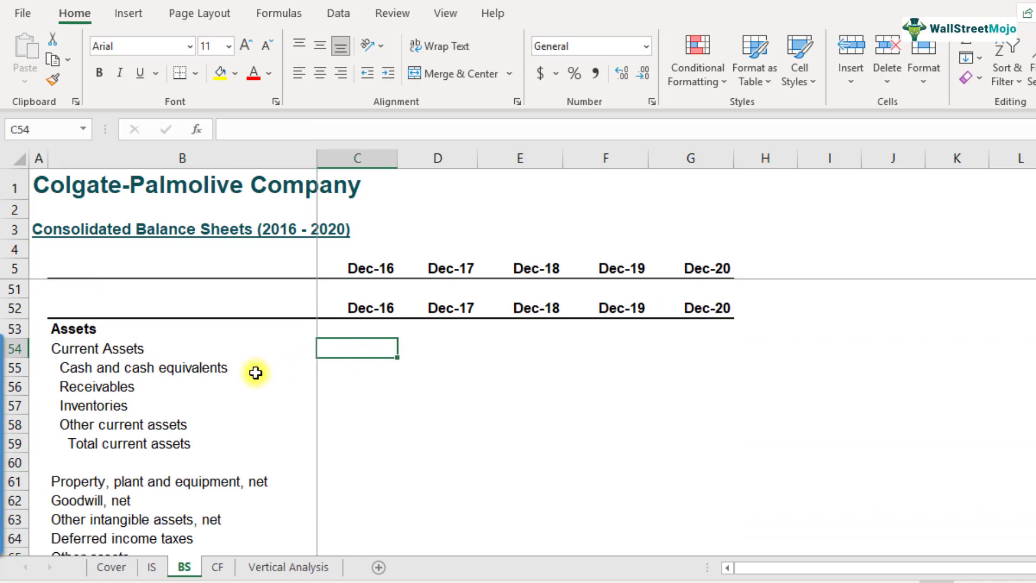
click(198, 371)
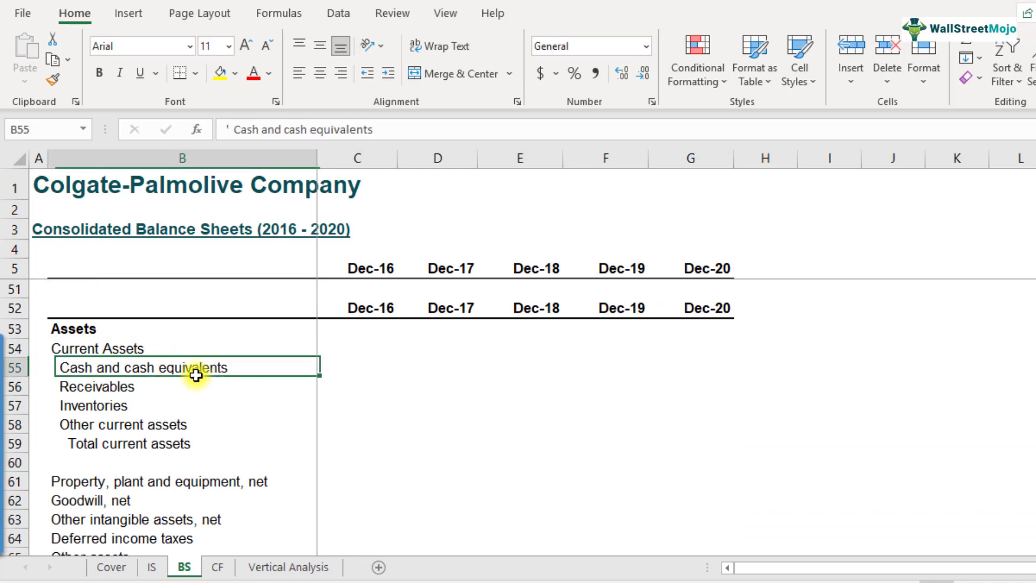
click(356, 369)
text(=)
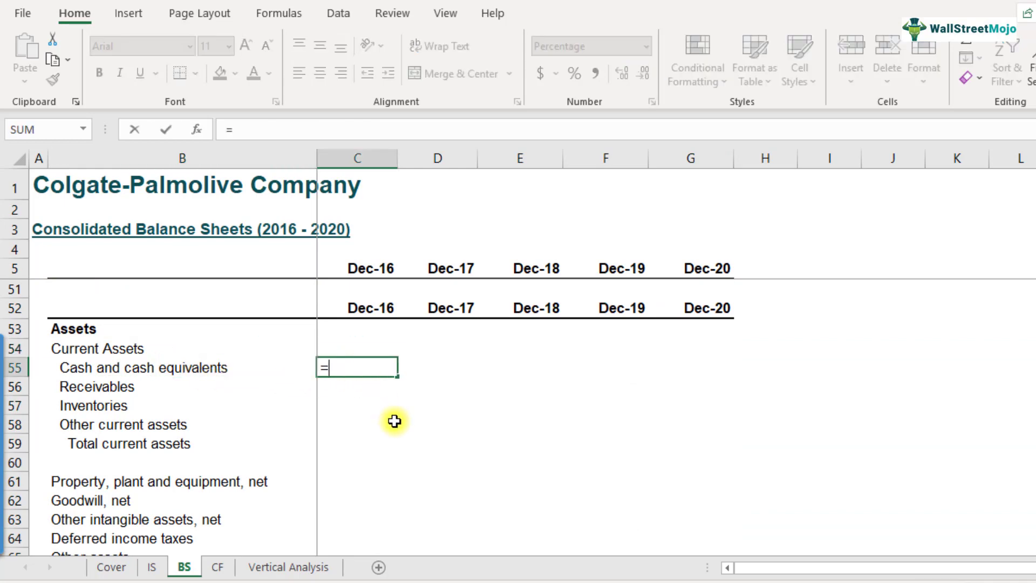
key(Up)
key(Up)
key(Up)
key(Up)
key(Up)
key(Up)
key(Up)
key(Up)
key(Up)
key(Up)
key(Up)
key(Up)
key(Up)
key(Up)
key(Up)
key(Up)
key(Up)
key(Up)
key(Up)
key(Up)
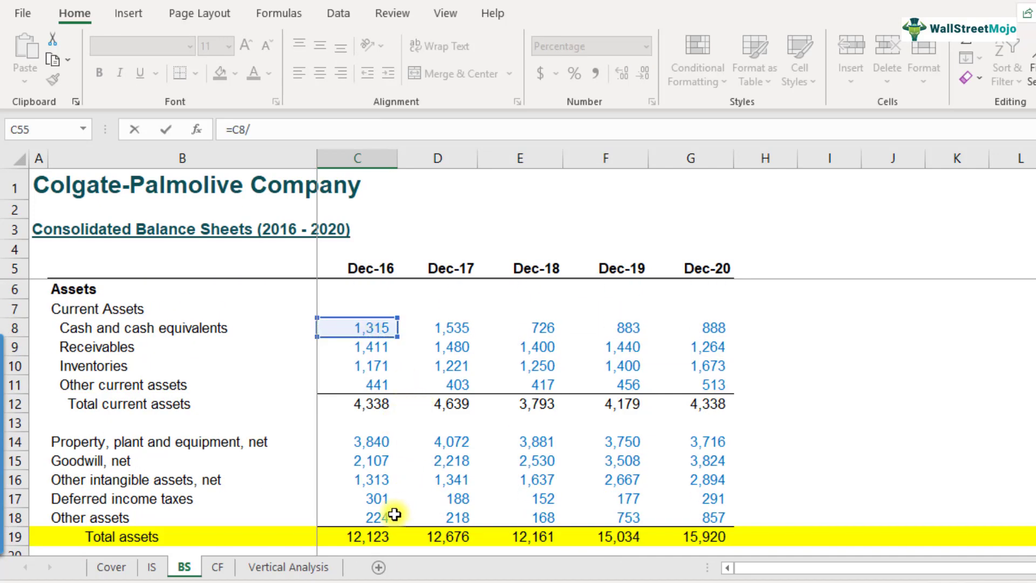
text(/)
click(373, 536)
scroll(427, 547, up, 1)
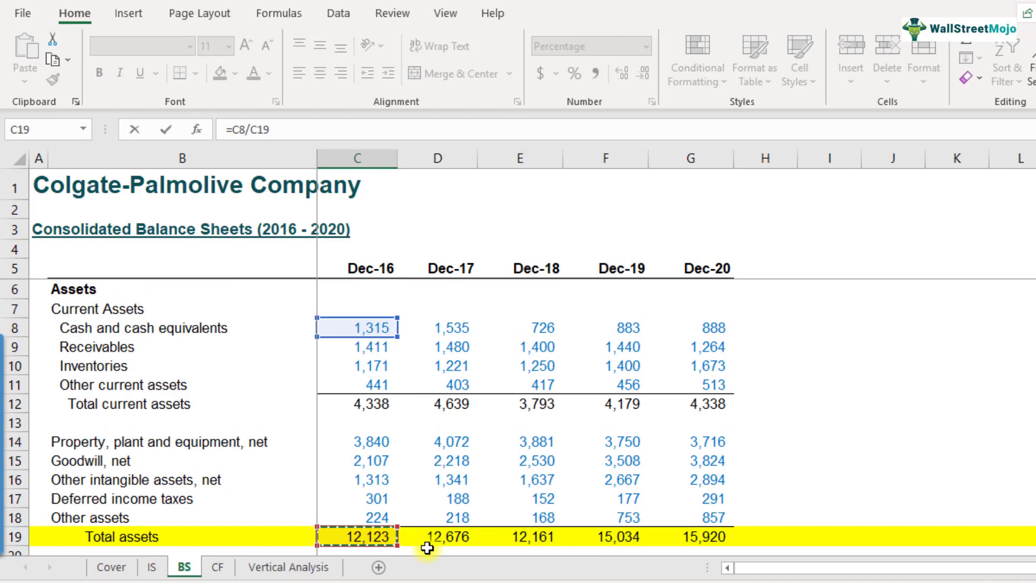
key(Return)
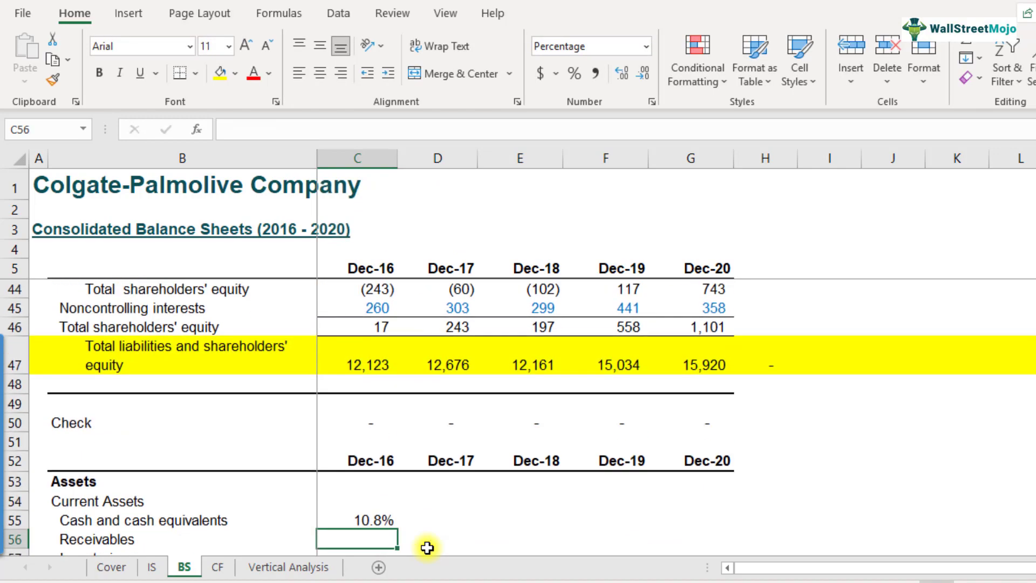
Step: Check the formula and the number format of the Dec-16 cash and cash equivalents ratio in C55
scroll(404, 523, down, 1)
key(F2)
key(Escape)
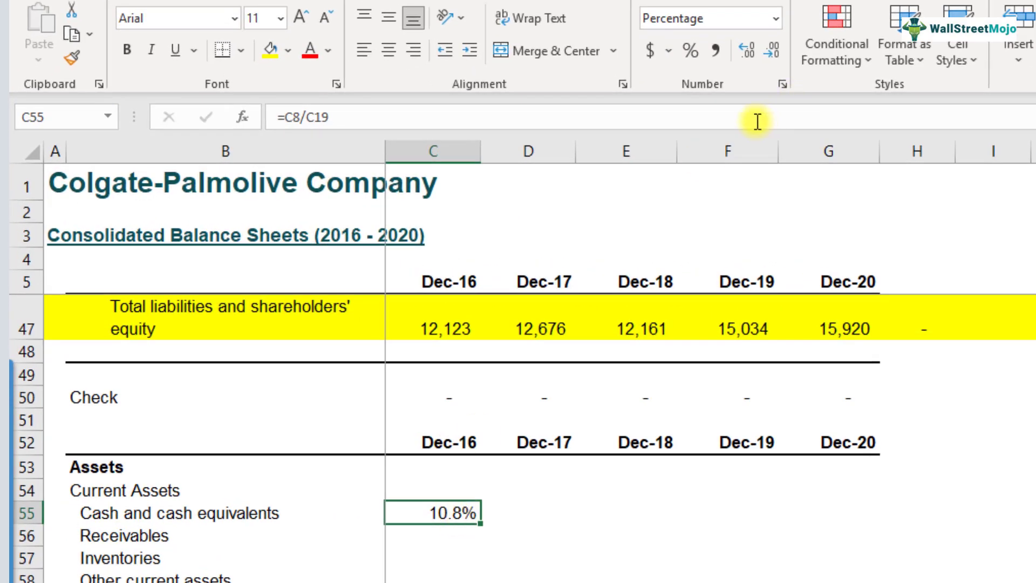
click(739, 21)
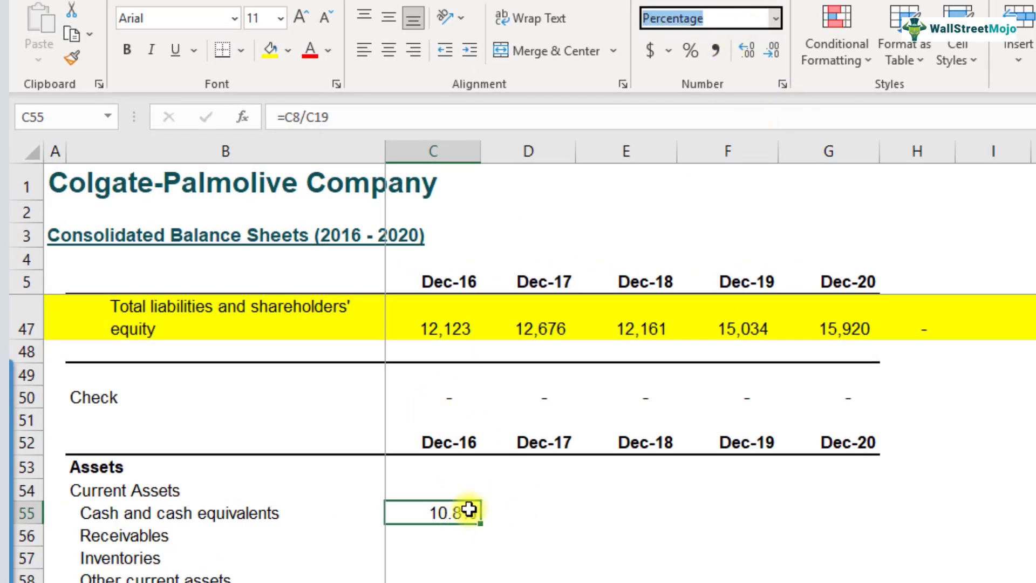
click(446, 531)
click(444, 510)
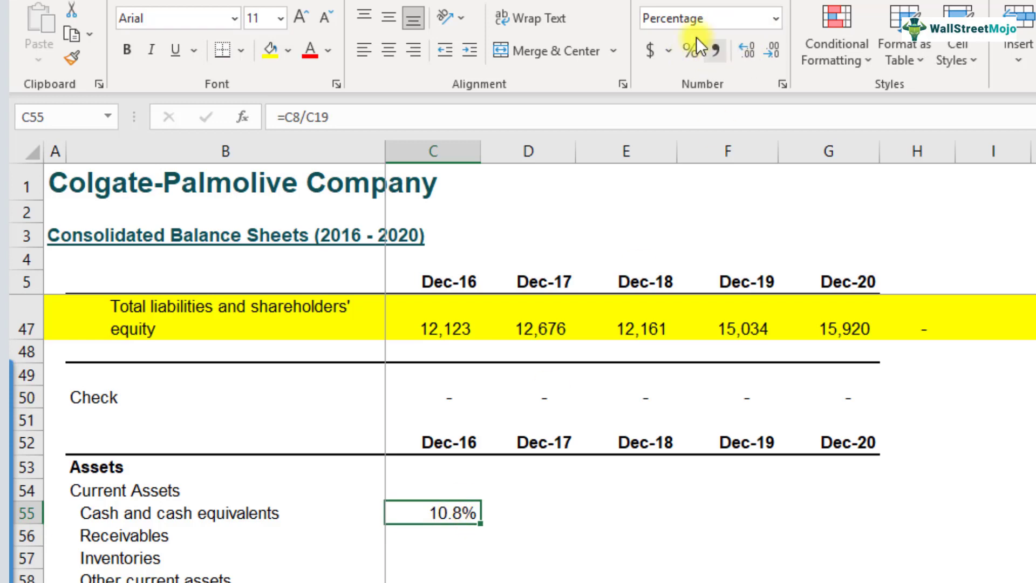
Step: Calculate Dec-16 receivables as a share of total assets in C56 with =C9/C19, and check the formula's references
click(456, 537)
text(=)
scroll(458, 534, up, 13)
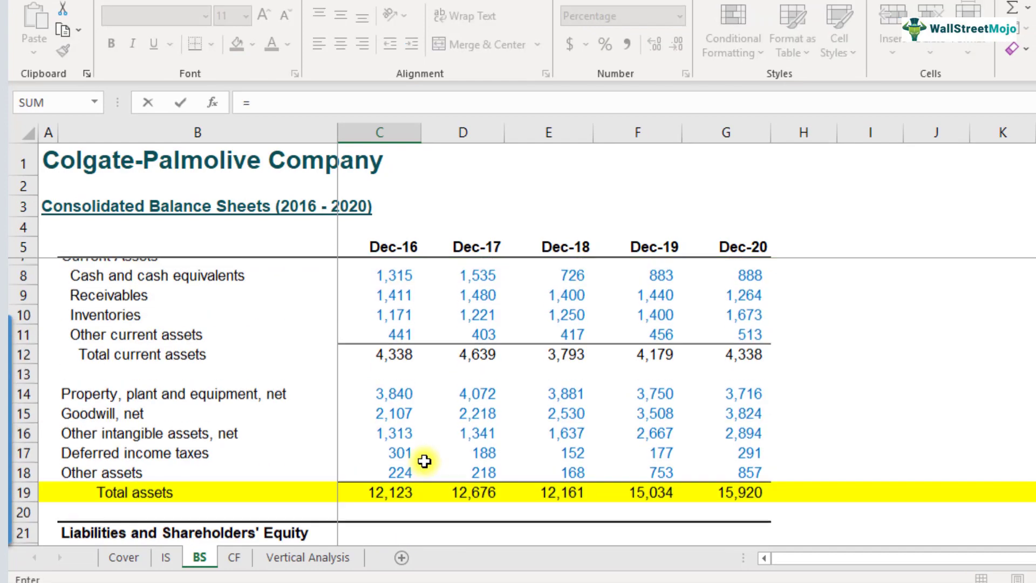
scroll(425, 461, up, 1)
click(399, 331)
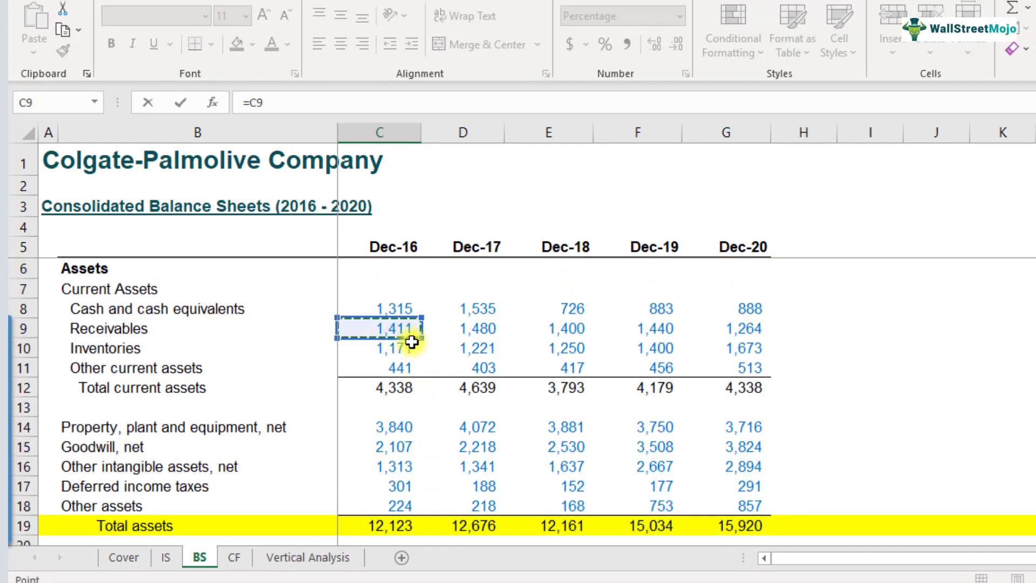
text(/)
scroll(408, 390, down, 1)
click(396, 393)
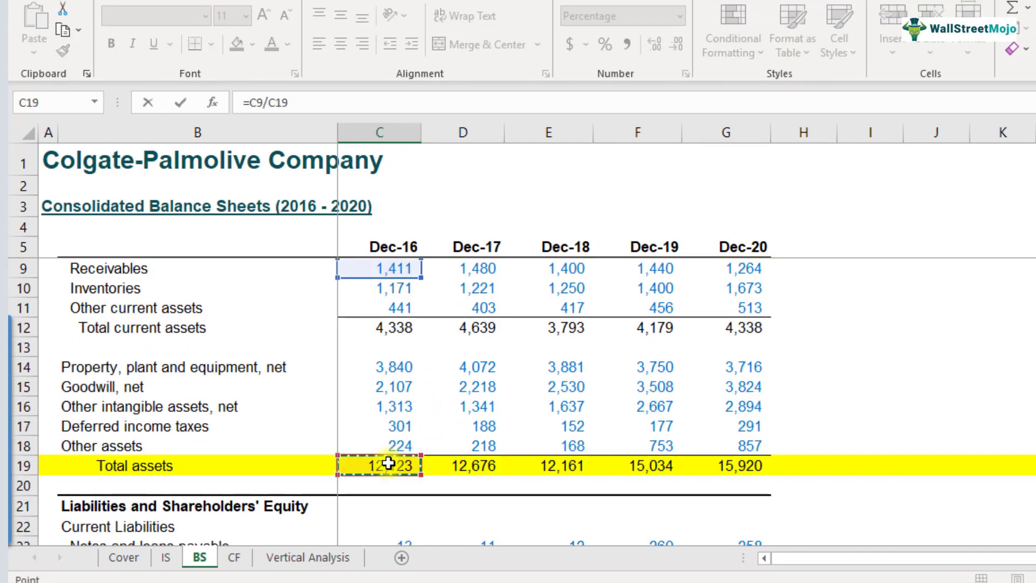
key(Return)
click(390, 430)
key(F2)
key(Escape)
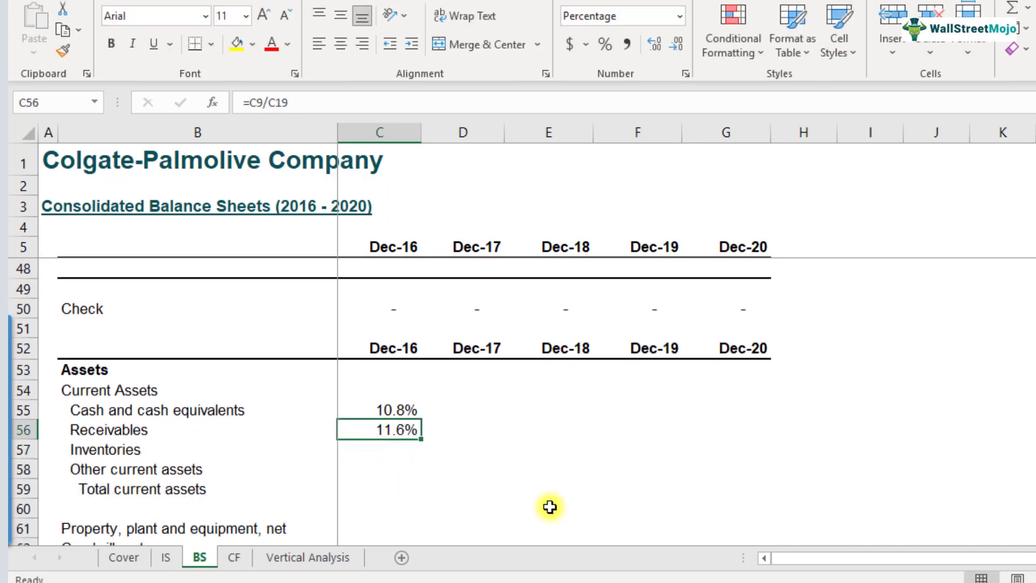
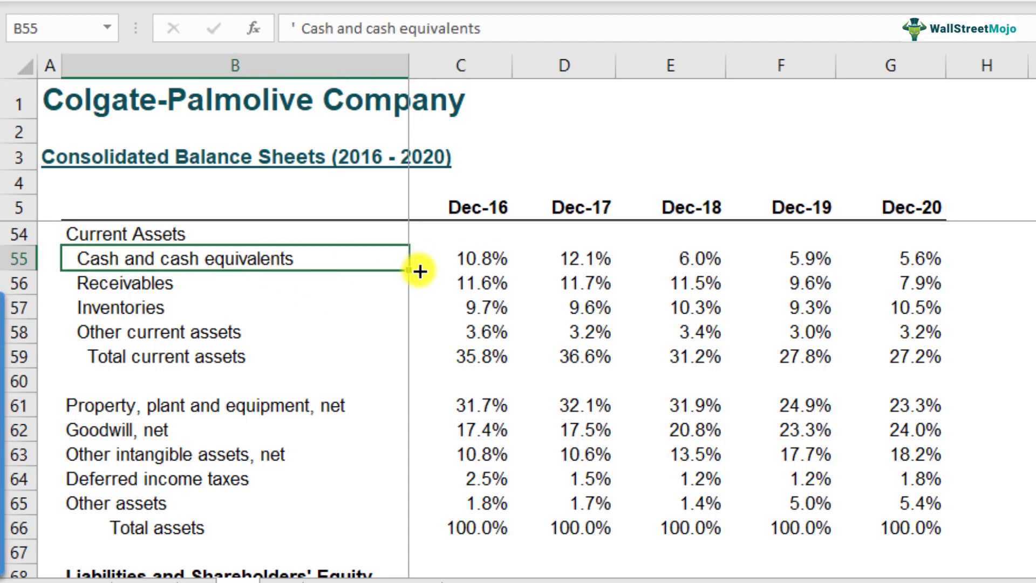
Step: Examine the Dec-16 receivables ratio formula and the cash and cash equivalents percentages across Dec-16 to Dec-20
click(463, 280)
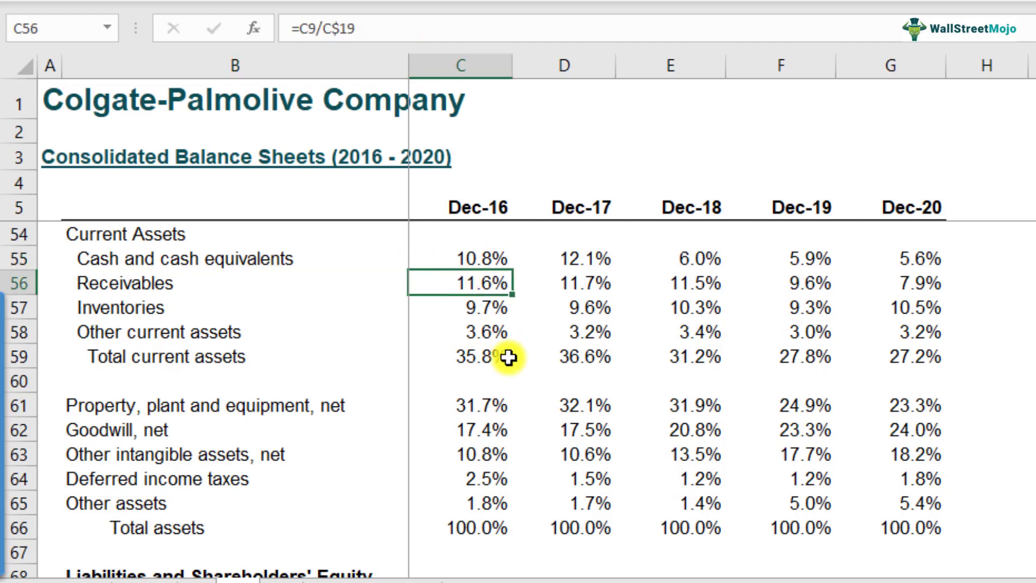
click(416, 257)
drag(411, 256, 891, 260)
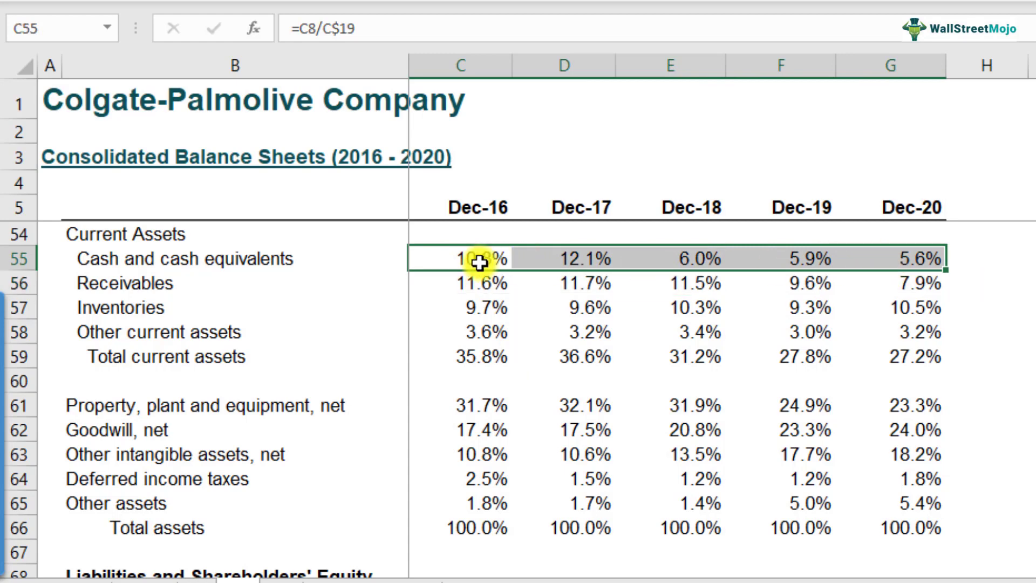
click(452, 263)
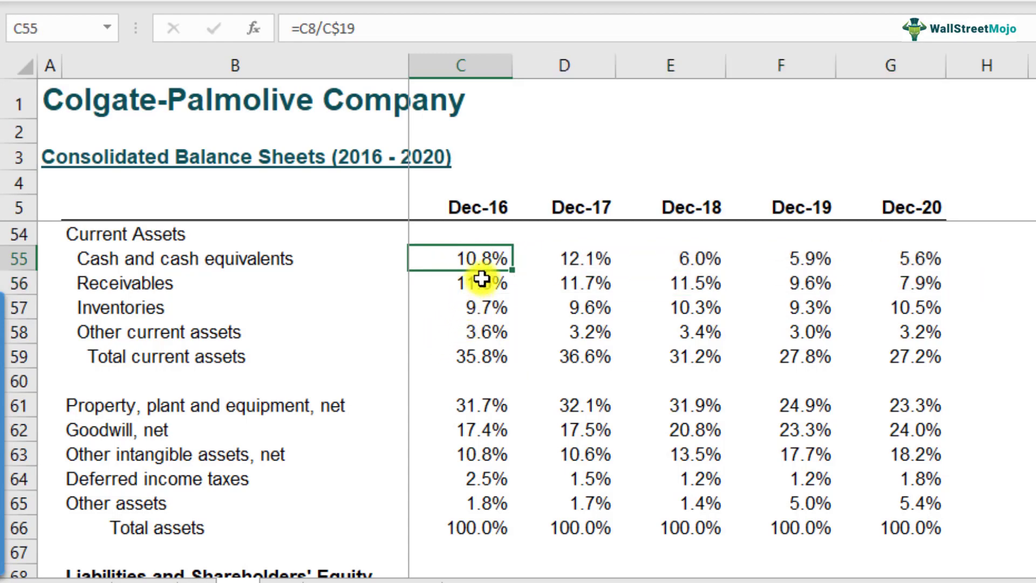
Step: Fill the Dec-20 cash and cash equivalents percentage in G55 with red and add the note "why?" beside it in H55
click(919, 264)
click(281, 2)
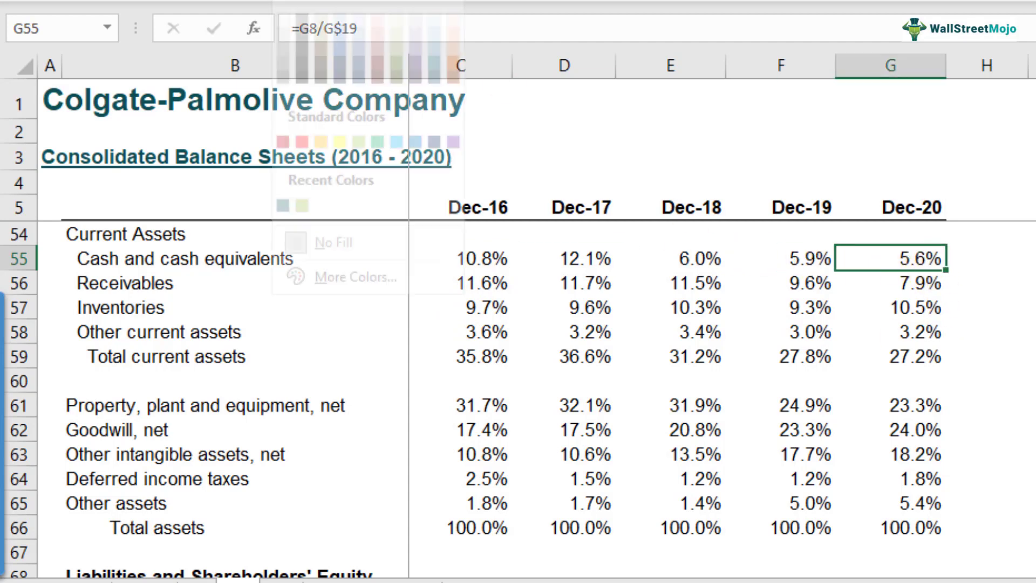
click(300, 167)
click(1012, 262)
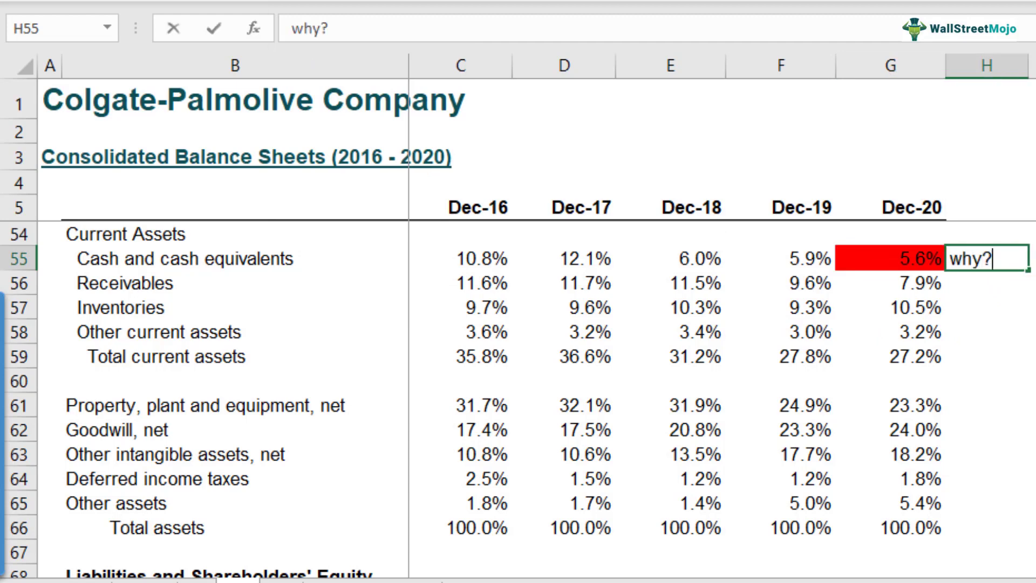
key(Return)
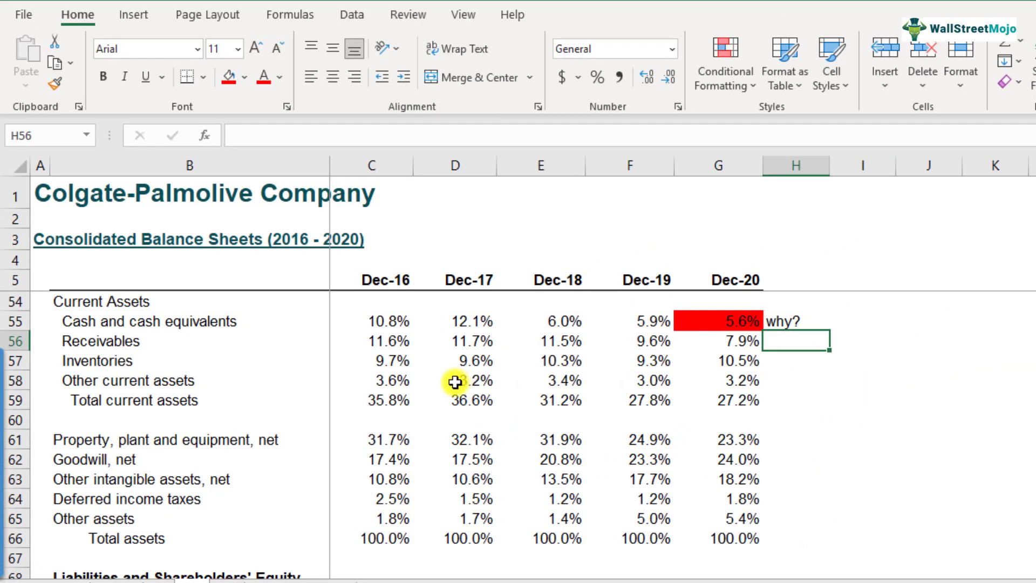
Step: Compare the inventories percentages for Dec-16 and Dec-20, and look at the Dec-16 receivables percentage
click(372, 363)
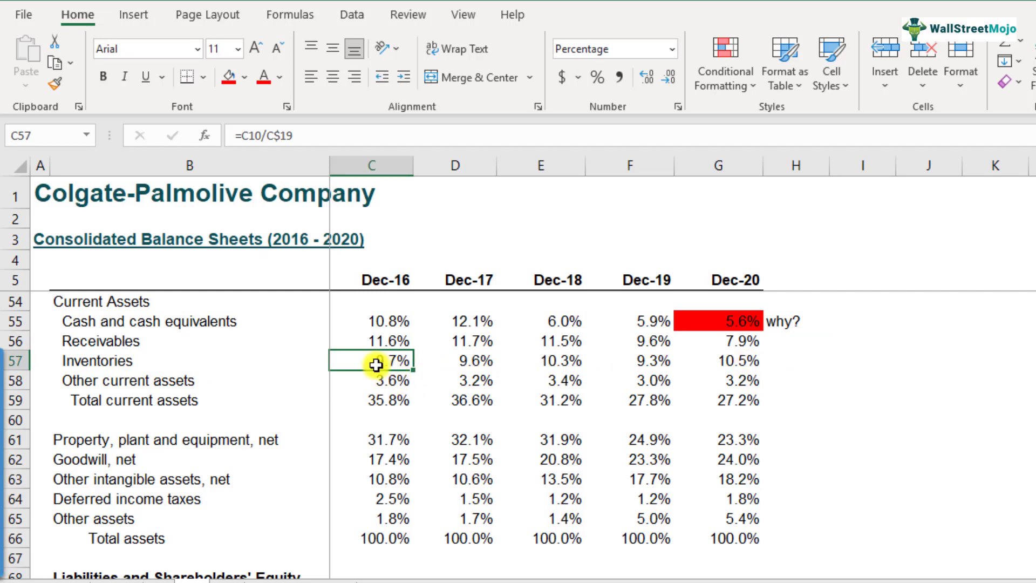
click(741, 362)
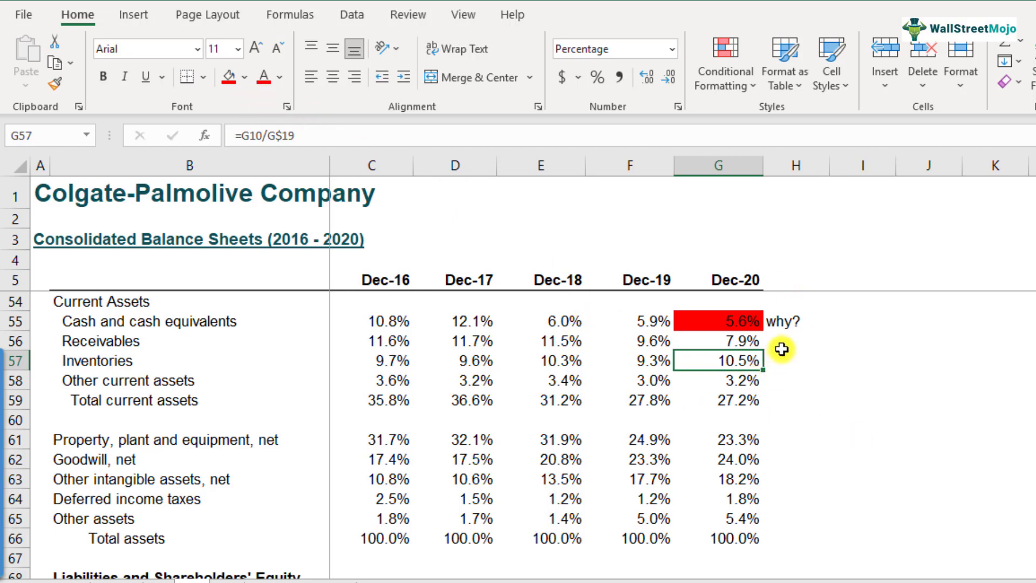
click(389, 341)
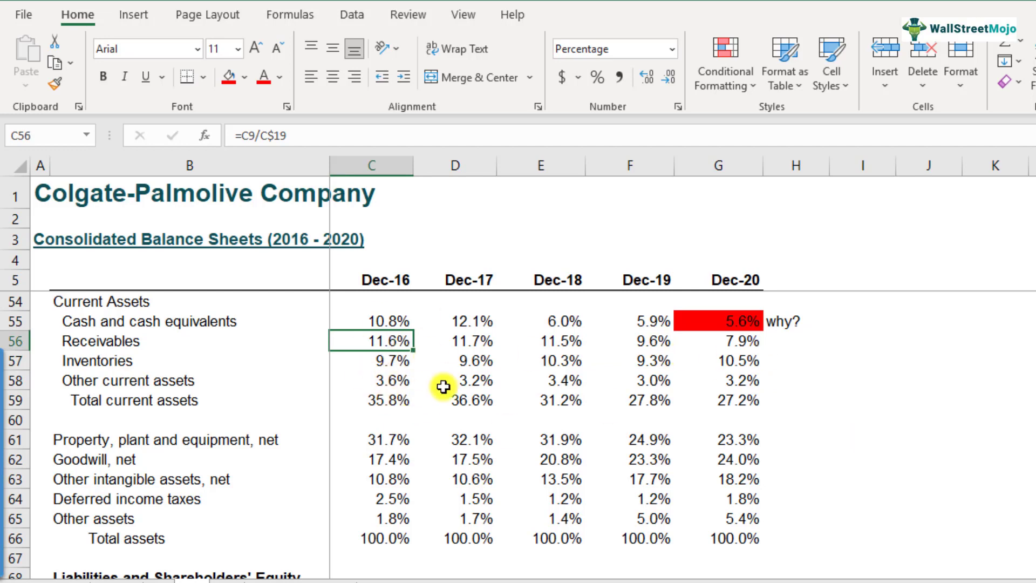
Step: Compare the goodwill percentages for Dec-16 and Dec-20, and highlight the Dec-20 goodwill percentage in G62 with a yellow fill
scroll(406, 388, down, 1)
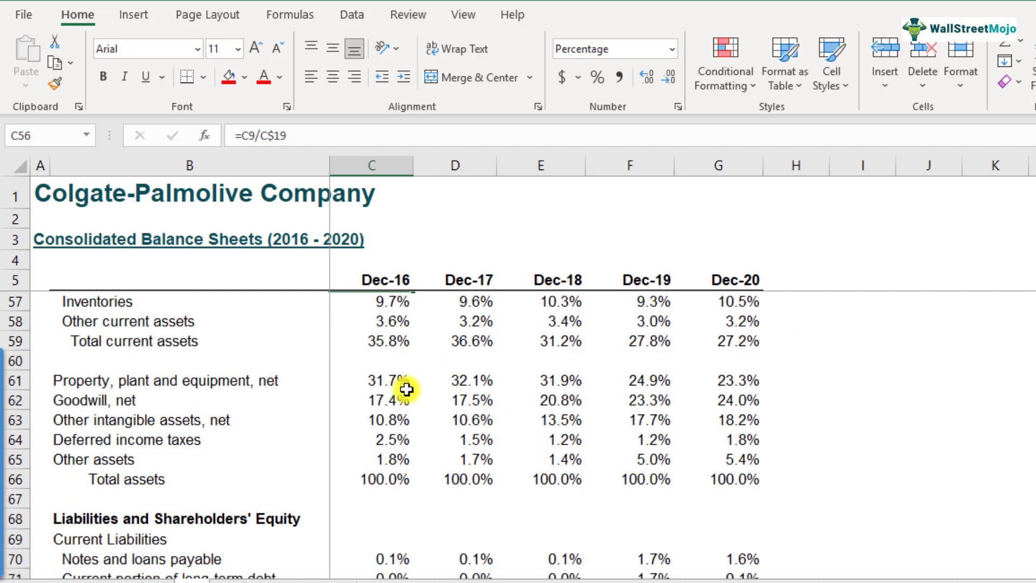
click(378, 400)
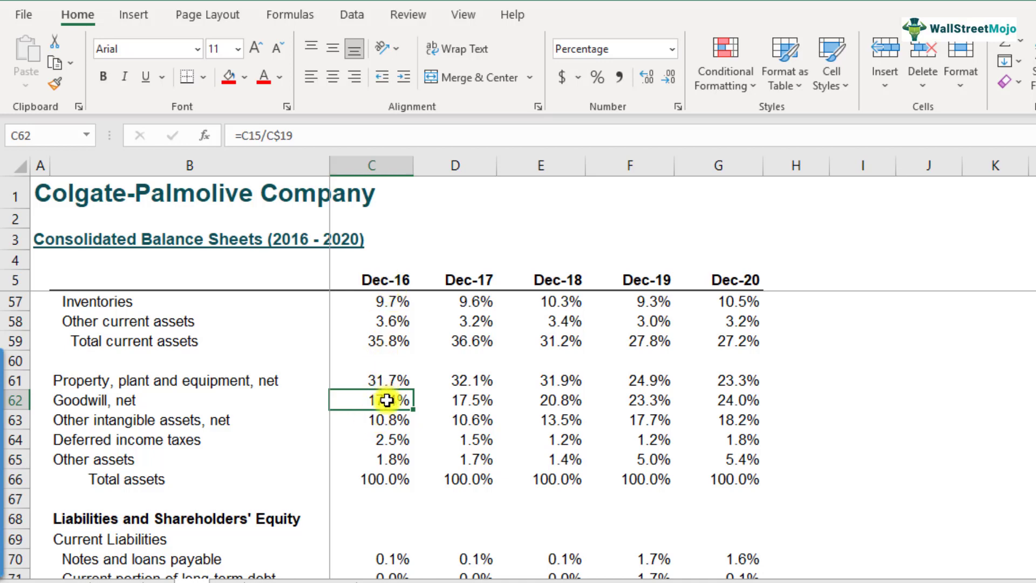
click(731, 404)
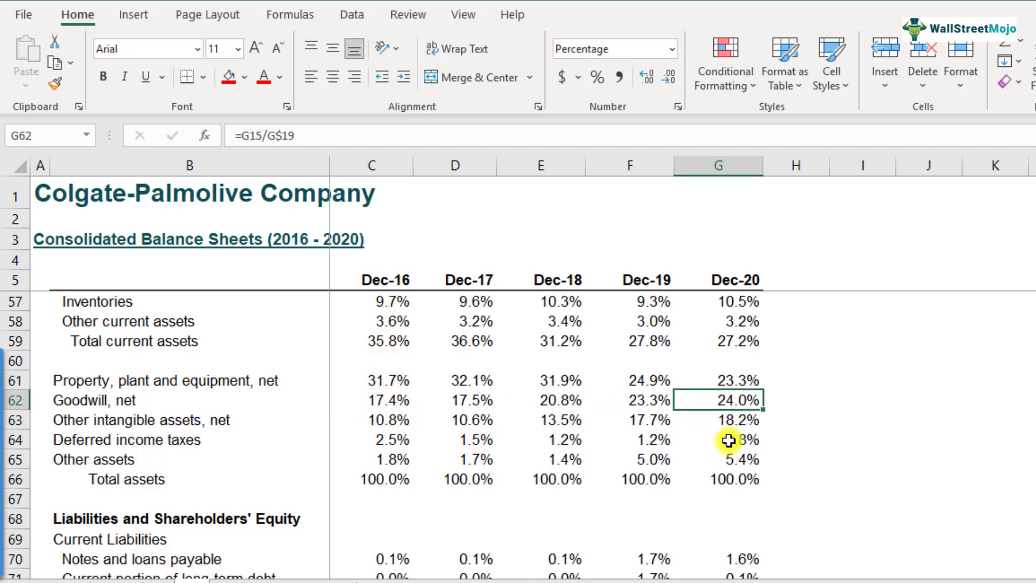
click(243, 78)
click(271, 241)
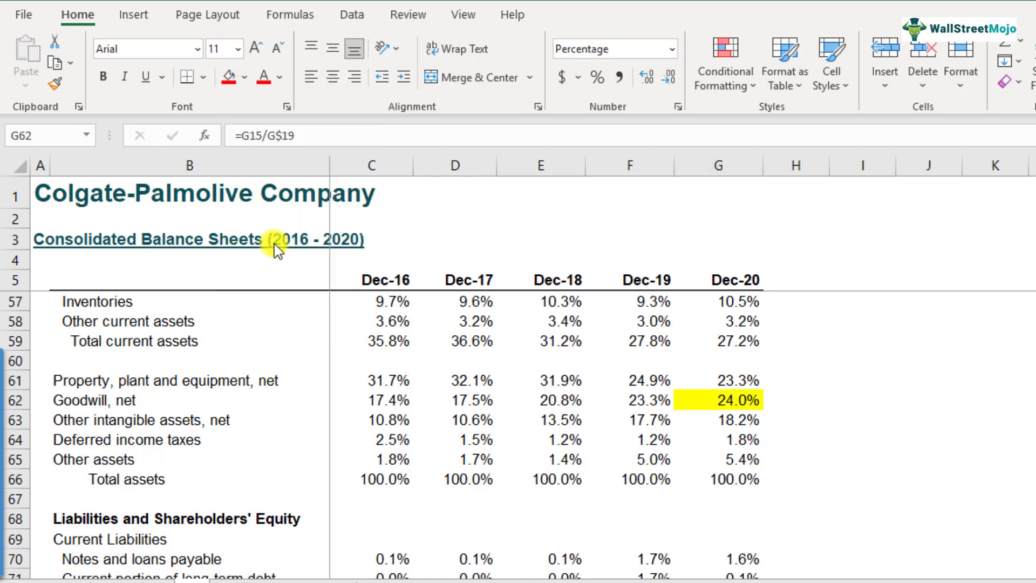
click(826, 415)
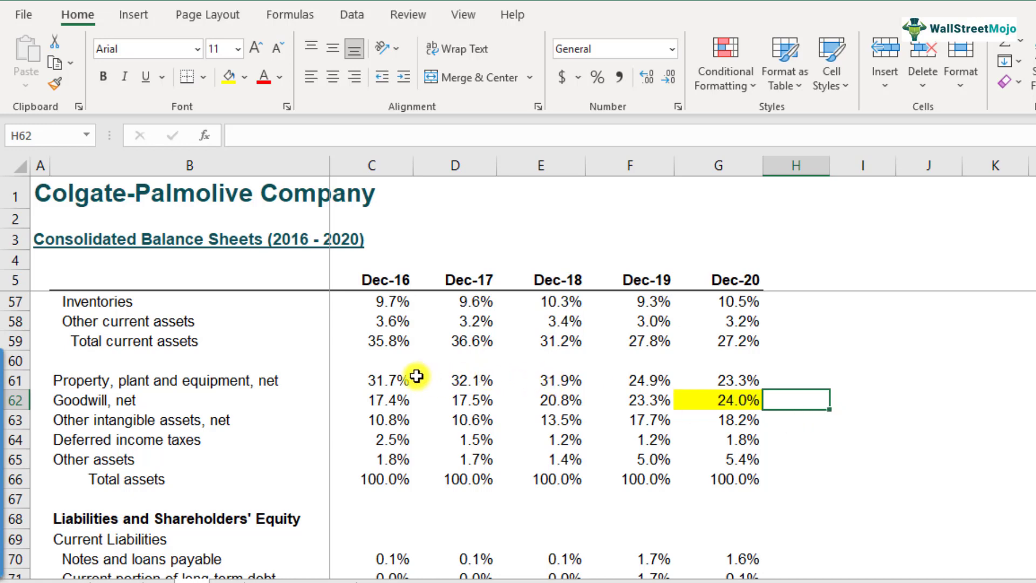
Step: Compare the Dec-16 and Dec-20 property, plant and equipment percentages, and try a "why?" note in H61 beside the Dec-20 figure
click(377, 382)
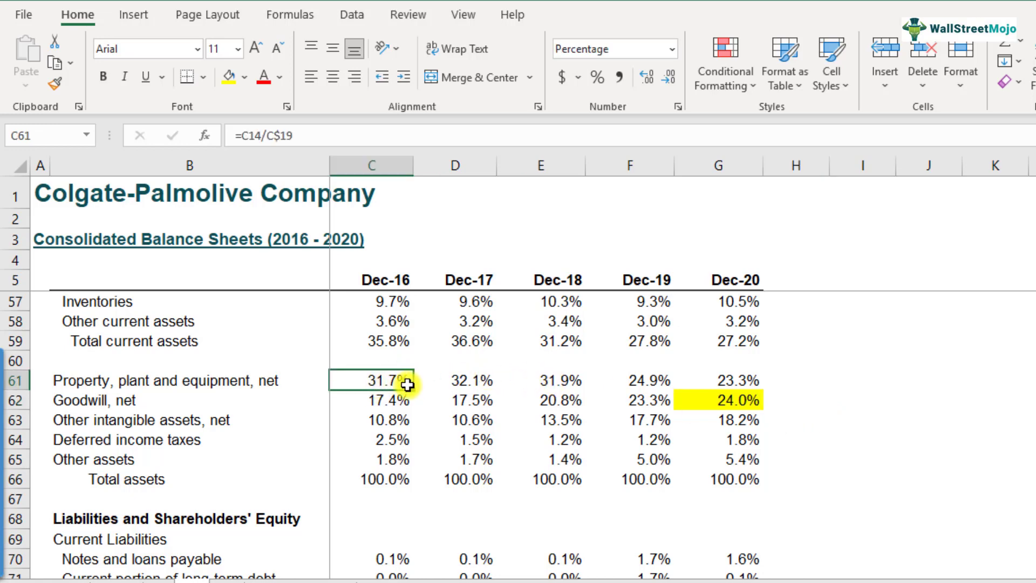
click(695, 373)
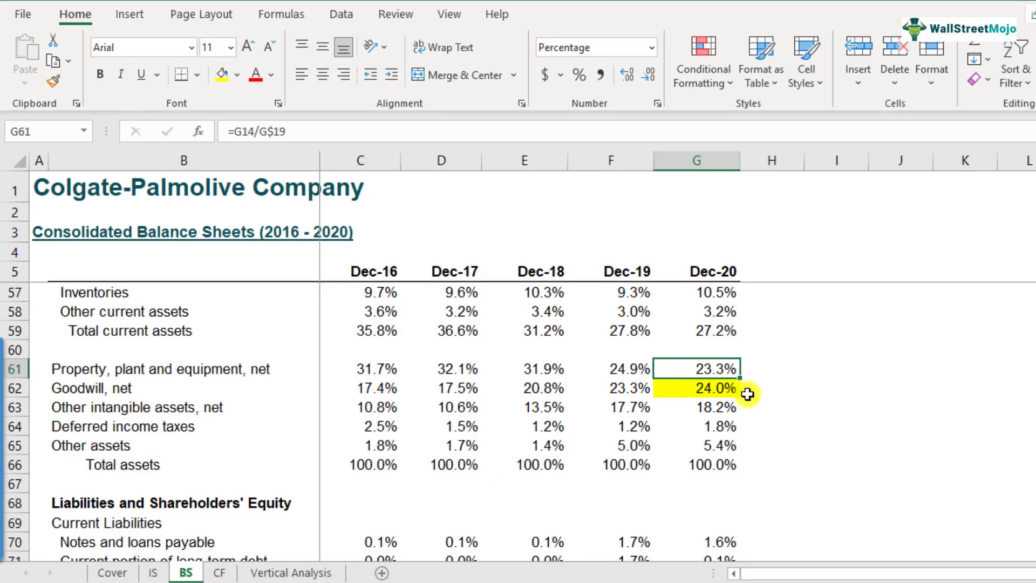
click(783, 369)
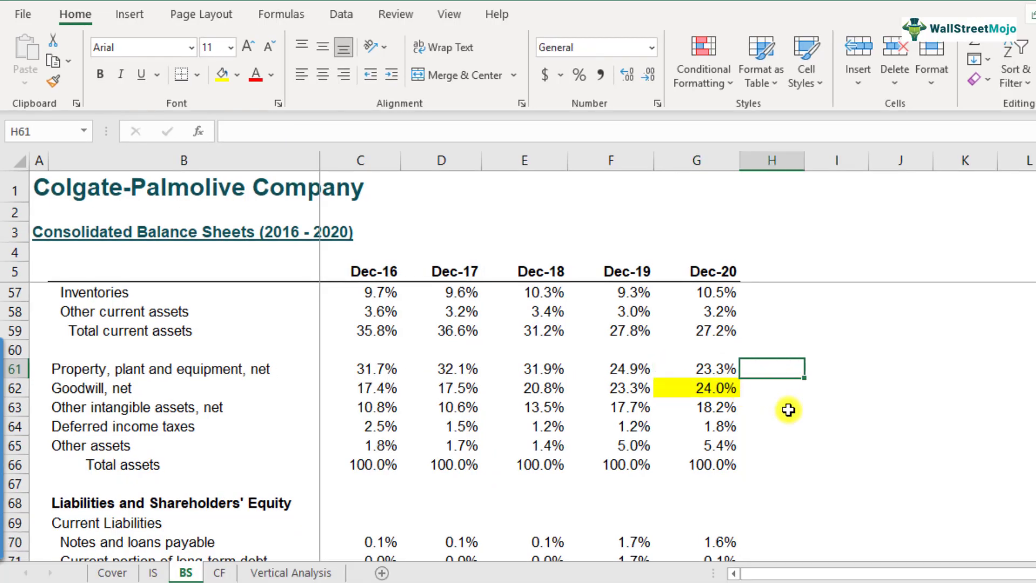
text(wh)
key(Return)
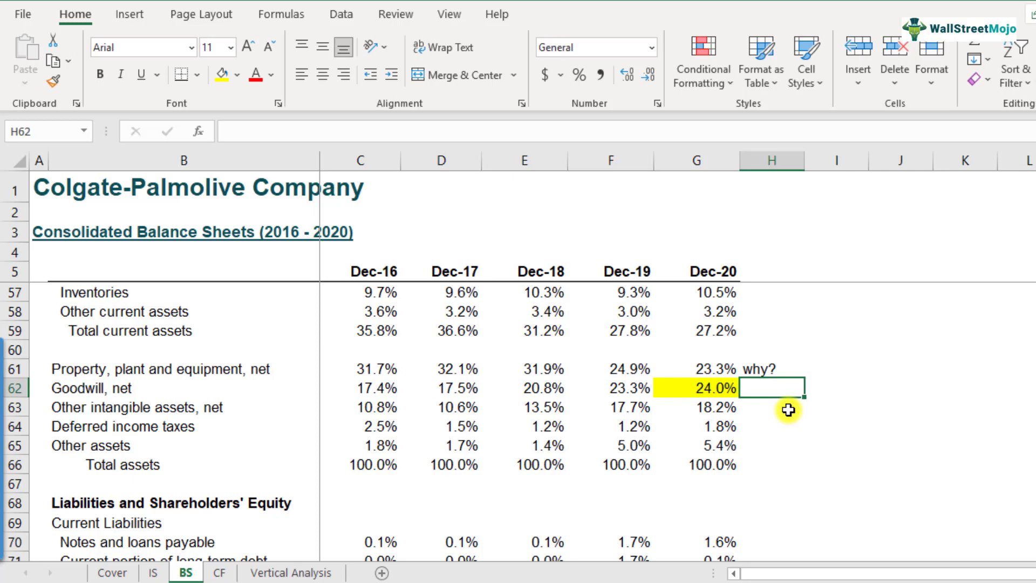
key(ctrl+z)
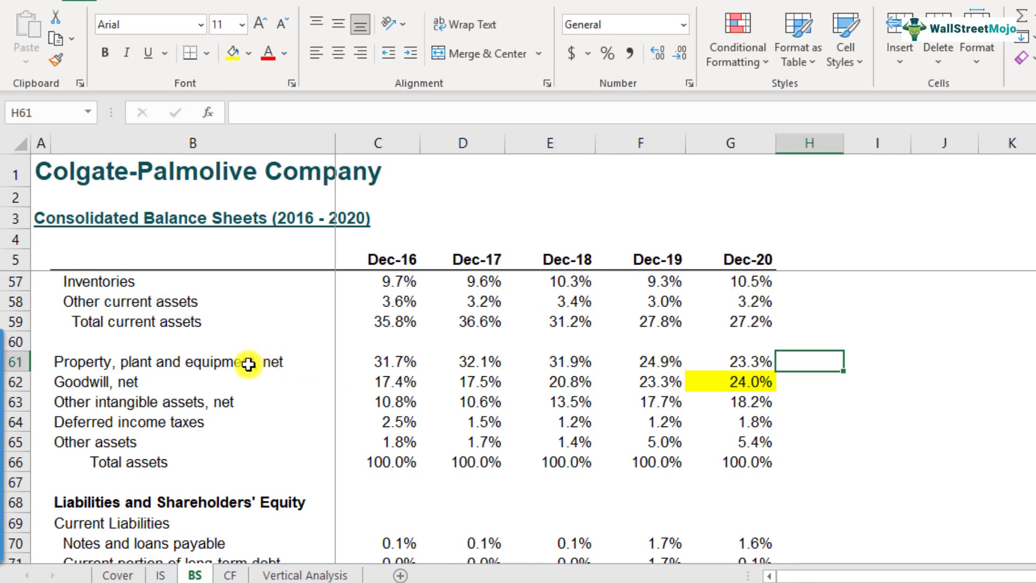
click(248, 364)
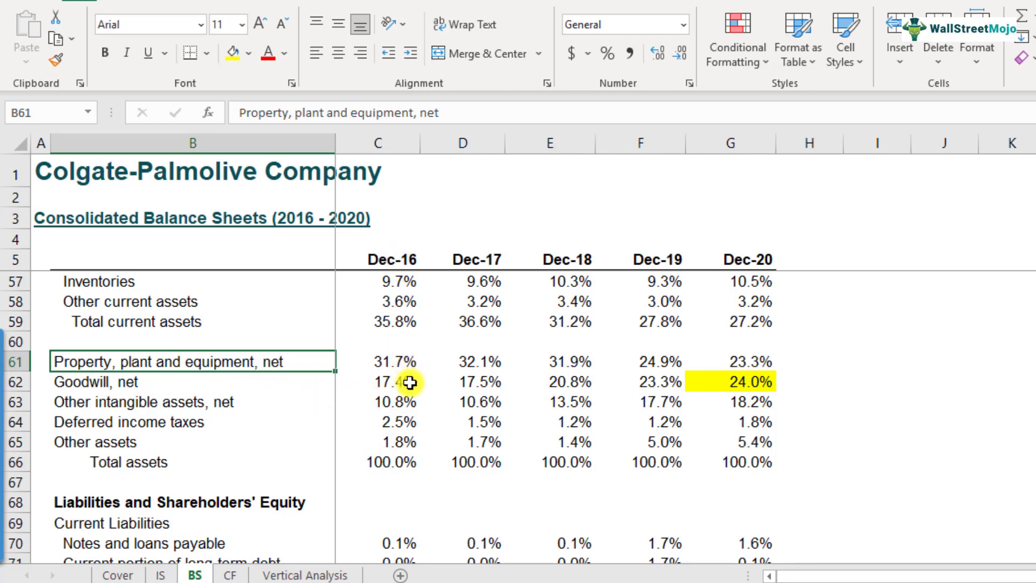
Step: Compare the Dec-16 and Dec-20 property, plant and equipment percentages and add the note "Why?" in H61
click(404, 363)
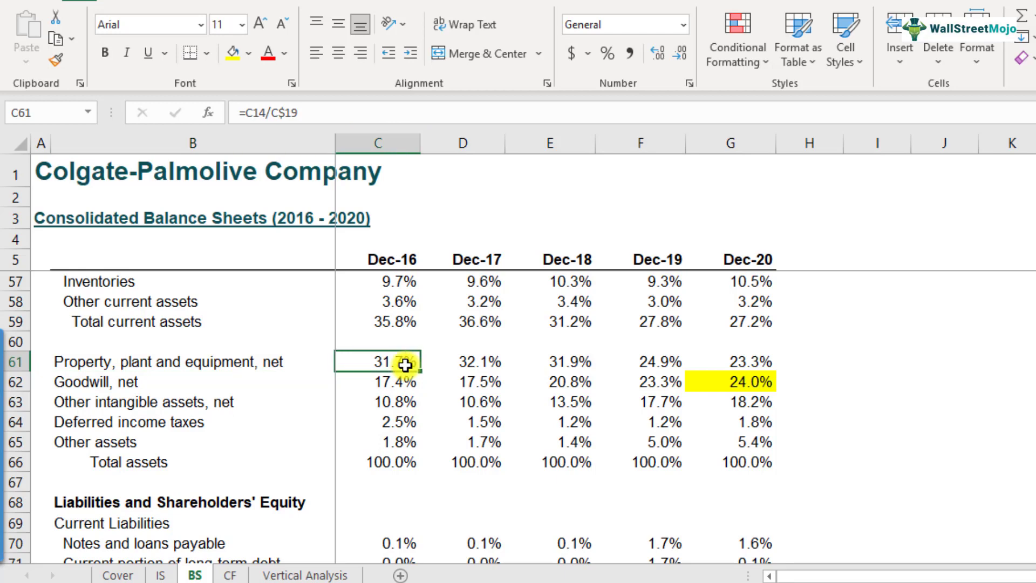
click(758, 366)
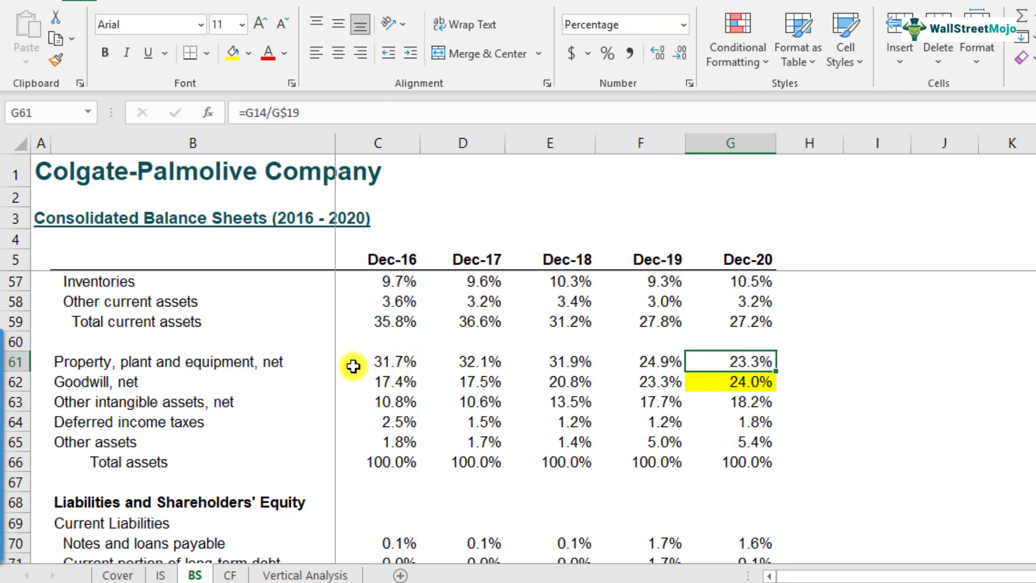
click(810, 361)
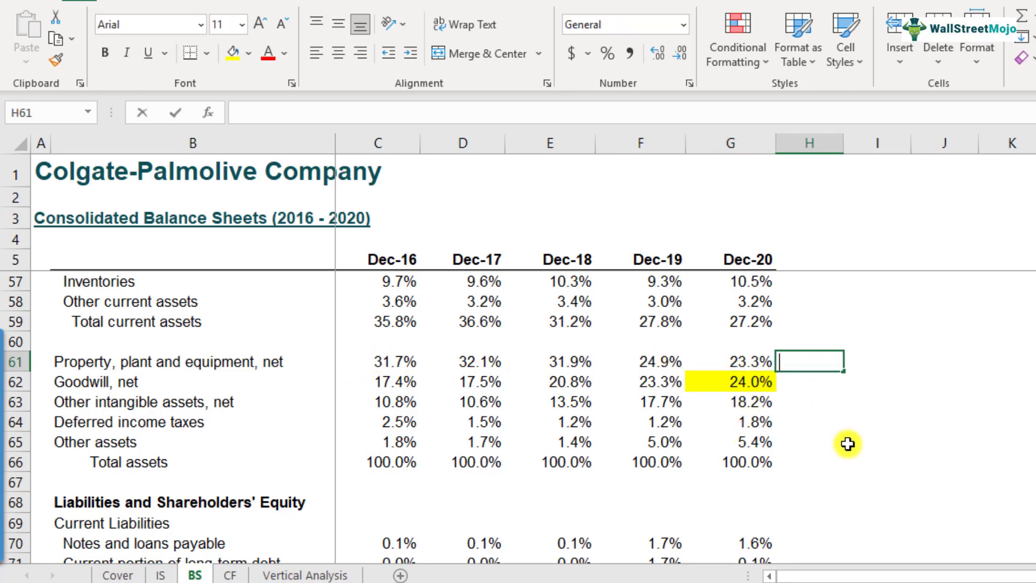
text(Why?)
key(Return)
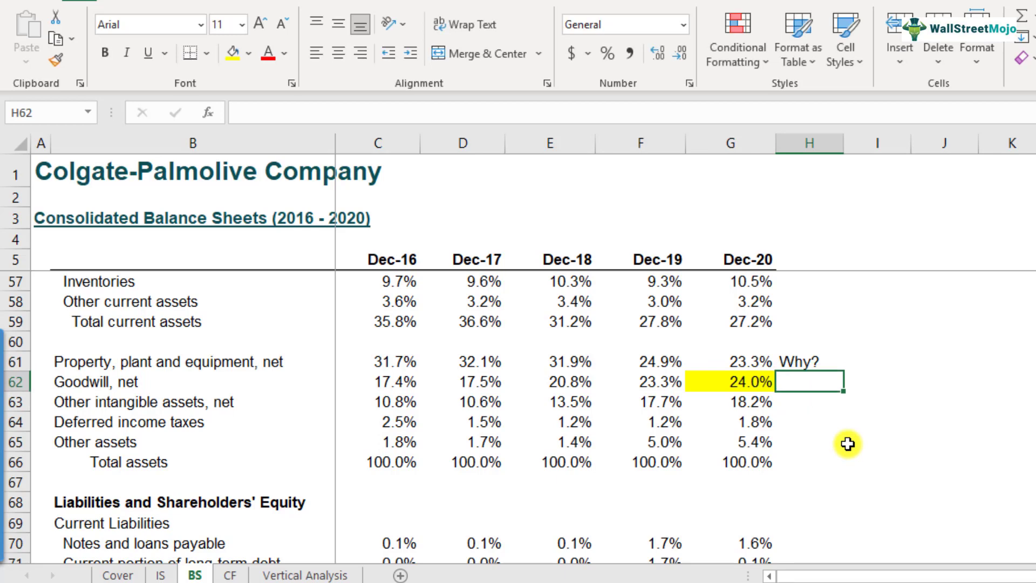
Step: Compare the accounts payable percentages for Dec-16 and Dec-20 in the liabilities section
scroll(423, 397, down, 3)
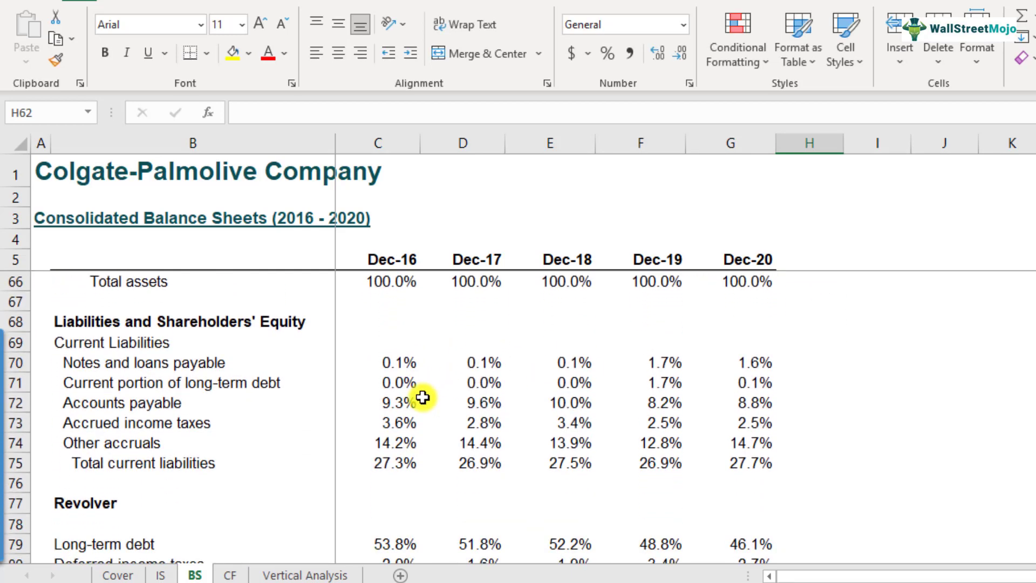
click(413, 399)
scroll(377, 378, down, 1)
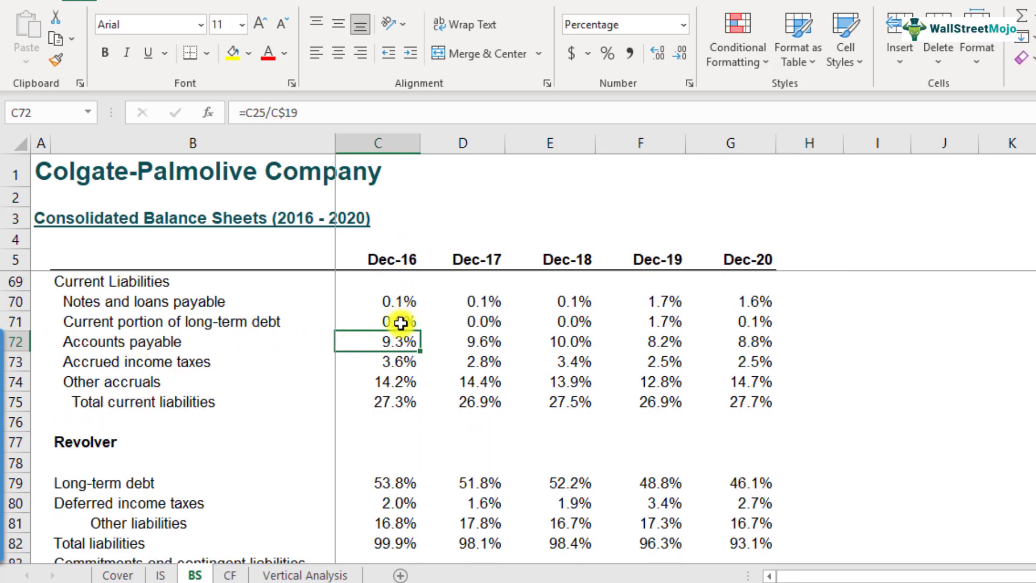
click(755, 348)
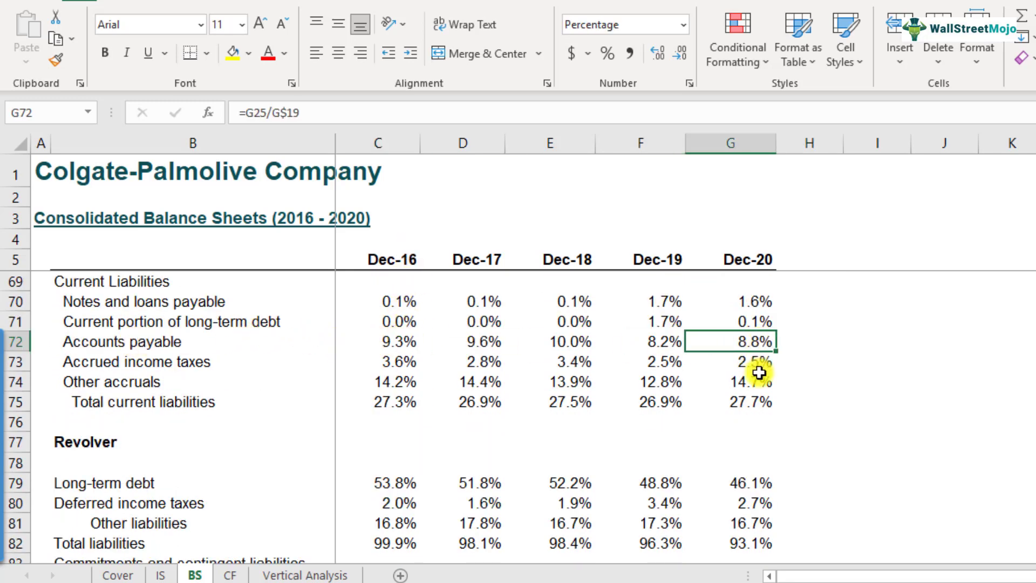
Step: Compare the long-term debt percentages for Dec-16 and Dec-20 in row 79
scroll(758, 372, down, 2)
click(144, 362)
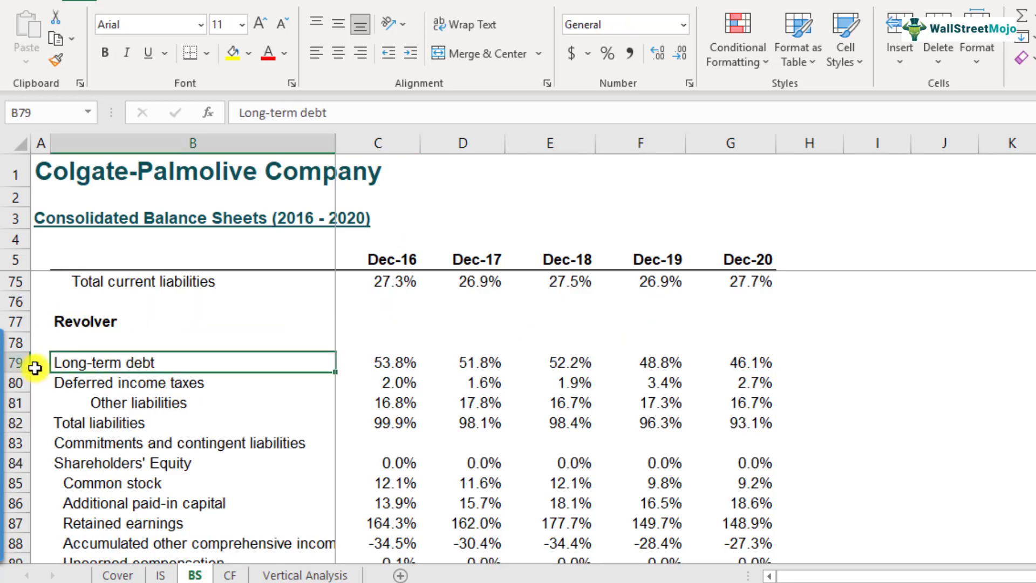
click(15, 367)
click(130, 367)
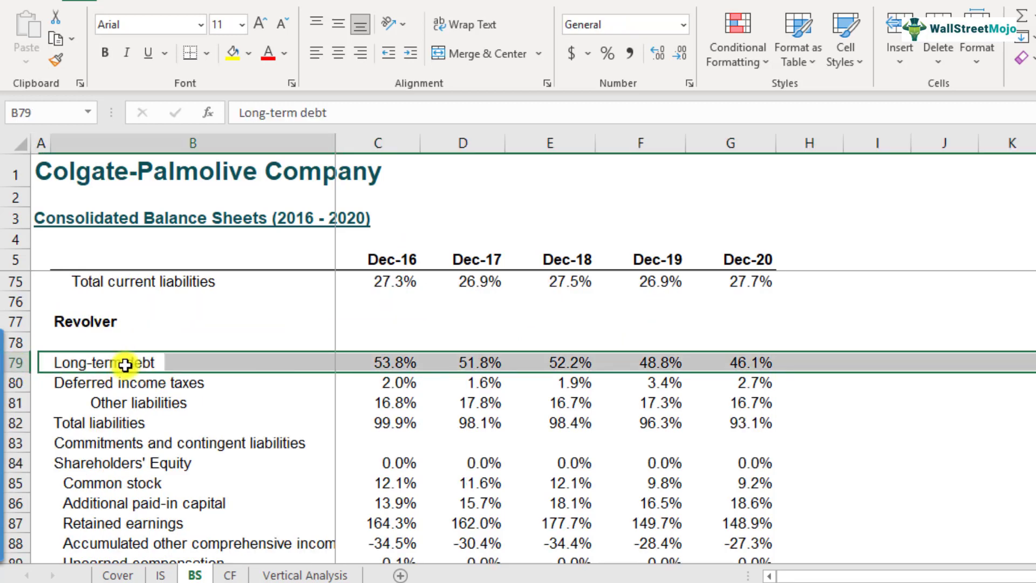
click(386, 363)
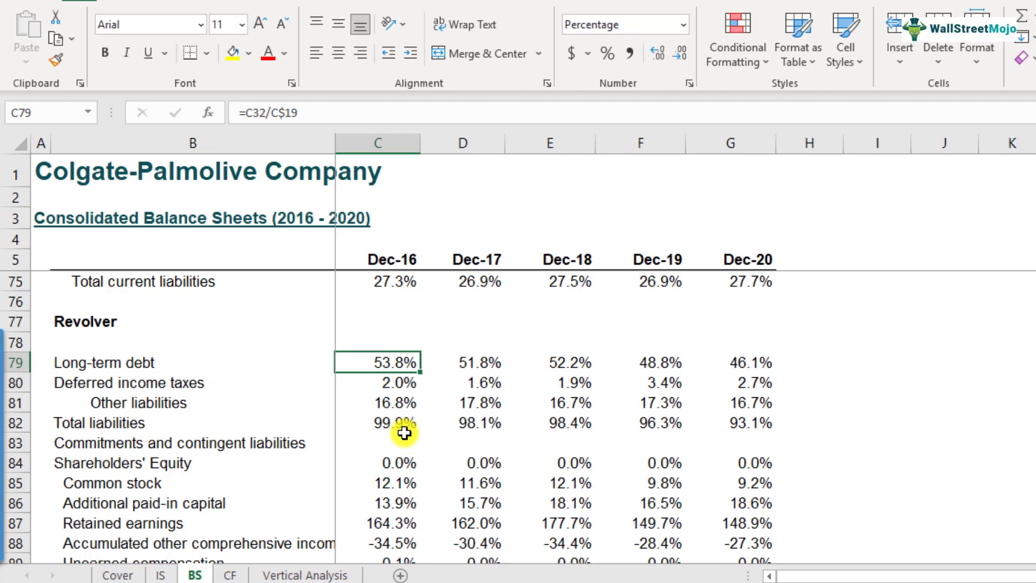
click(756, 364)
Step: Add the note "why?" in H79 beside the Dec-20 long-term debt percentage and make it bold
click(809, 363)
text(why)
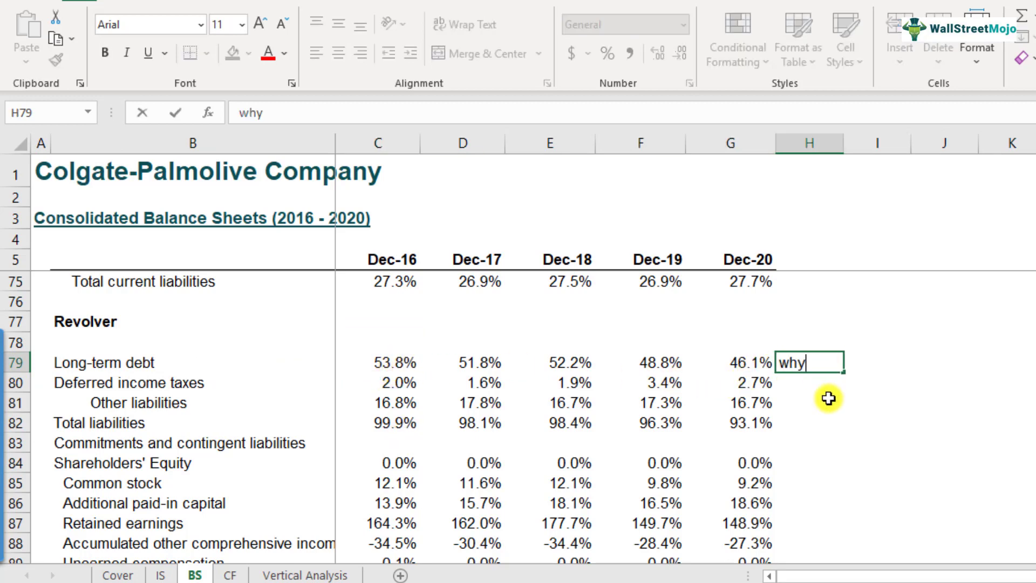
key(Return)
key(Up)
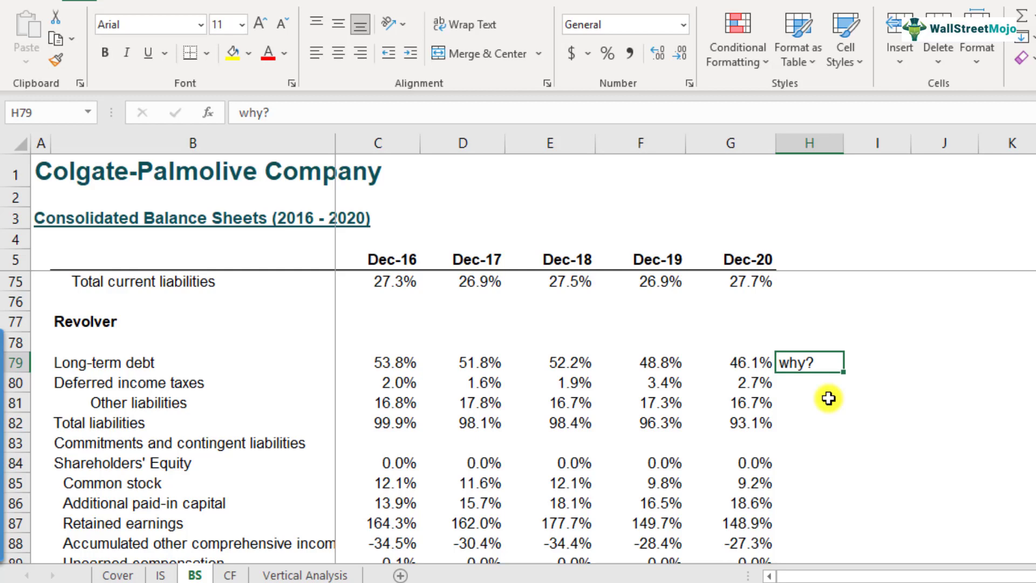
key(ctrl+b)
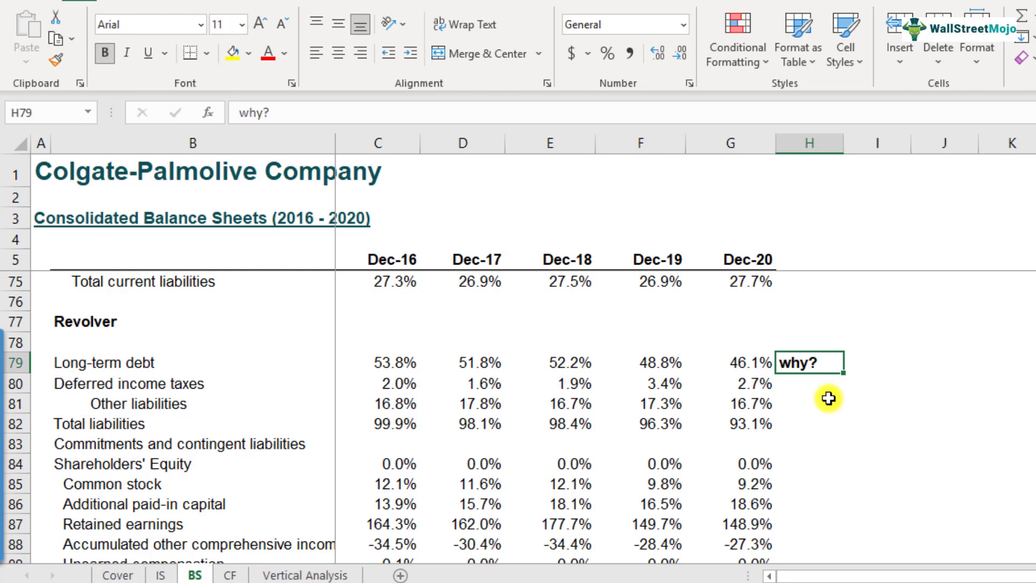
Step: Examine the treasury stock percentages in row 90 year by year from Dec-16 to Dec-20
scroll(712, 416, down, 3)
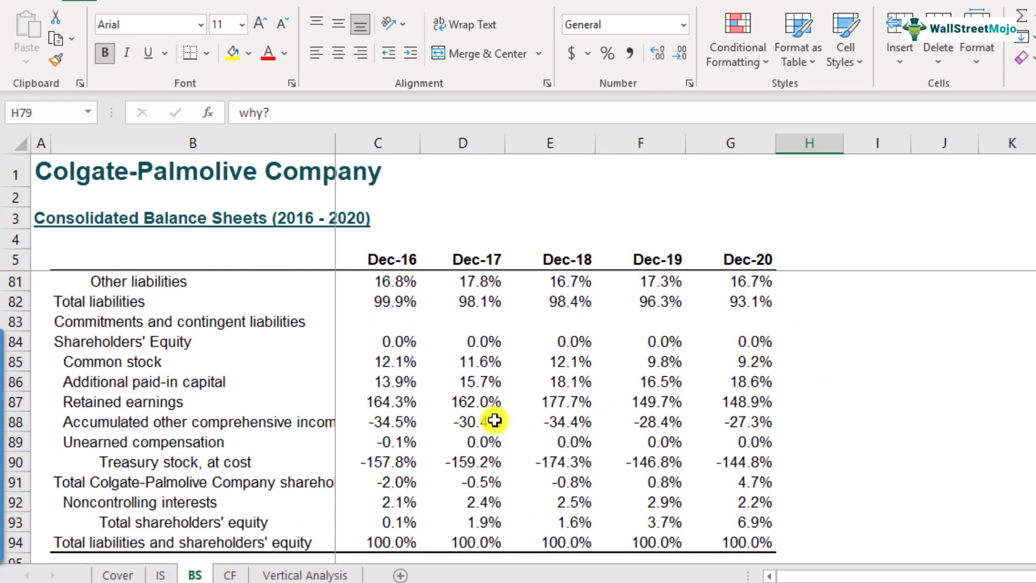
click(112, 405)
click(14, 401)
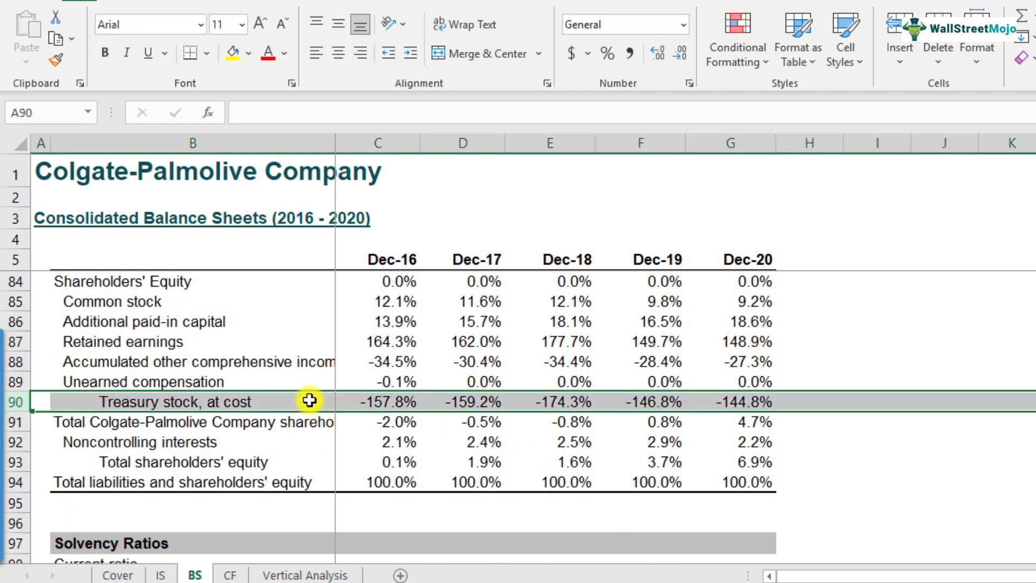
click(375, 402)
click(488, 403)
click(583, 403)
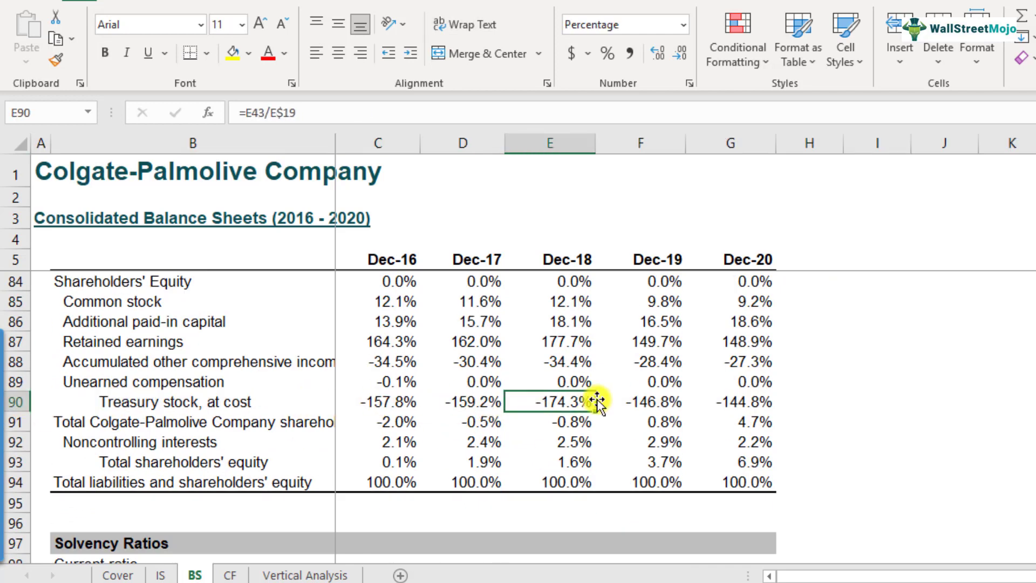
click(666, 402)
click(756, 403)
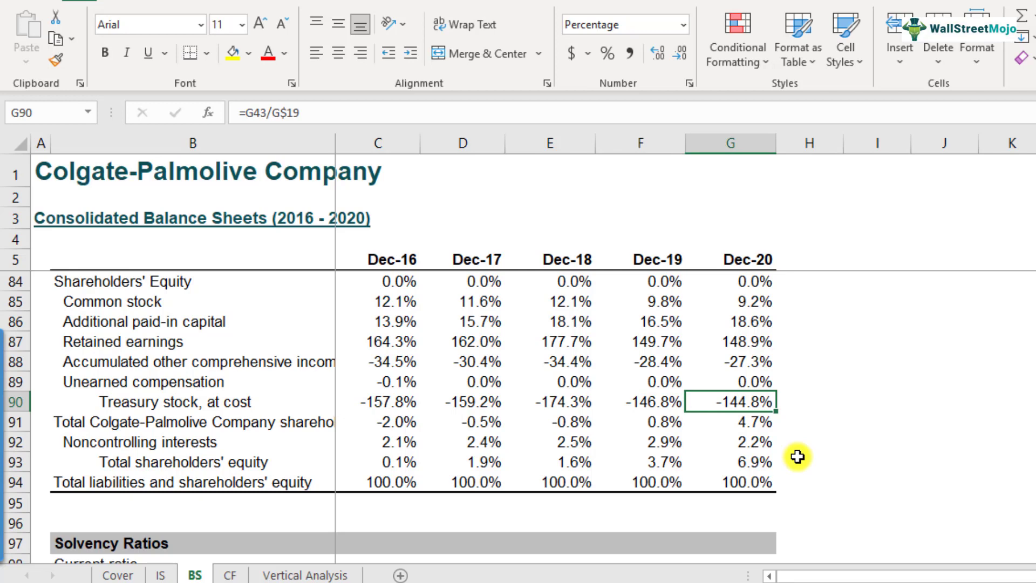
click(377, 403)
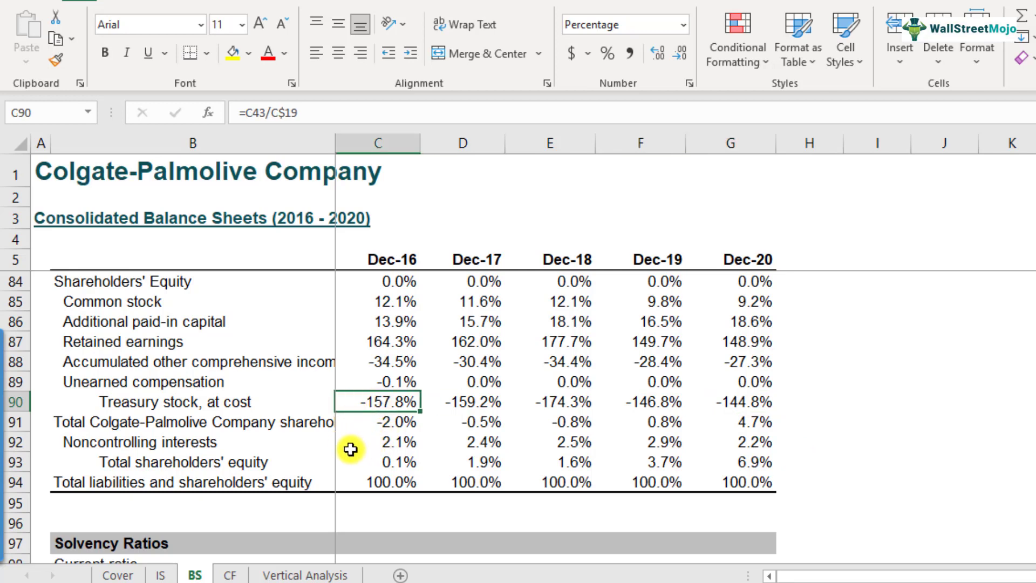
Step: Check the Dec-16 and Dec-17 total Colgate-Palmolive shareholders' equity percentages against the Dec-16 to Dec-18 year headings
click(394, 422)
click(434, 422)
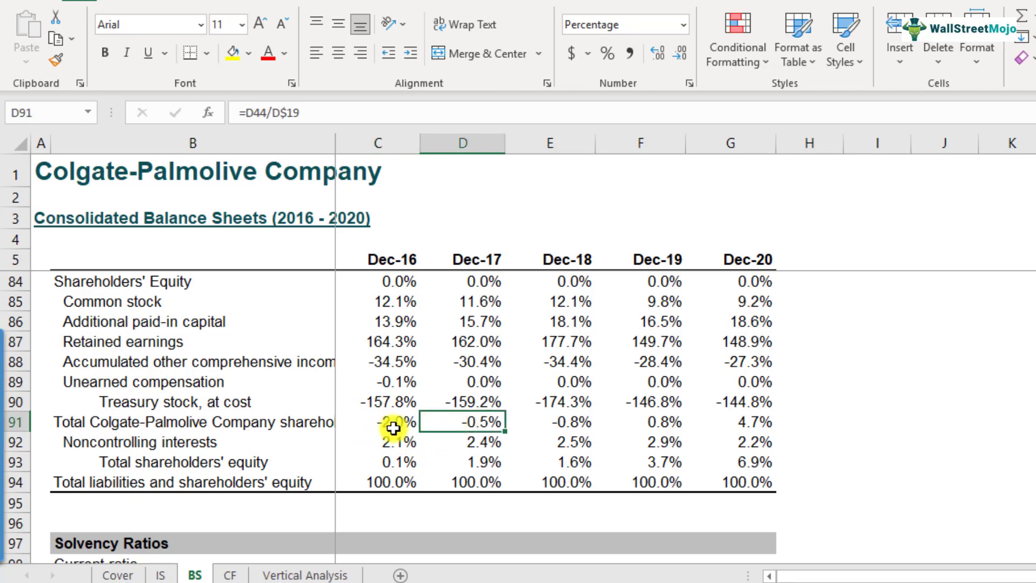
click(382, 426)
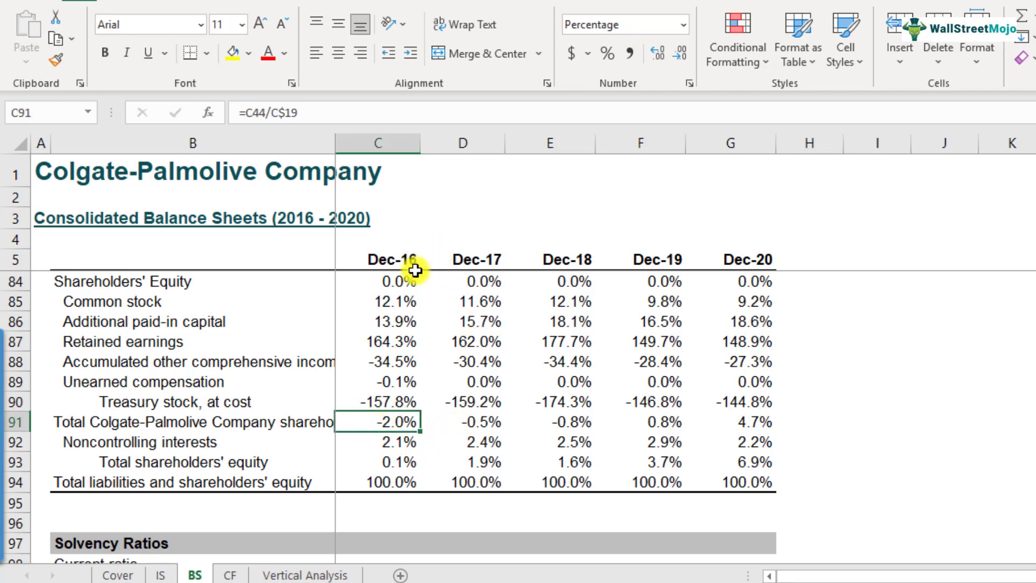
click(397, 258)
click(477, 259)
click(564, 259)
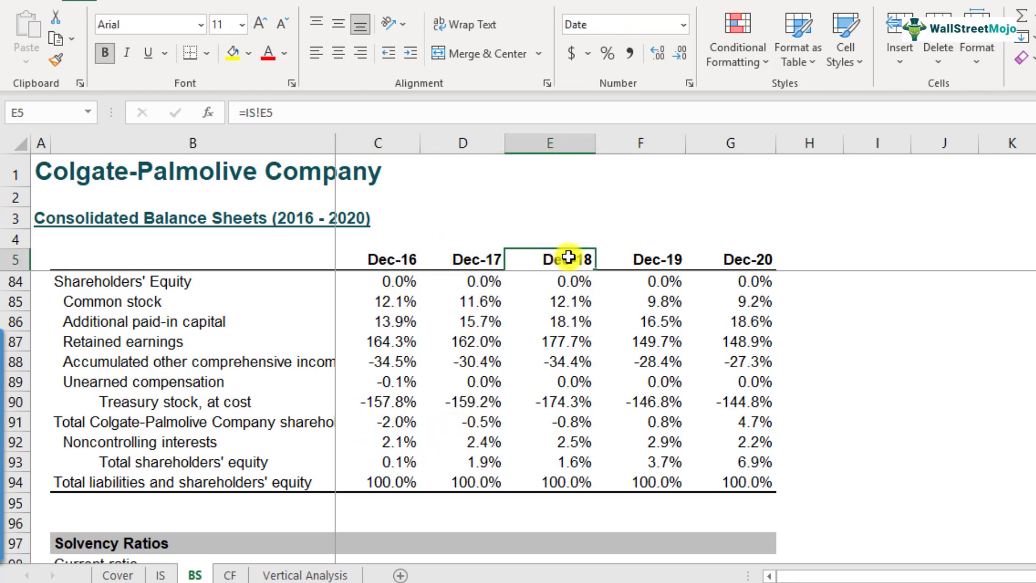
Step: Review the flagged long-term debt, goodwill, property and cash percentages in the balance sheet's vertical analysis
scroll(751, 437, up, 5)
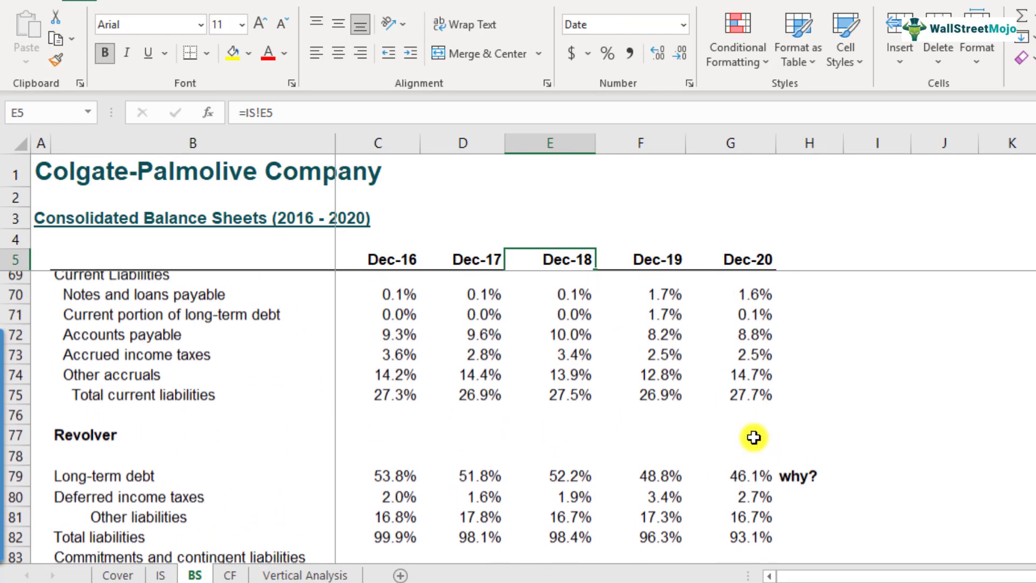
scroll(754, 437, up, 5)
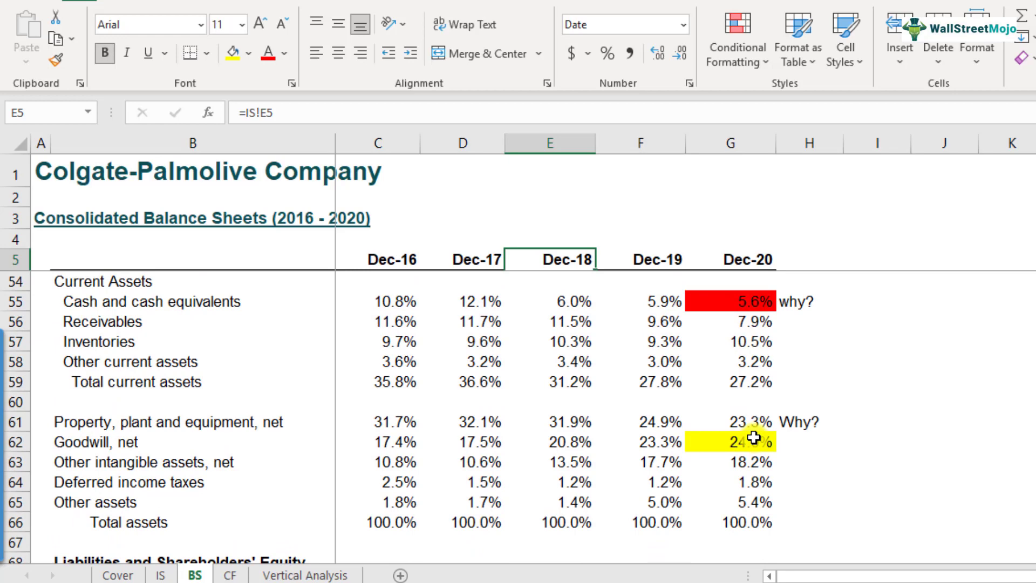
scroll(753, 437, up, 1)
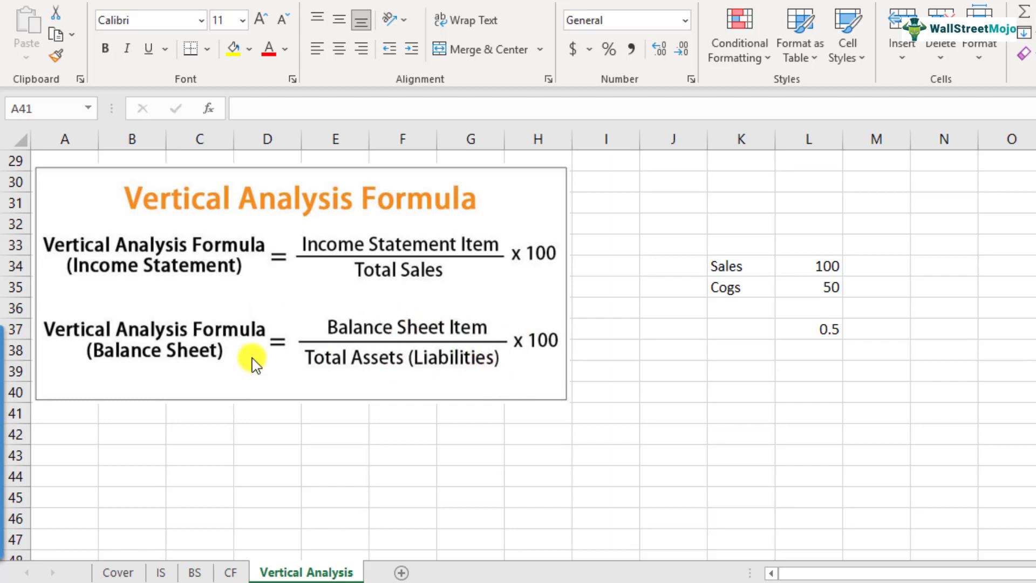
Step: Revisit the completed vertical analyses on the IS and BS sheets
click(162, 571)
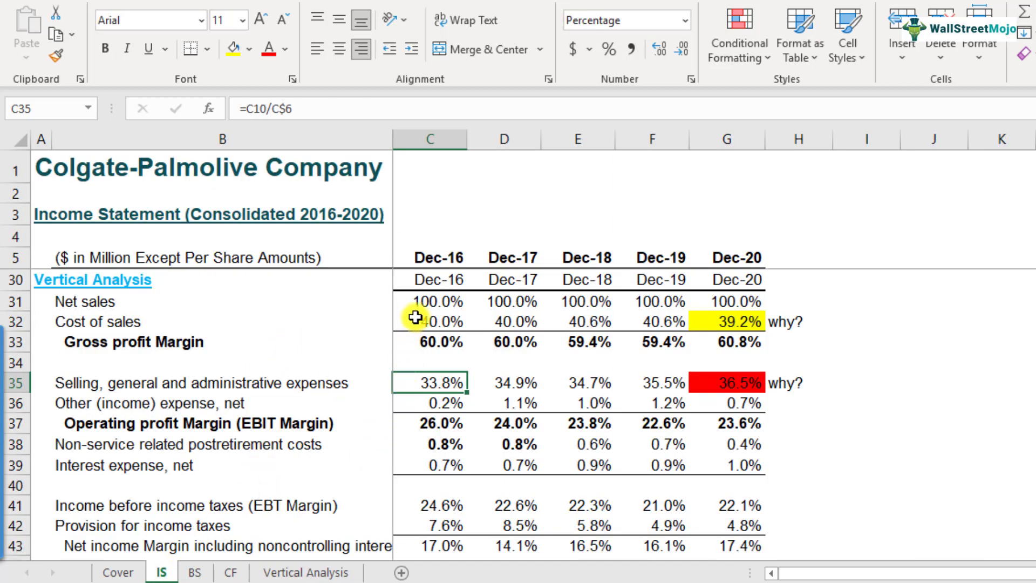
click(196, 572)
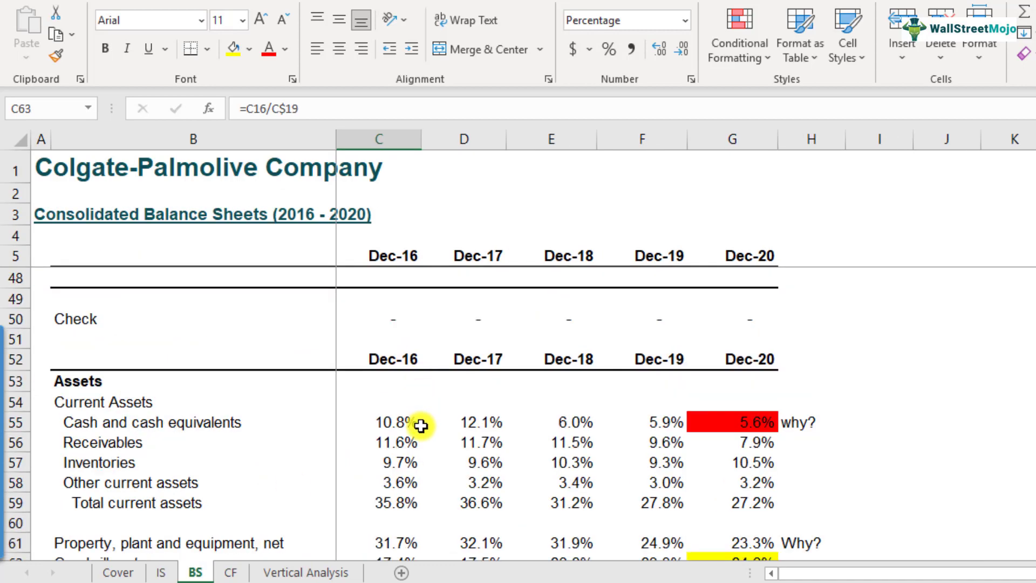
scroll(419, 393, down, 2)
Step: Examine the Dec-16 cost of sales and selling, general and administrative percentages on the IS sheet, along with the interest expense line
click(159, 573)
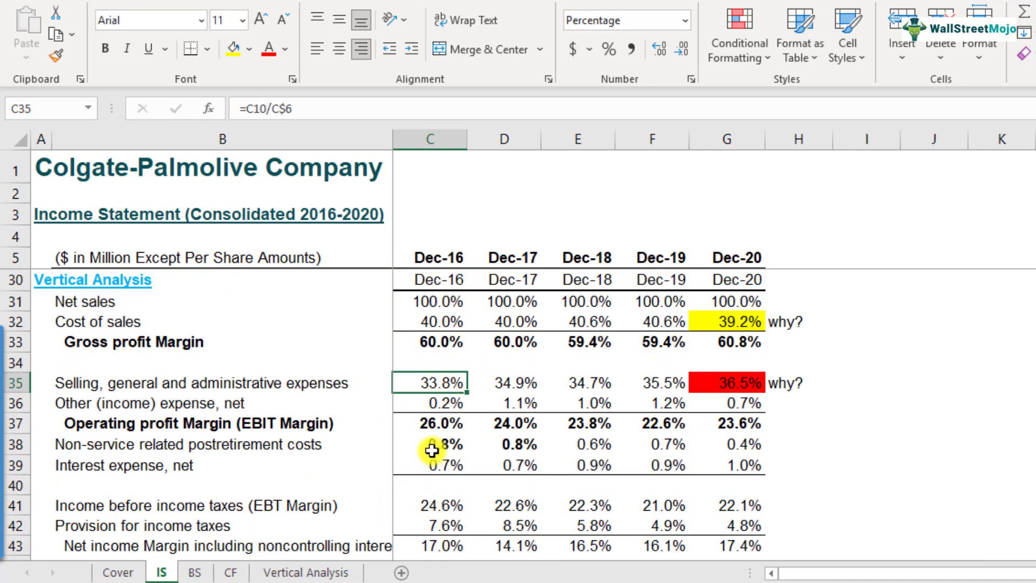
click(438, 322)
click(442, 383)
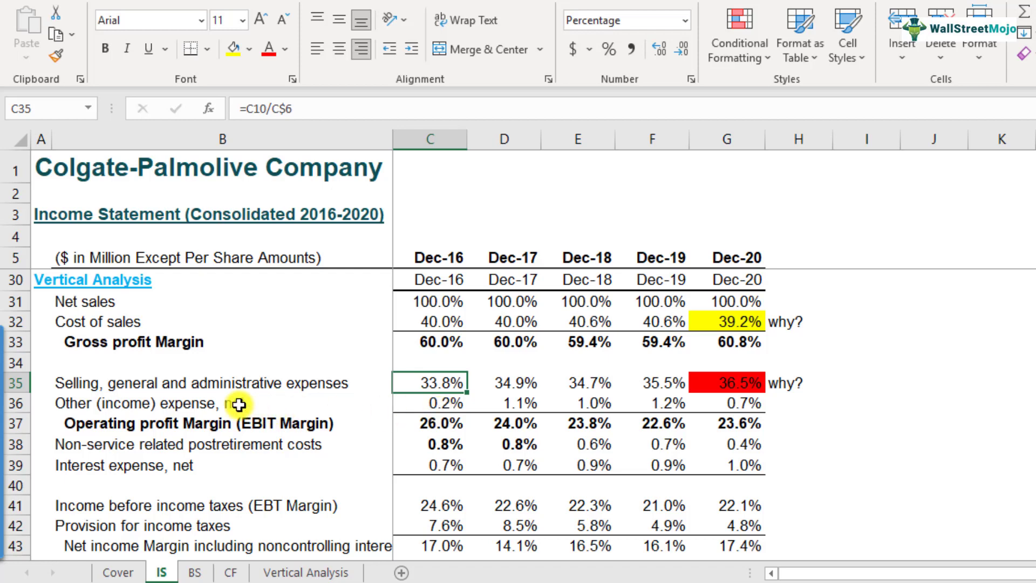
click(218, 465)
click(388, 384)
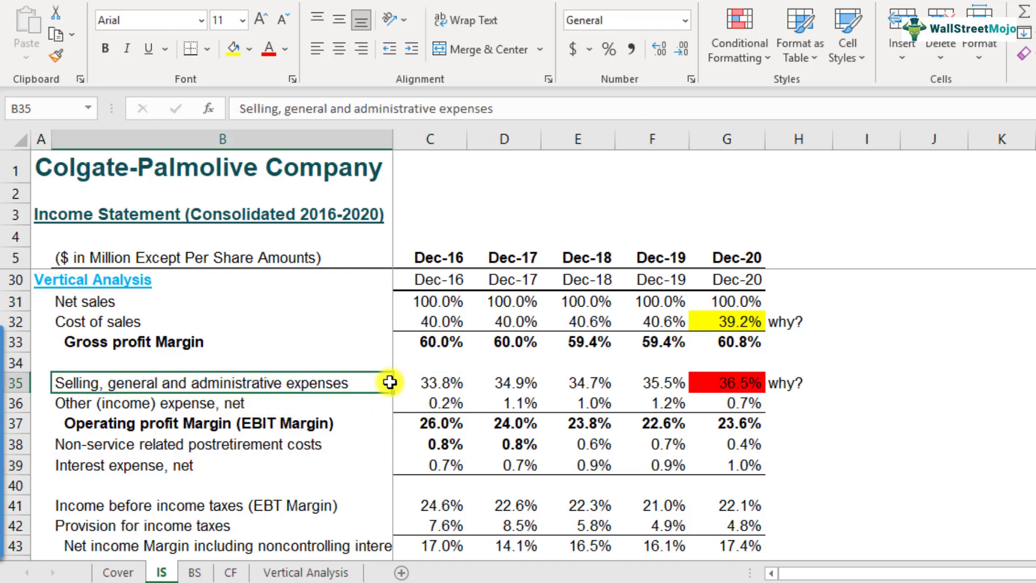
click(439, 385)
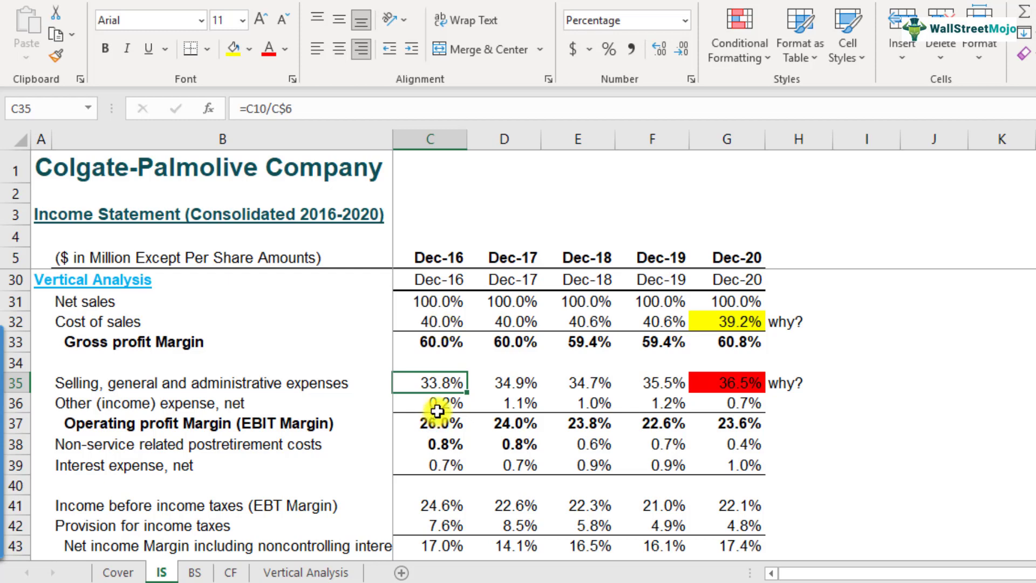
Step: Inspect the Dec-16 cost of sales percentage formula in C32 and return to the selling, general and administrative expenses line
click(173, 326)
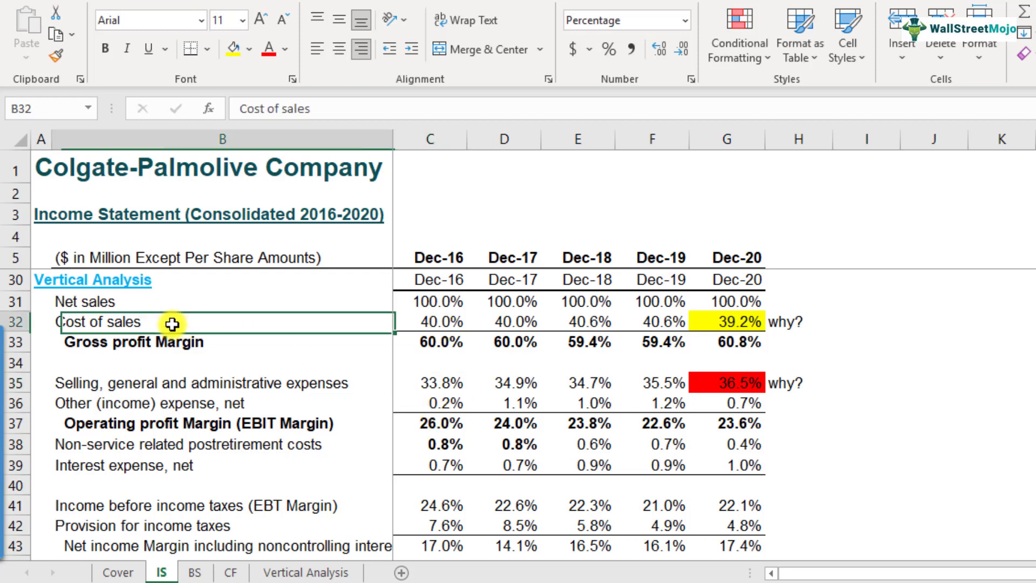
click(428, 325)
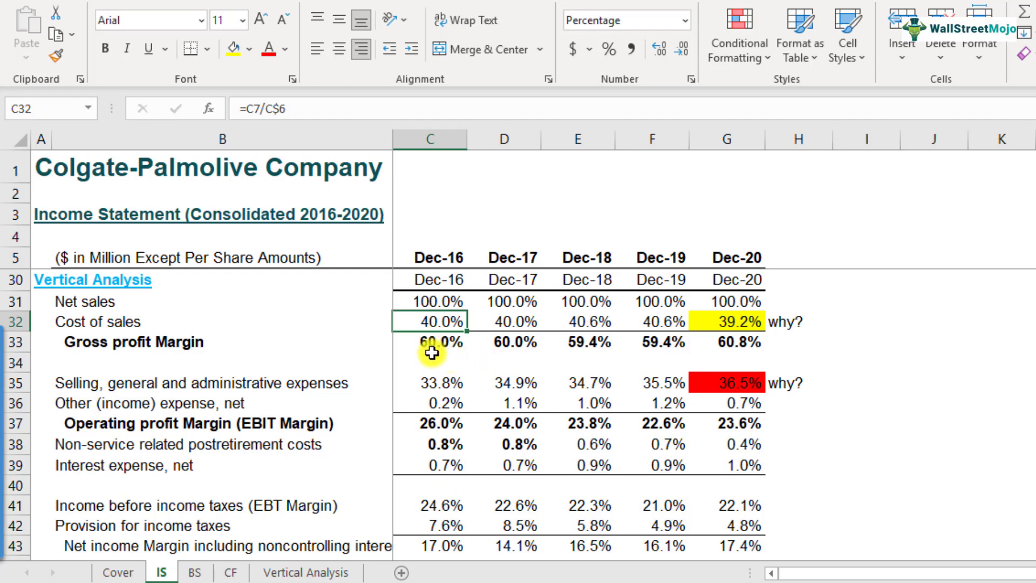
double_click(434, 323)
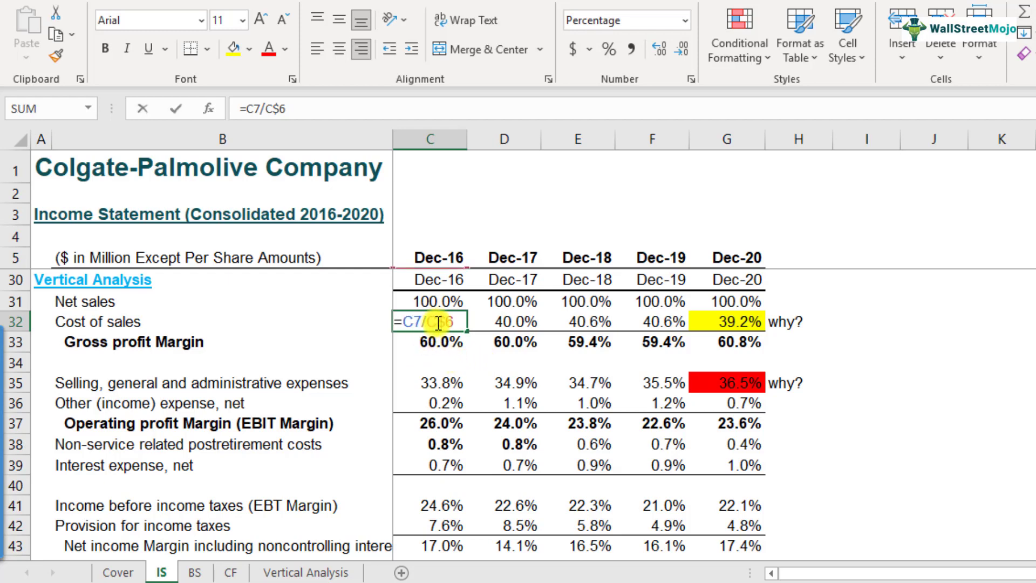
key(Escape)
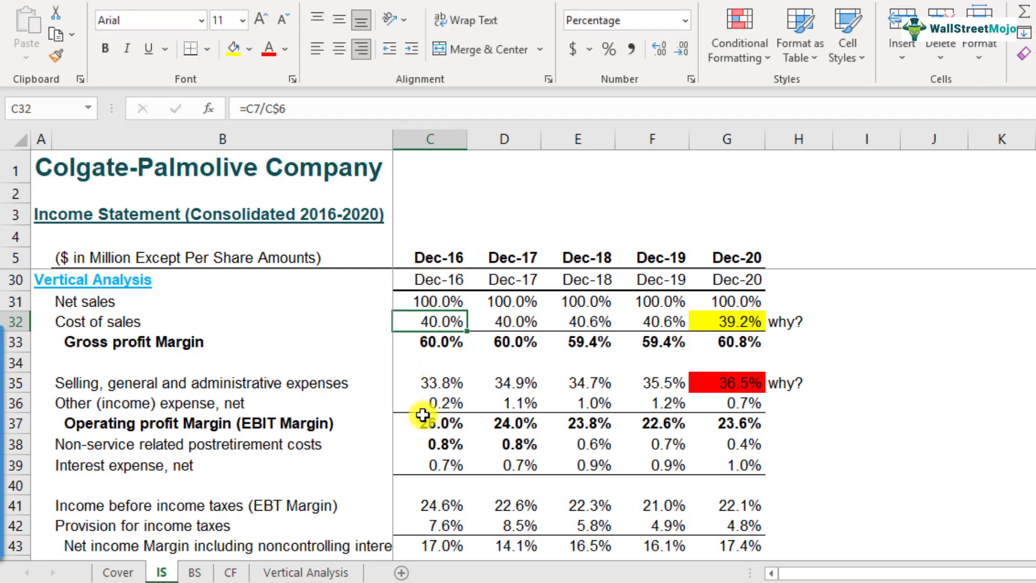
click(230, 384)
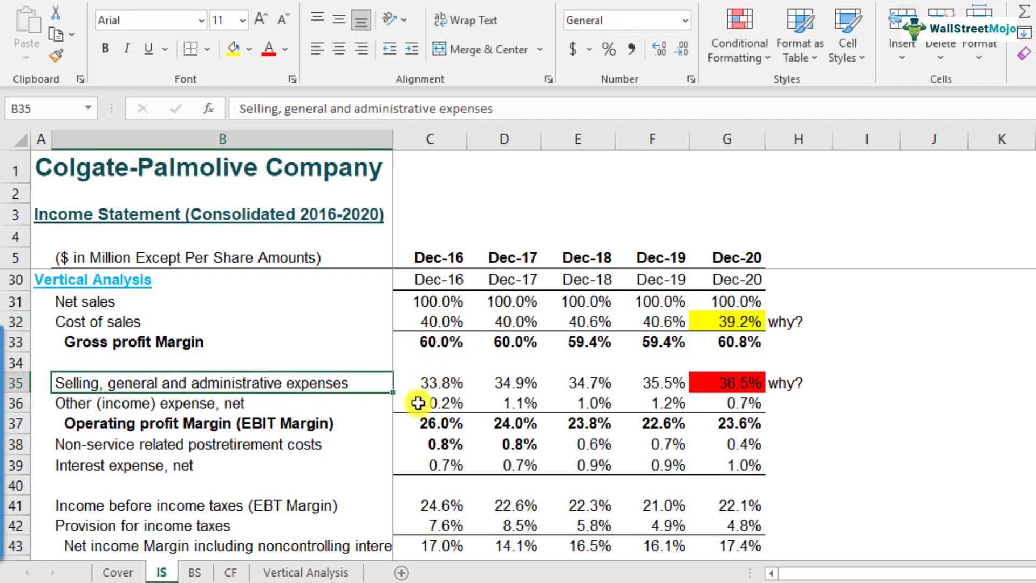
Step: Compare the selling, general and administrative expense percentages from Dec-16 to Dec-20 in row 35, including the flagged Dec-20 cell and its note
click(449, 388)
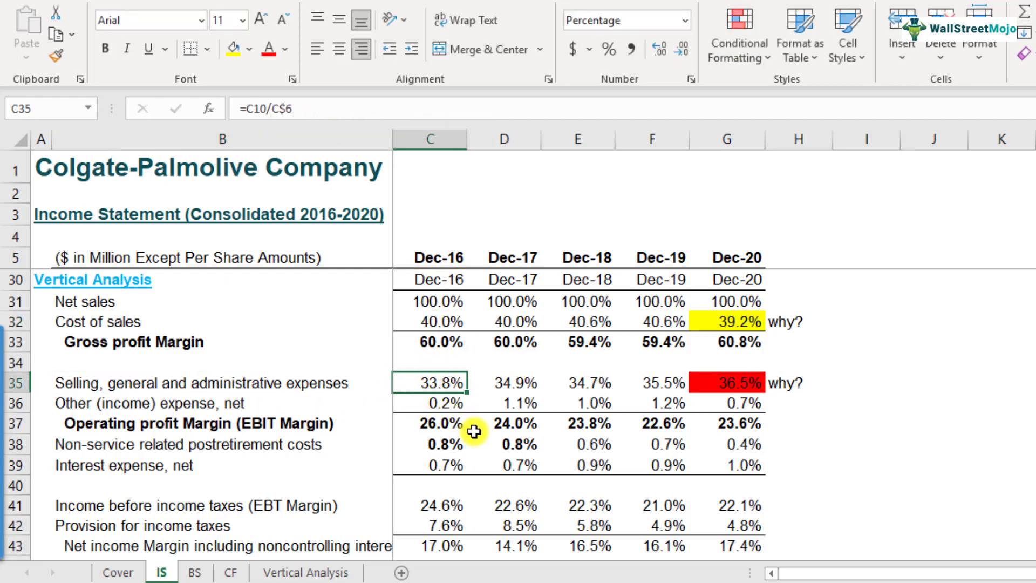
click(737, 386)
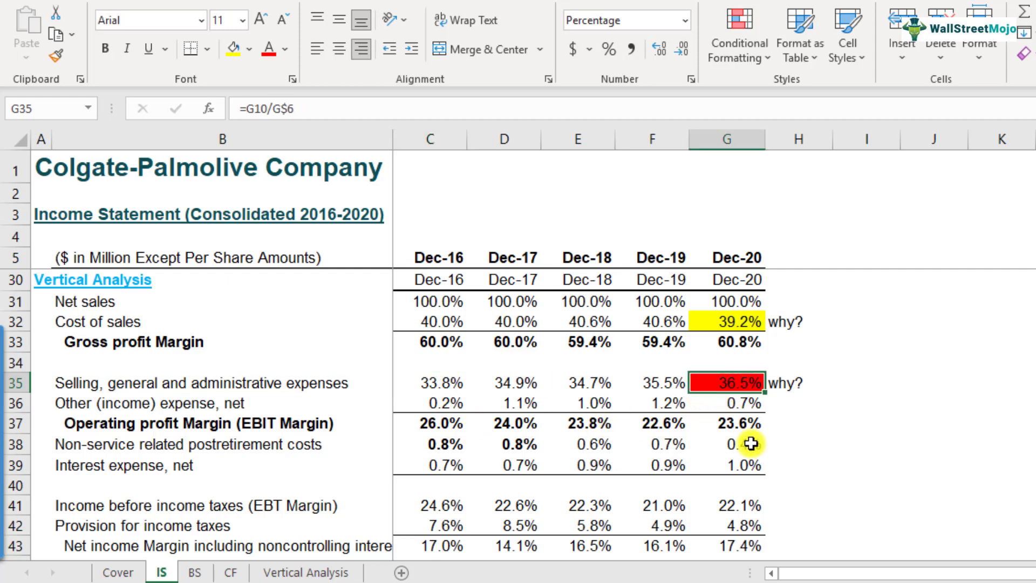
drag(432, 383, 710, 384)
click(717, 385)
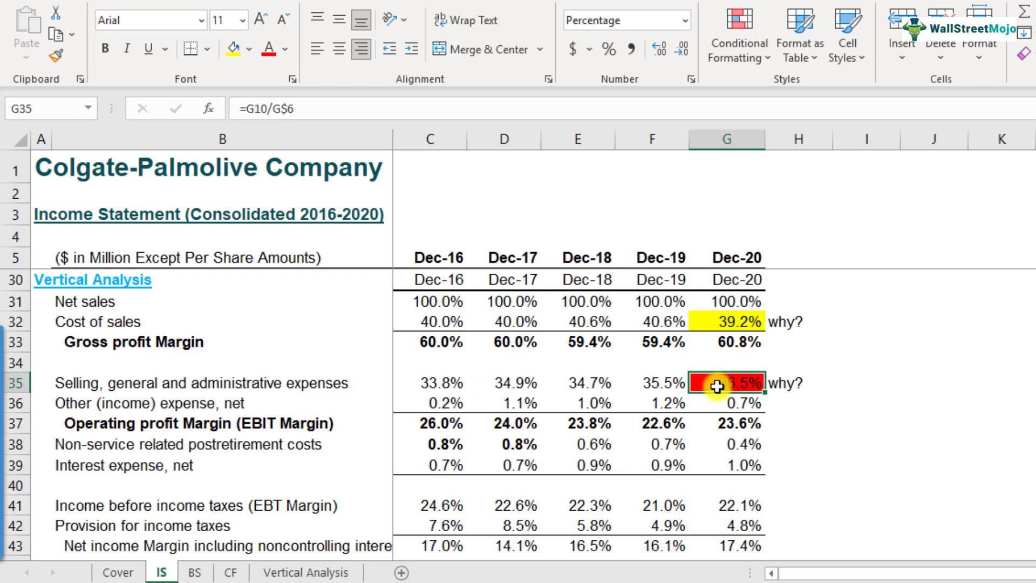
click(791, 386)
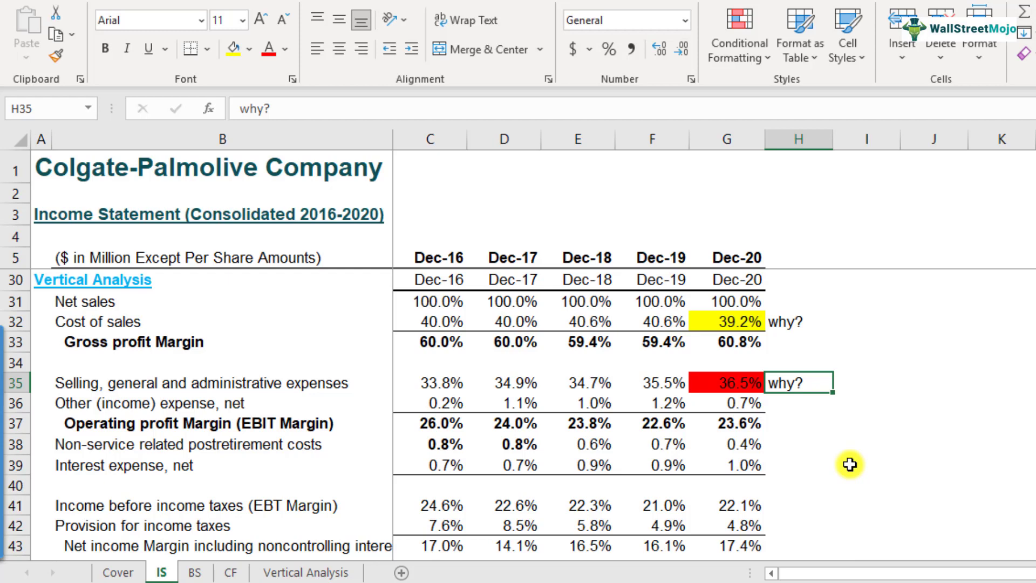
Step: Examine the cost of sales percentages year by year from Dec-16 to Dec-19 in row 32
click(880, 330)
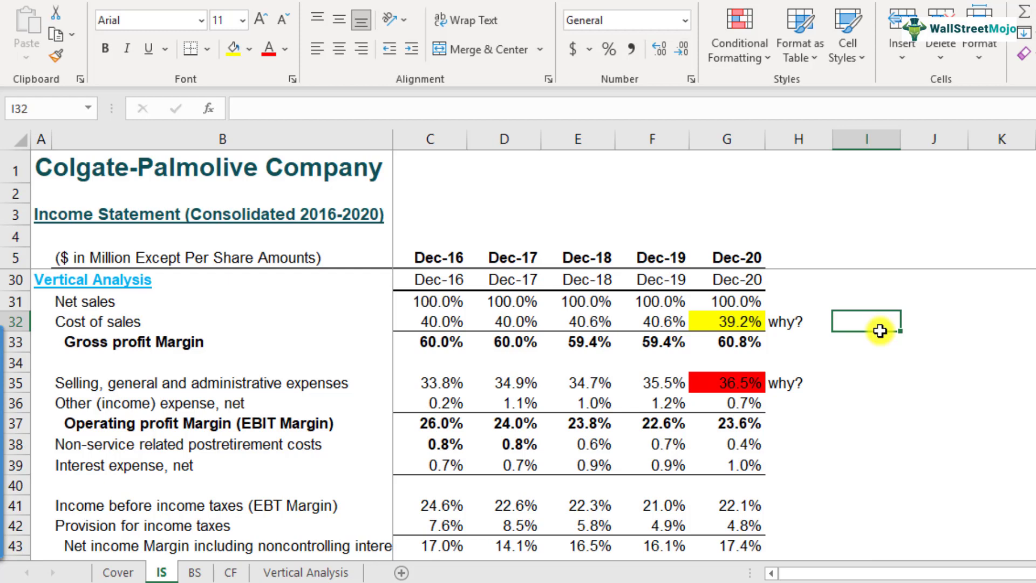
click(434, 324)
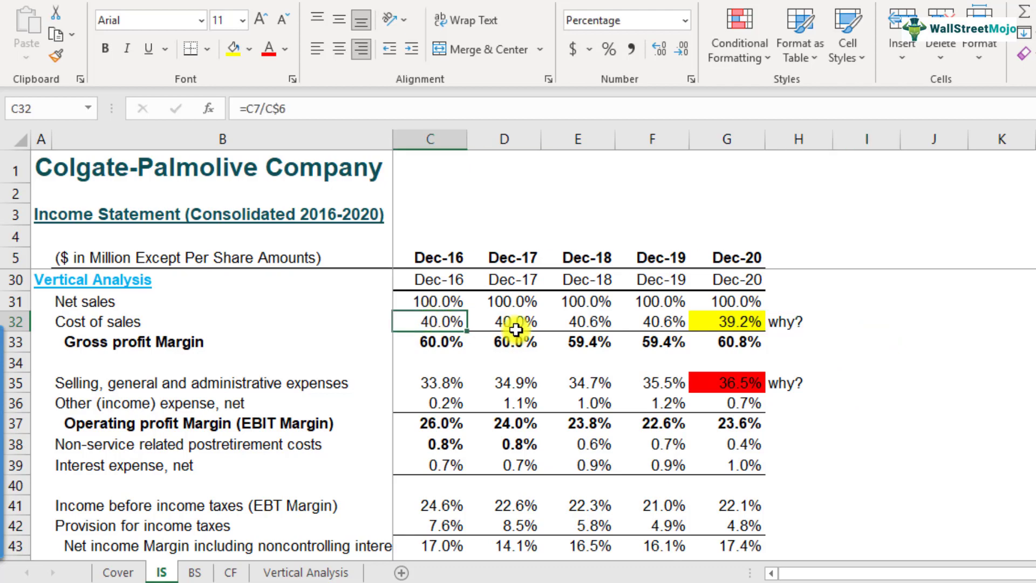
click(519, 323)
click(586, 322)
click(663, 323)
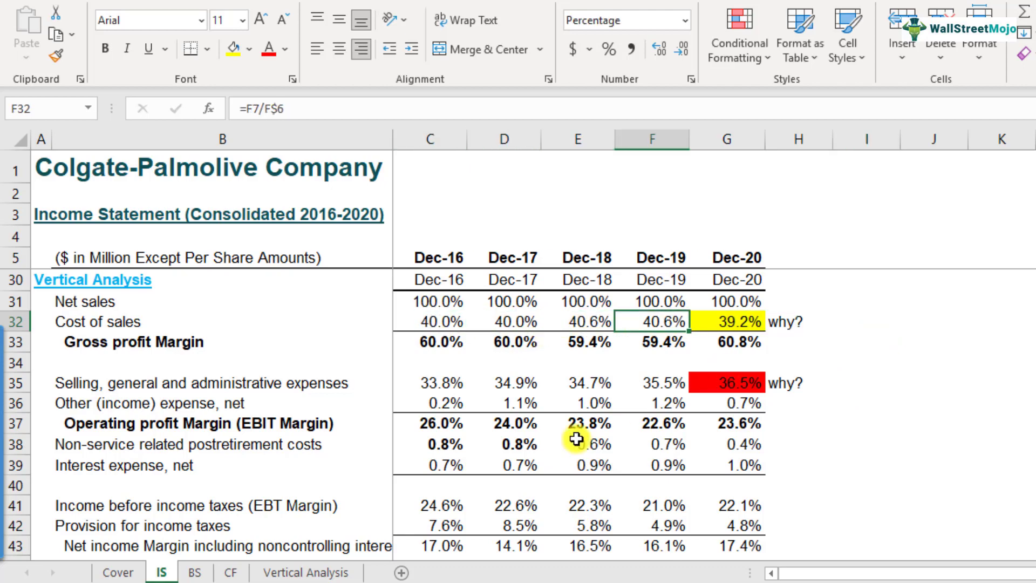
Step: Review the selling, general and administrative expense line in row 10 of the original income statement, starting with the Dec-16 amount
scroll(451, 395, up, 8)
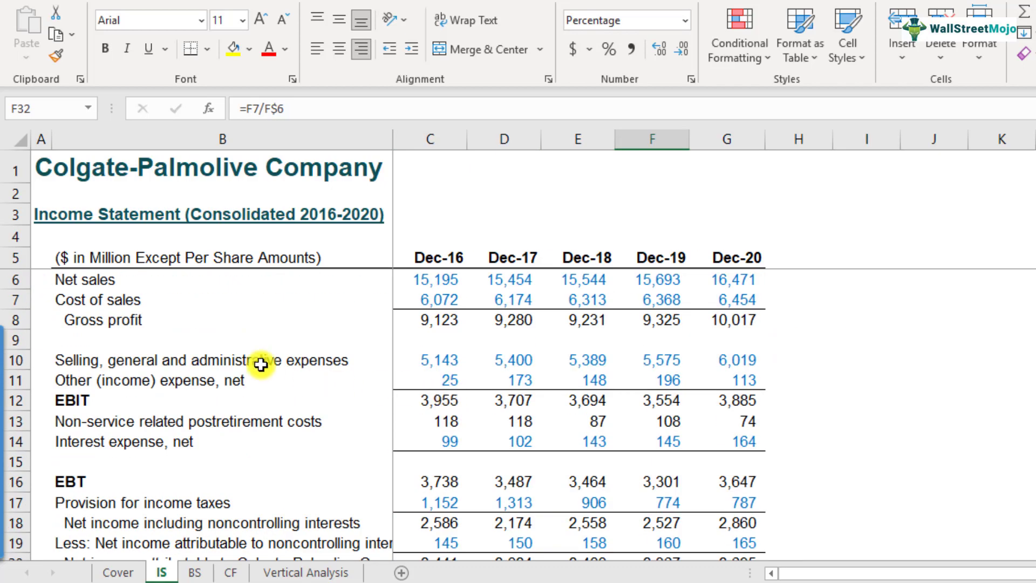
click(242, 362)
key(Right)
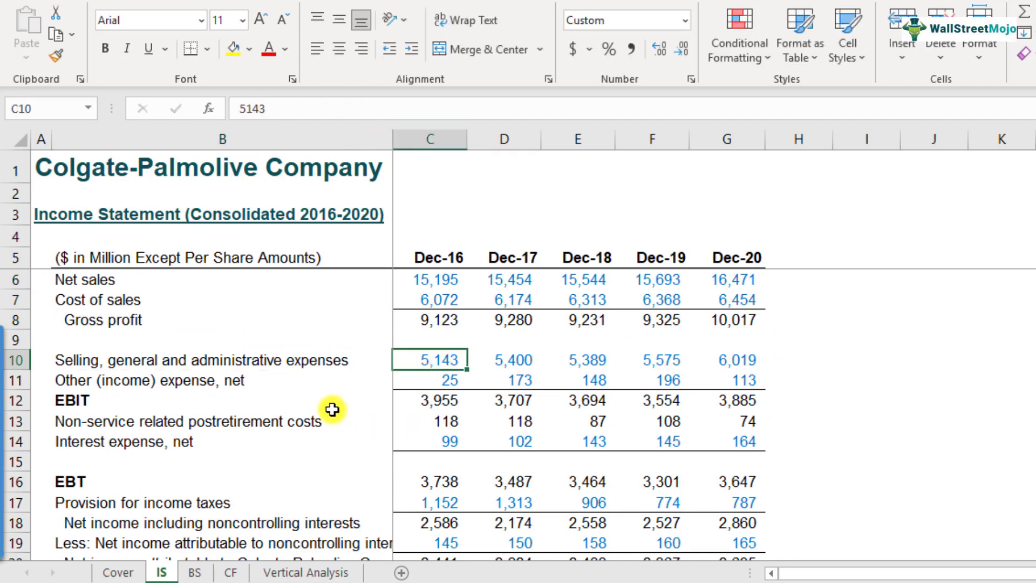
click(289, 365)
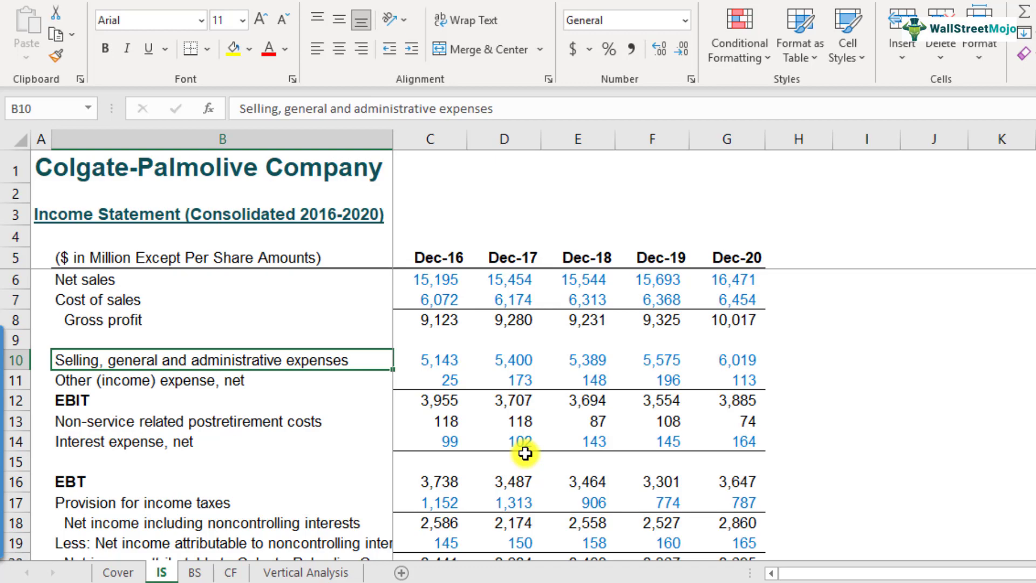
Step: Return to the income statement's vertical analysis, check the Dec-16 selling, general and administrative percentage, and select C31:G36 for review
scroll(433, 394, down, 7)
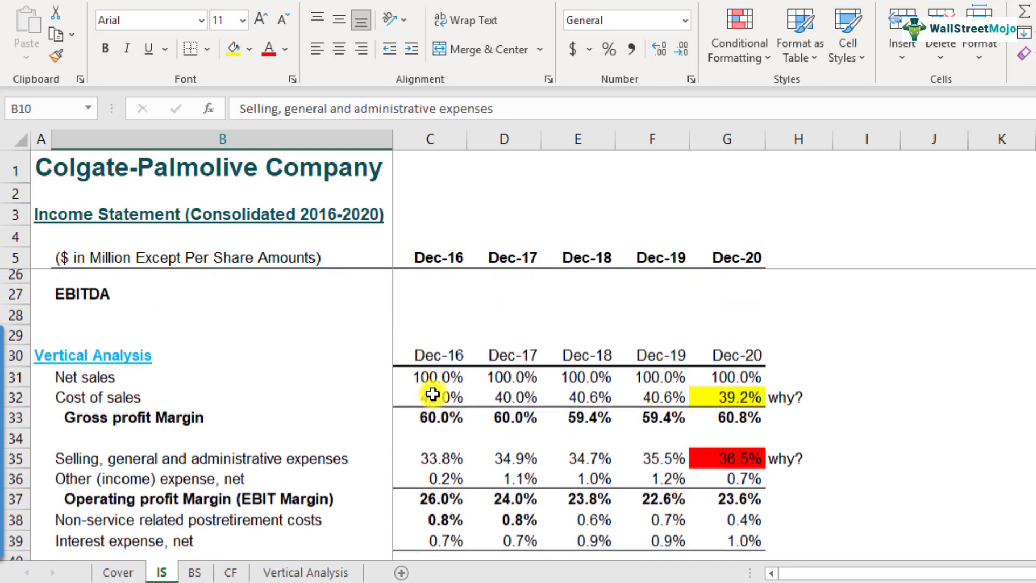
scroll(433, 394, down, 1)
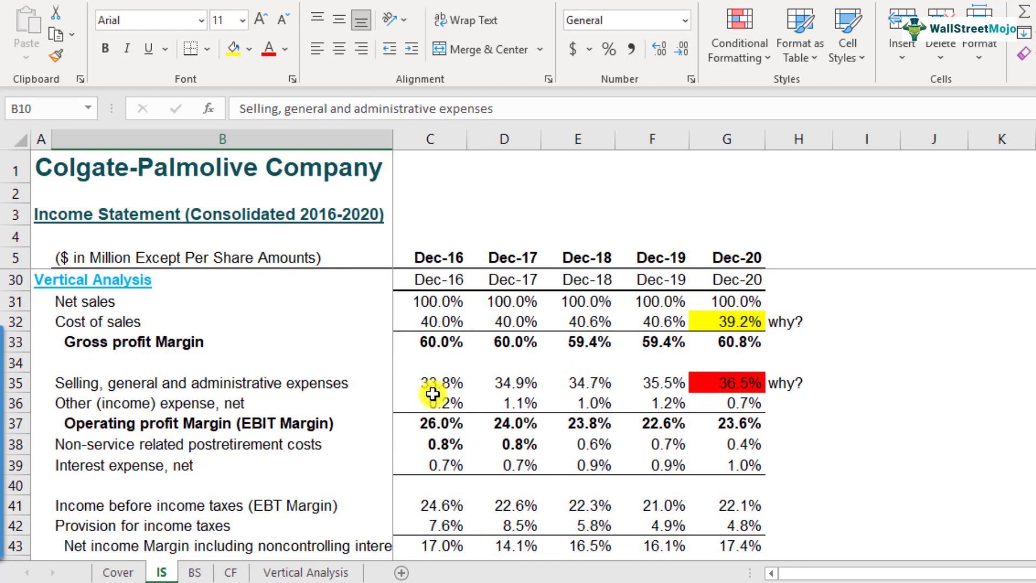
click(433, 392)
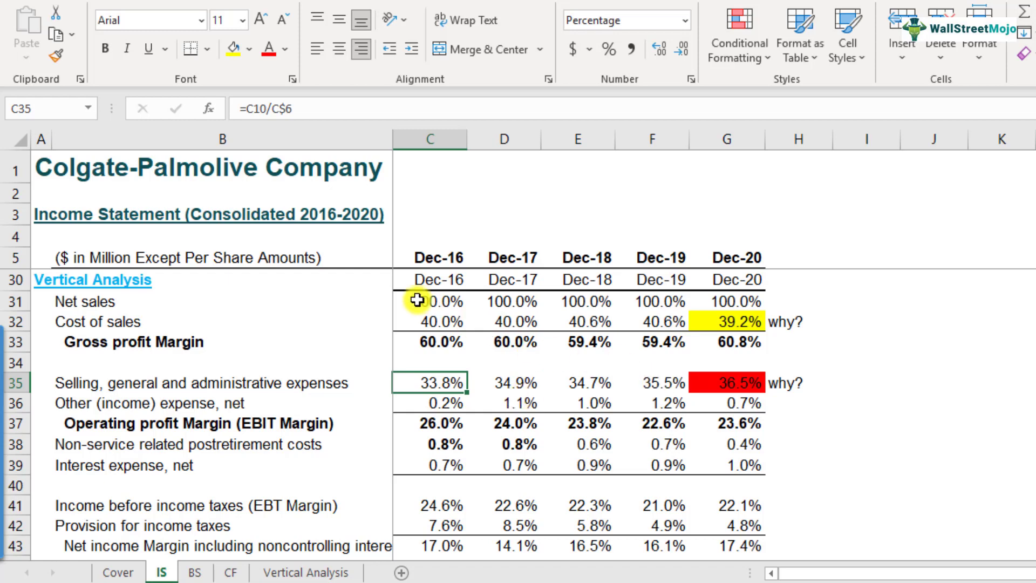
drag(419, 298, 741, 409)
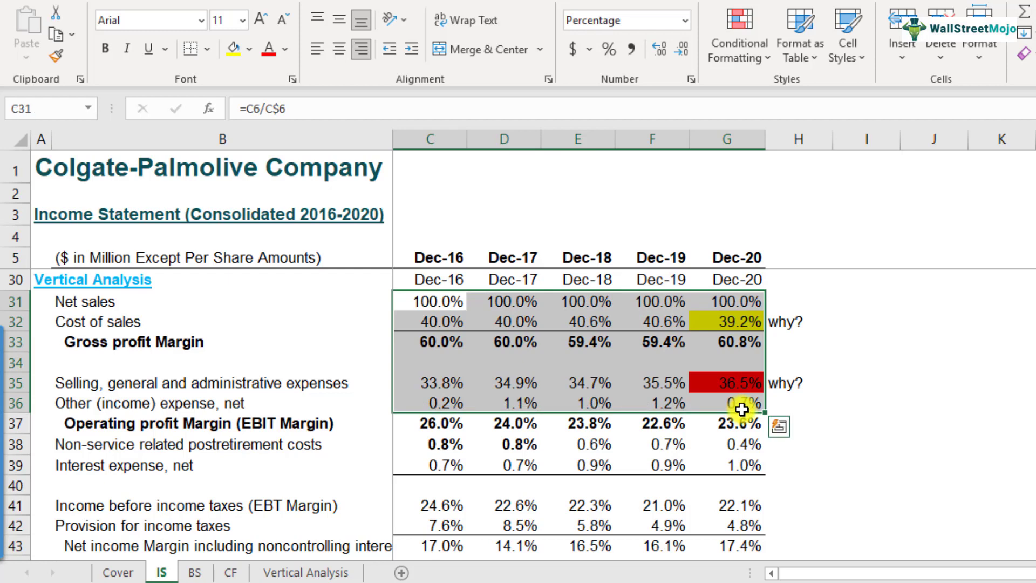